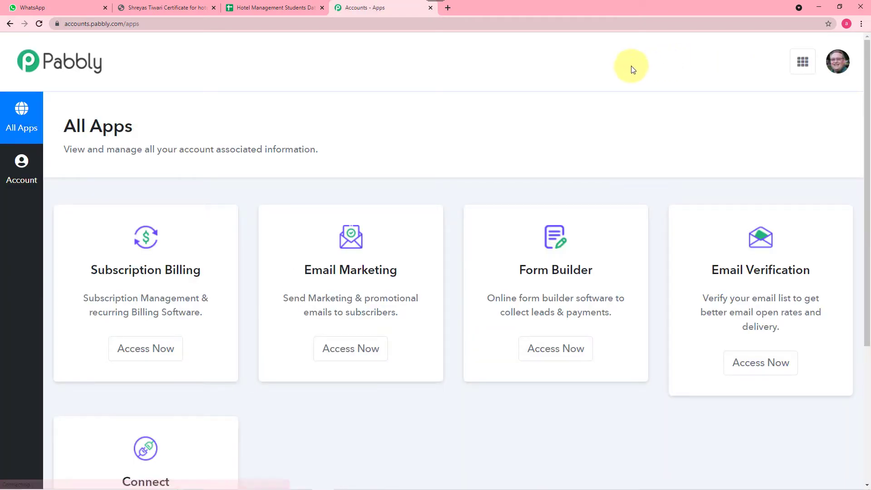
- Open Pabbly Connect from the list of apps and look through the existing workflows
{"action": "scroll", "coordinate": [380, 99], "scroll_direction": "down", "scroll_amount": 5}
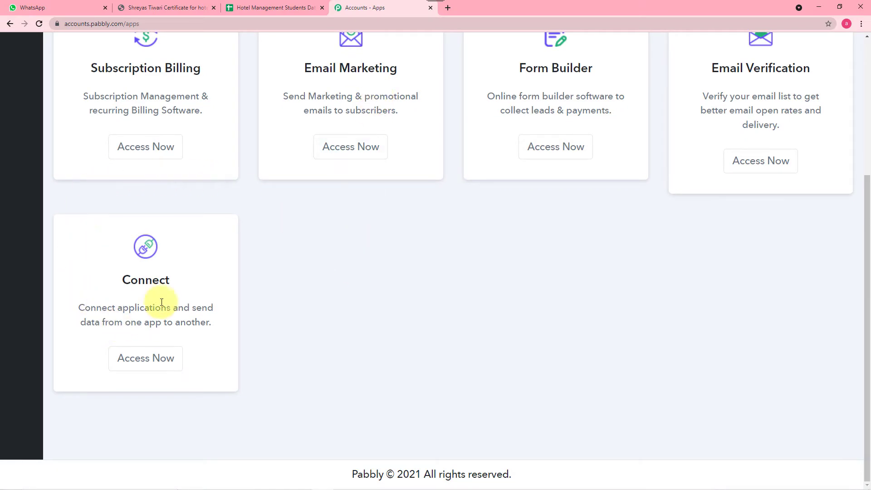
{"action": "left_click", "coordinate": [143, 359]}
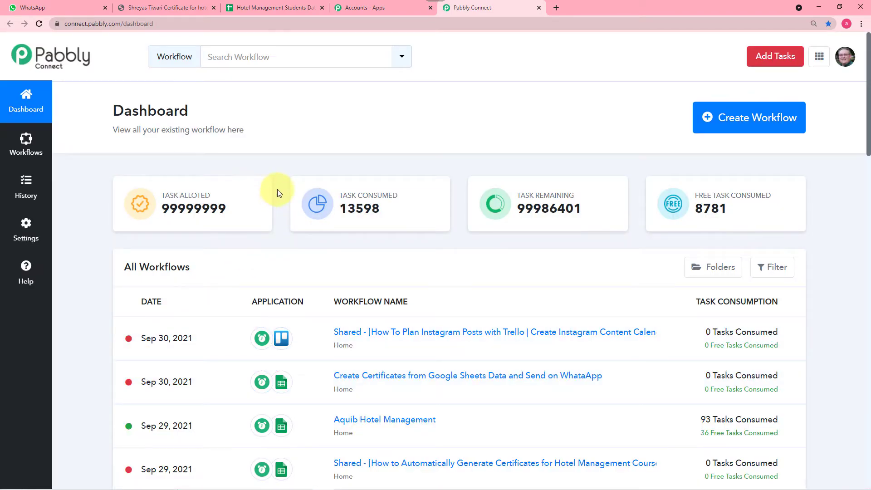
{"action": "scroll", "coordinate": [277, 190], "scroll_direction": "down", "scroll_amount": 1}
{"action": "scroll", "coordinate": [278, 192], "scroll_direction": "down", "scroll_amount": 1}
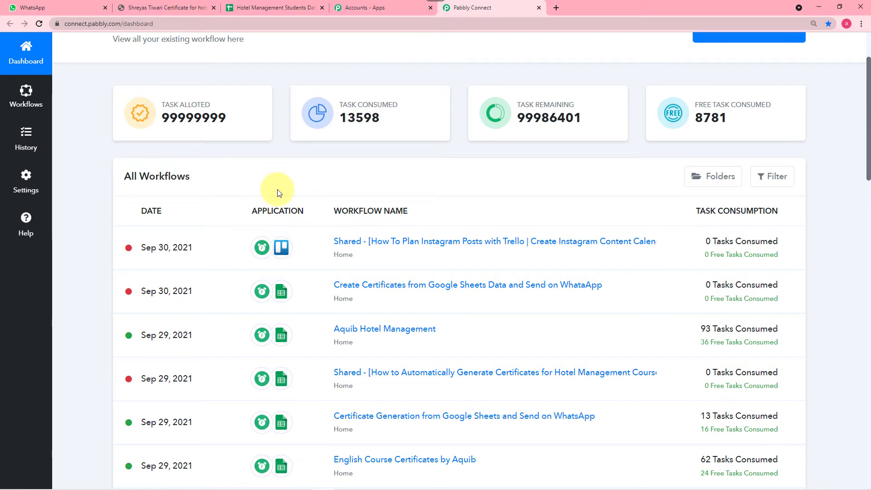
{"action": "scroll", "coordinate": [334, 307], "scroll_direction": "down", "scroll_amount": 7}
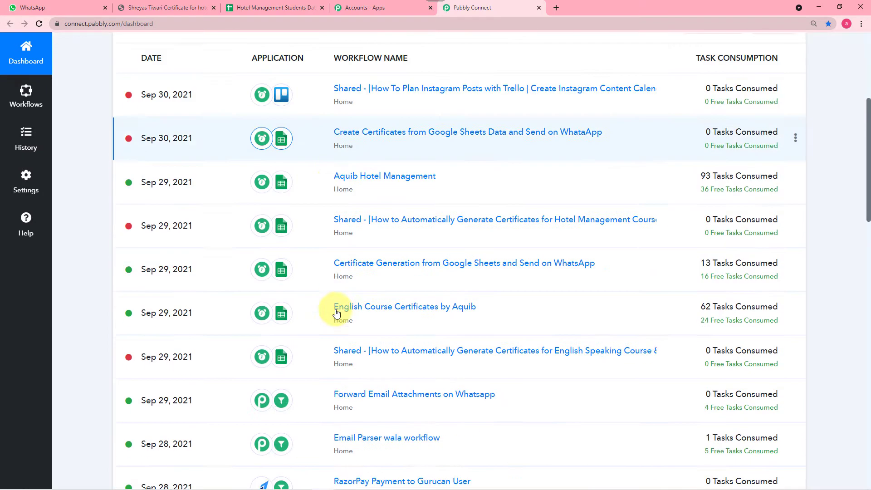
{"action": "scroll", "coordinate": [336, 313], "scroll_direction": "up", "scroll_amount": 3}
{"action": "scroll", "coordinate": [336, 313], "scroll_direction": "up", "scroll_amount": 5}
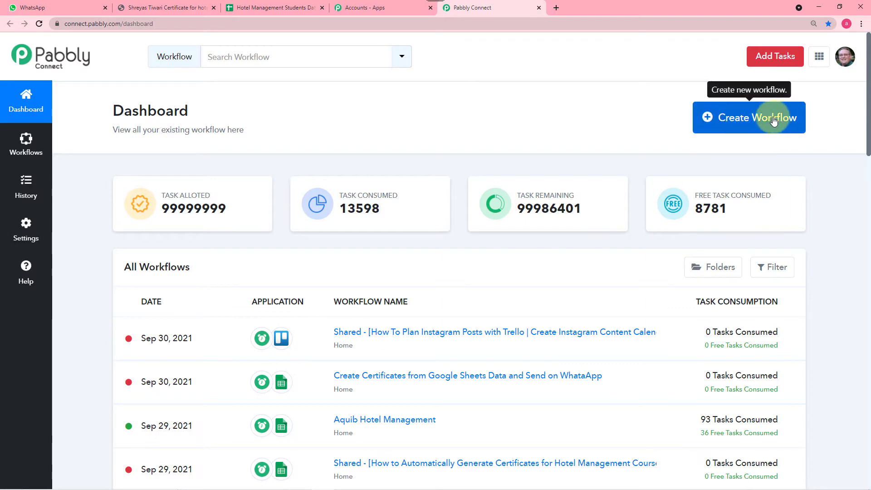
- Create a workflow named "Create Certificates from Google Sheets Data and Message on WhatsApp"
{"action": "left_click", "coordinate": [755, 120]}
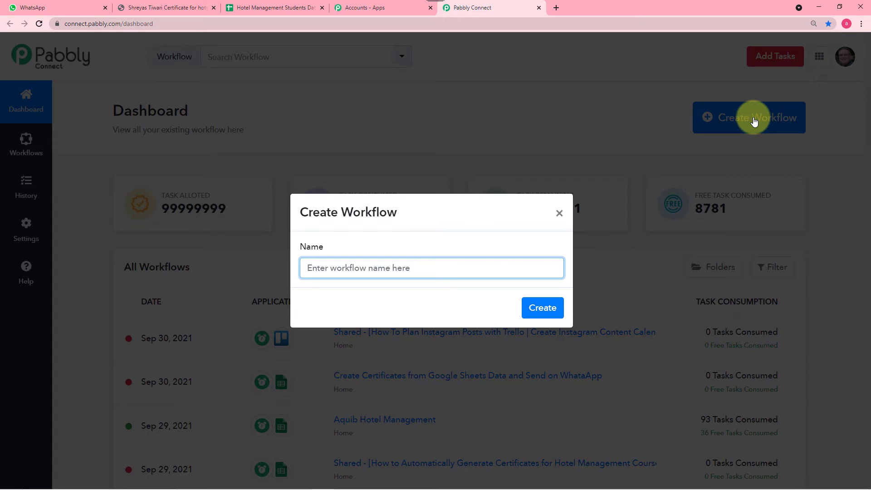
{"action": "key", "text": "ctrl+v"}
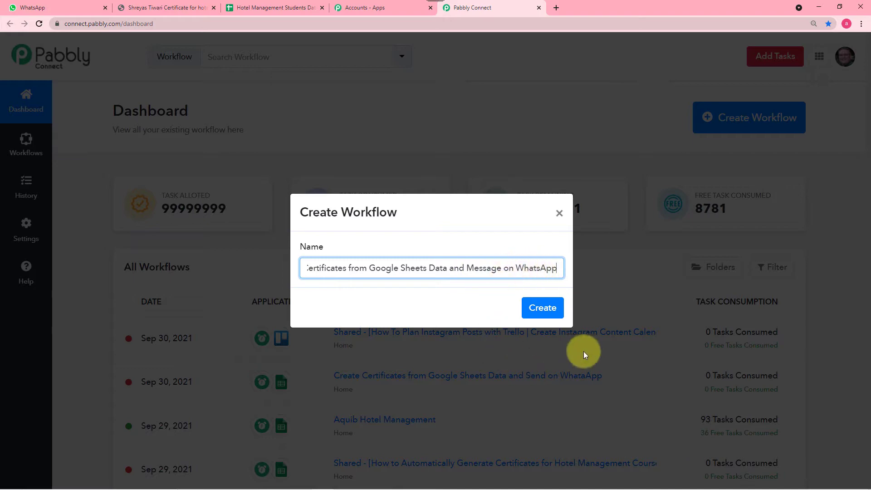
{"action": "left_click", "coordinate": [549, 309]}
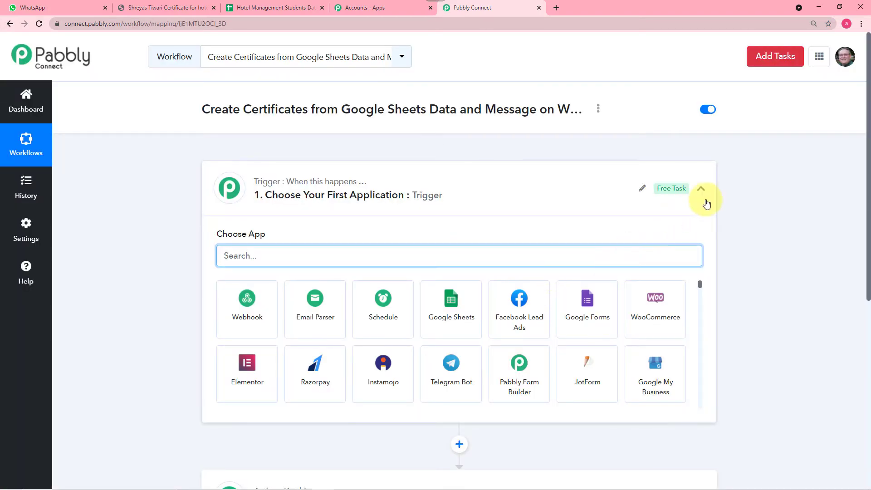
- Choose Schedule by Pabbly as the workflow's trigger application
{"action": "left_click", "coordinate": [700, 188]}
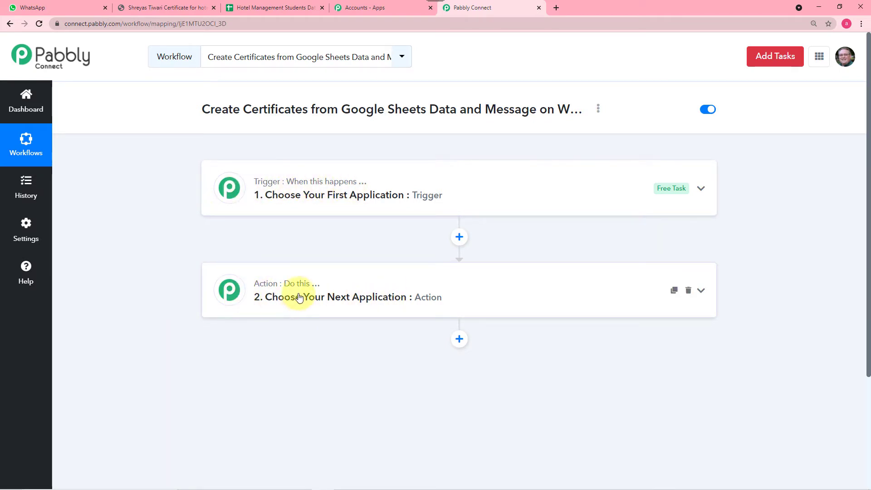
{"action": "mouse_move", "coordinate": [296, 290]}
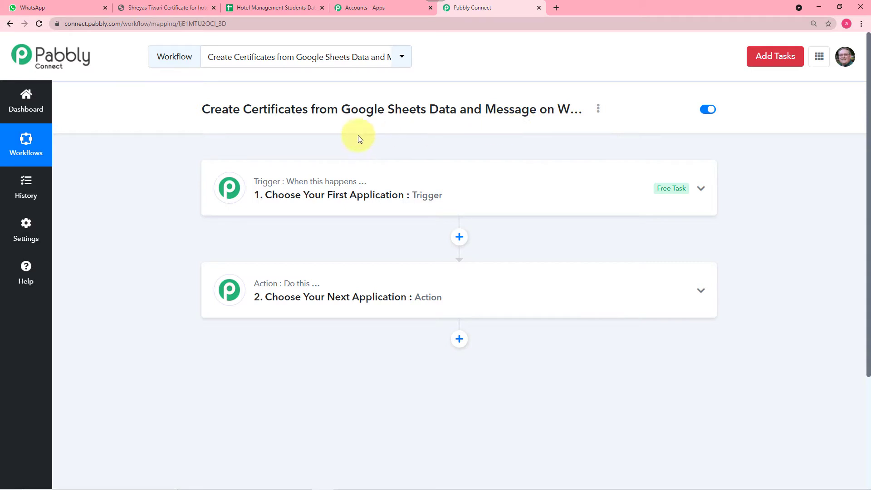
{"action": "left_click", "coordinate": [342, 189]}
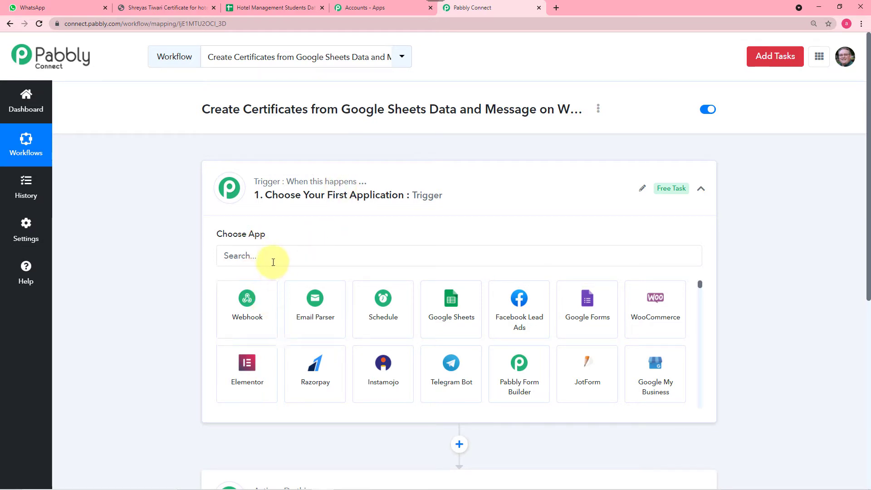
{"action": "left_click", "coordinate": [259, 248]}
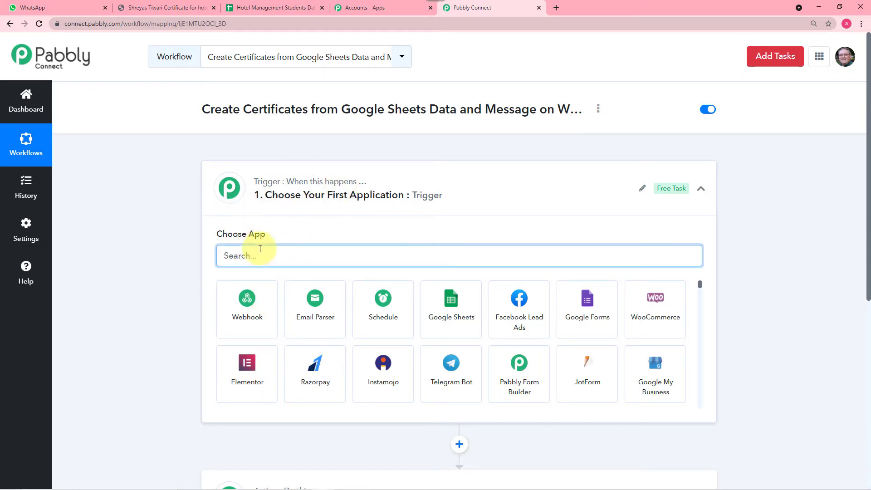
{"action": "type", "text": "s"}
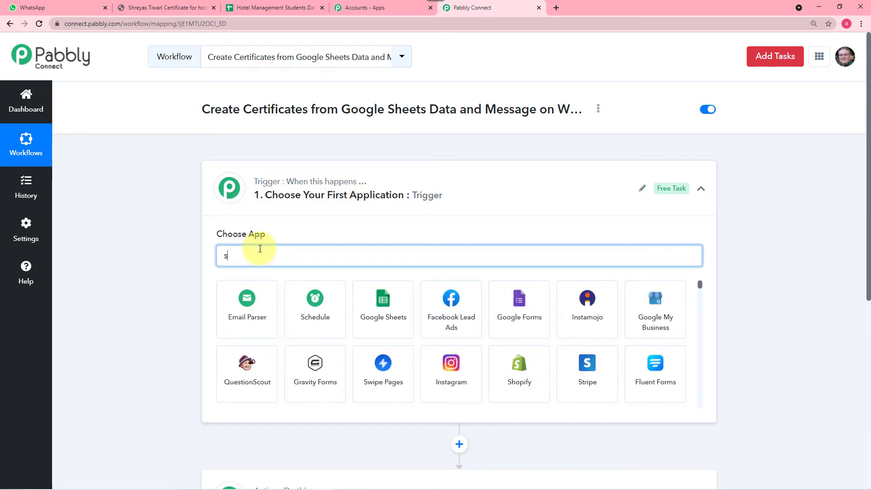
{"action": "left_click", "coordinate": [299, 318]}
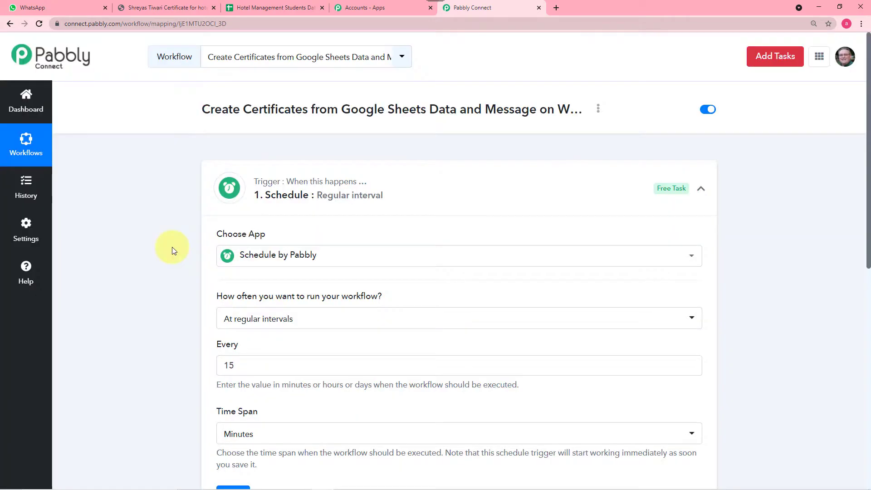
- Set the schedule trigger to run the workflow once
{"action": "scroll", "coordinate": [172, 247], "scroll_direction": "down", "scroll_amount": 1}
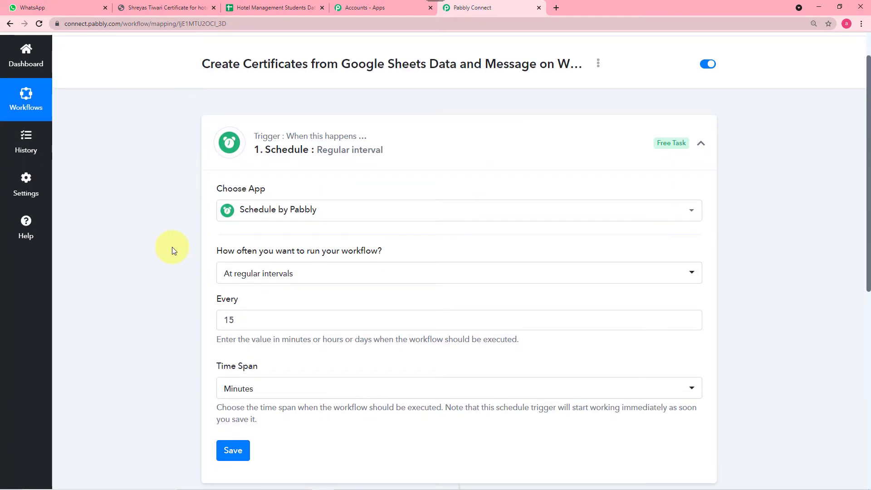
{"action": "scroll", "coordinate": [172, 247], "scroll_direction": "down", "scroll_amount": 1}
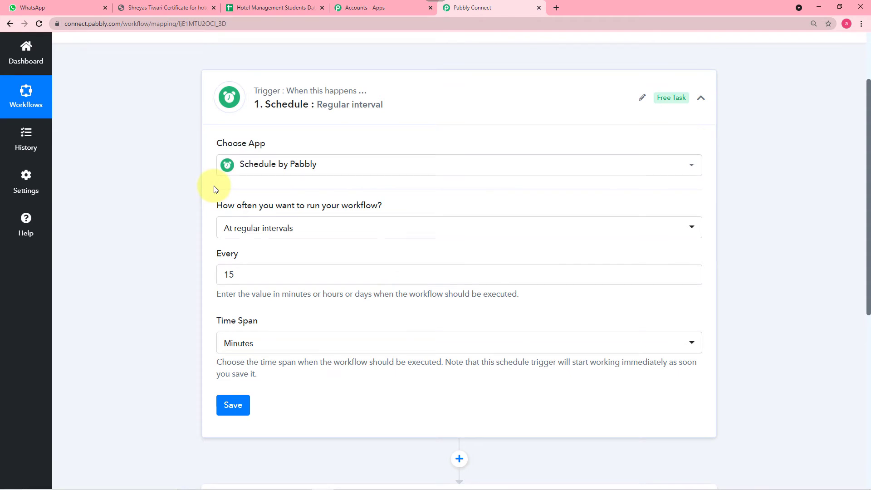
{"action": "scroll", "coordinate": [214, 187], "scroll_direction": "down", "scroll_amount": 1}
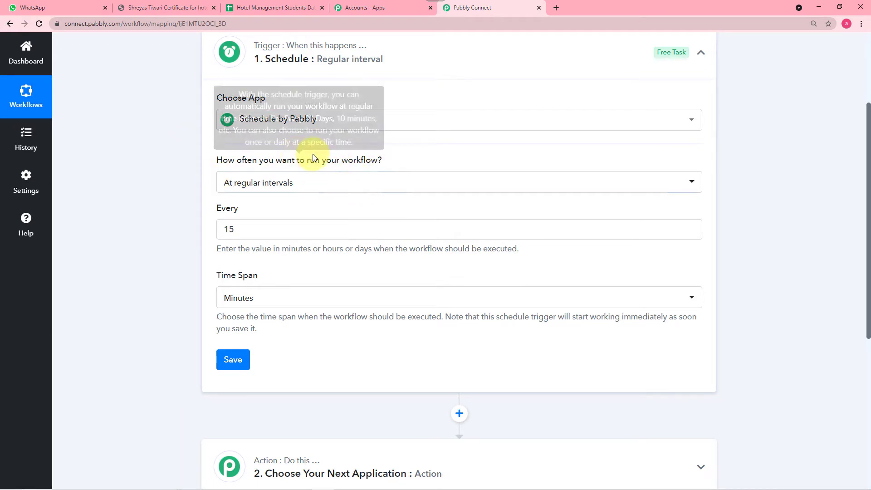
{"action": "left_click", "coordinate": [342, 189]}
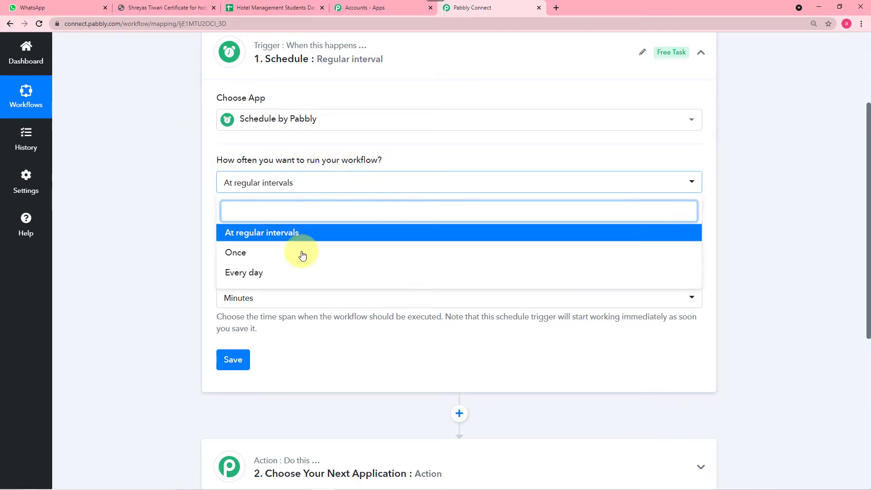
{"action": "left_click", "coordinate": [235, 252]}
{"action": "left_click", "coordinate": [194, 217]}
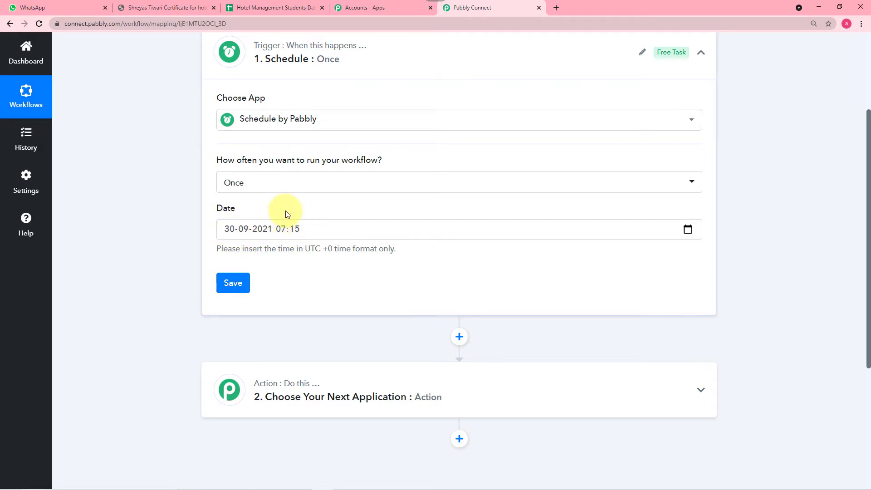
- Set the trigger's run time to 03:30 on 30-09-2021 and save the schedule
{"action": "left_click", "coordinate": [286, 234]}
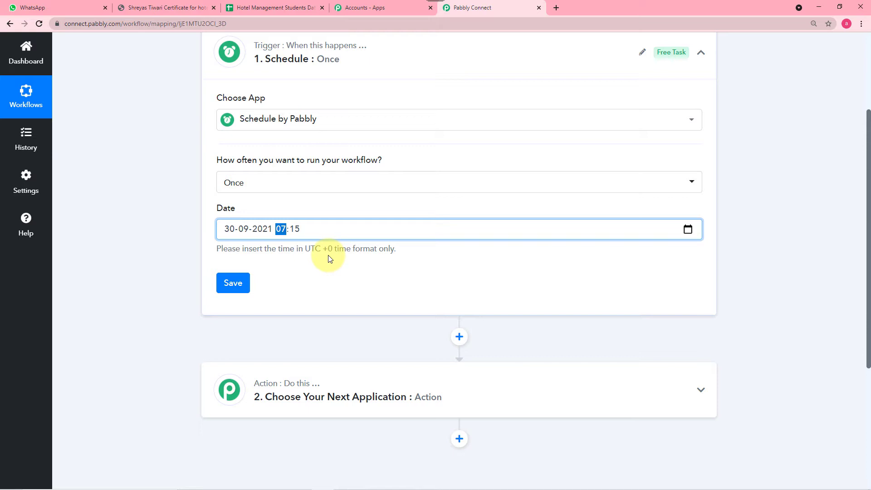
{"action": "type", "text": "09"}
{"action": "key", "text": "Left"}
{"action": "key", "text": "Left"}
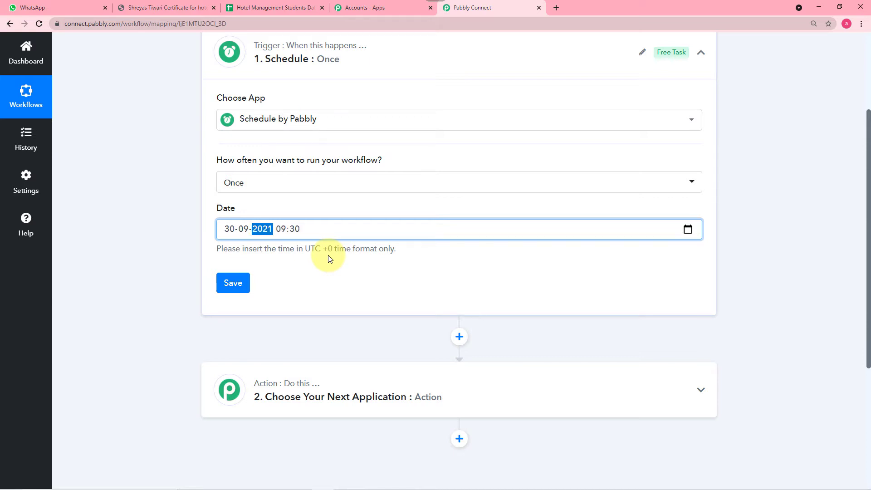
{"action": "key", "text": "Right"}
{"action": "type", "text": "03"}
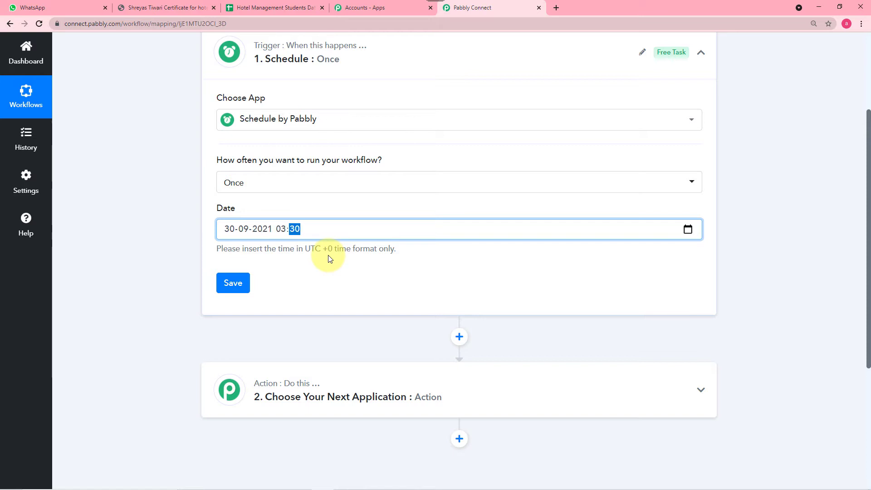
{"action": "left_click", "coordinate": [288, 280]}
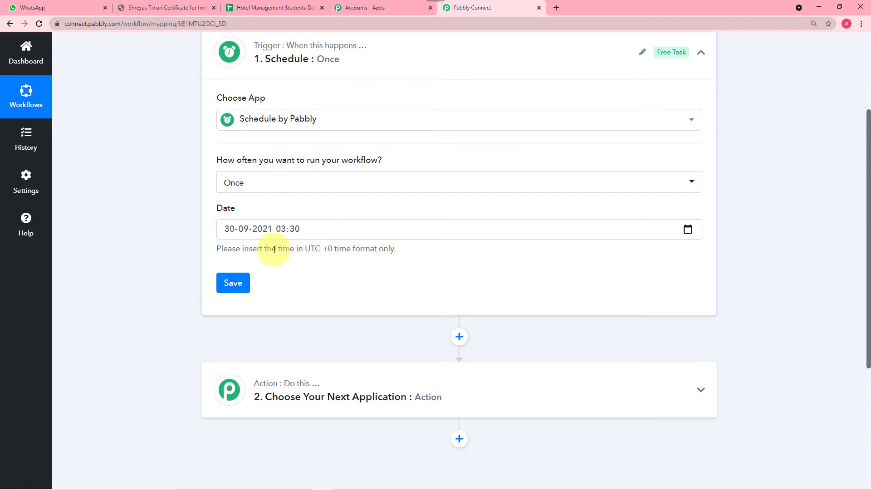
{"action": "scroll", "coordinate": [177, 251], "scroll_direction": "down", "scroll_amount": 2}
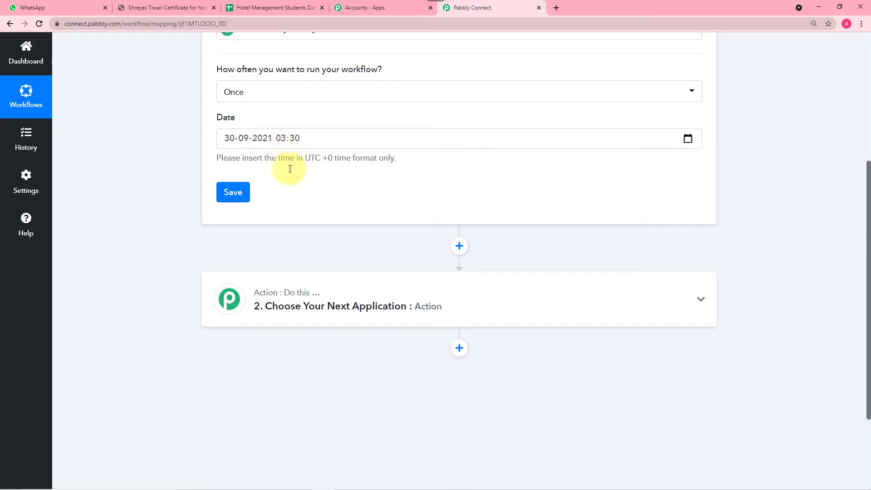
{"action": "left_click", "coordinate": [239, 190]}
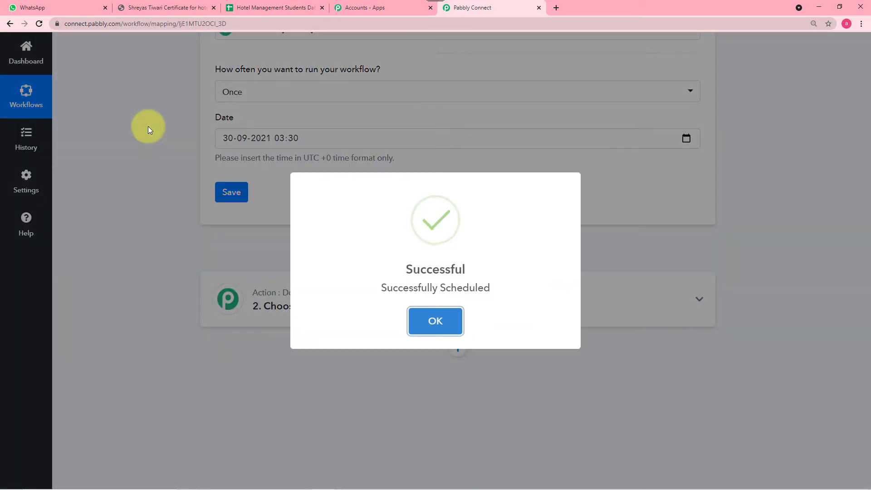
- Set the second step's application to Google Sheets with the action event Get Row(s)
{"action": "scroll", "coordinate": [150, 129], "scroll_direction": "down", "scroll_amount": 2}
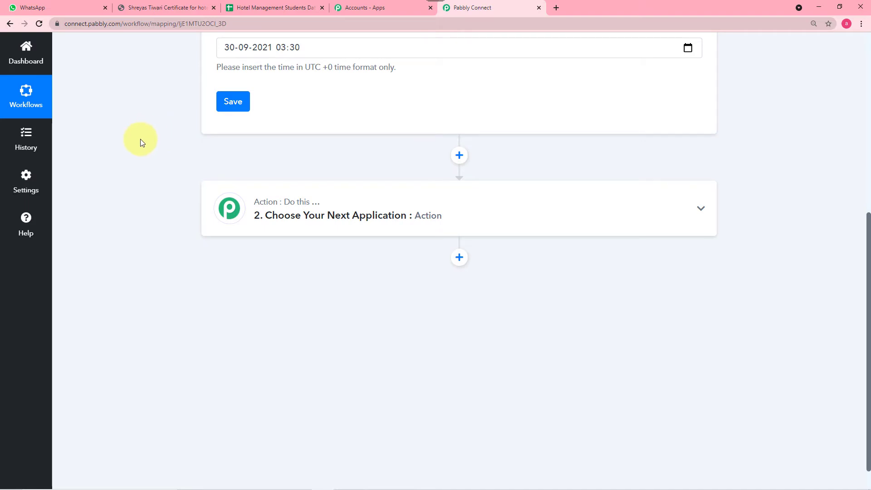
{"action": "left_click", "coordinate": [351, 211]}
{"action": "scroll", "coordinate": [260, 142], "scroll_direction": "down", "scroll_amount": 2}
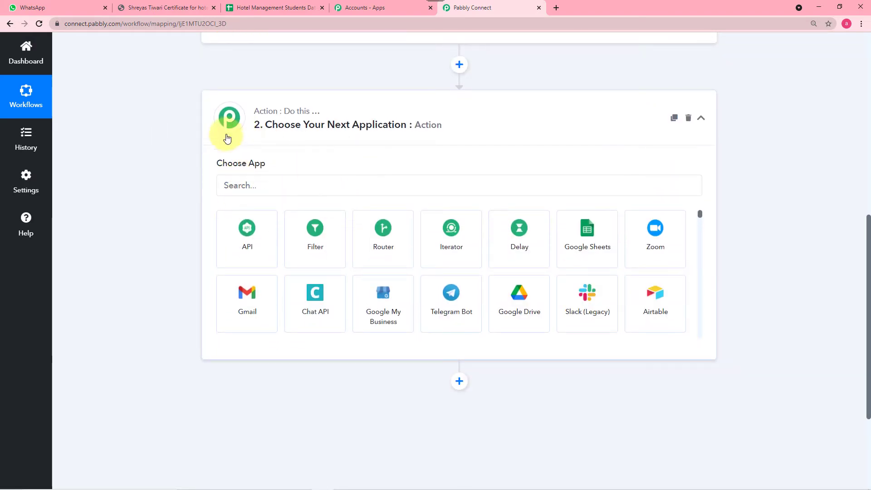
{"action": "left_click", "coordinate": [288, 185]}
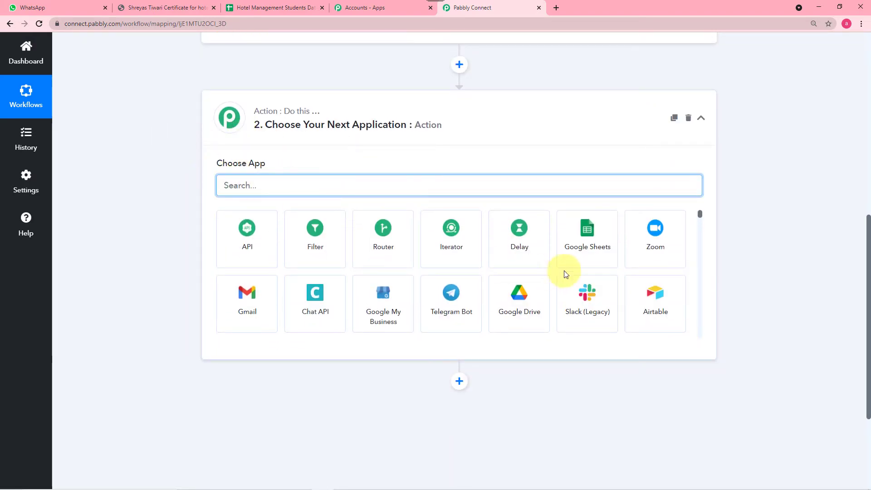
{"action": "left_click", "coordinate": [584, 253]}
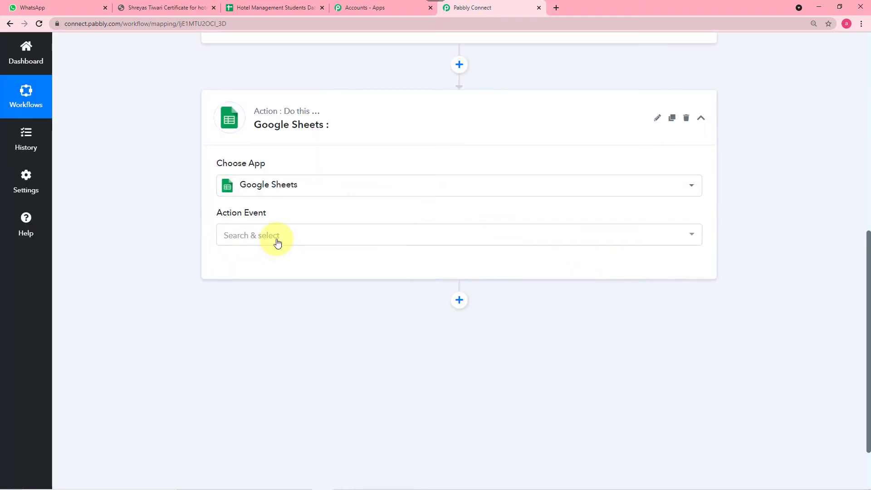
{"action": "left_click", "coordinate": [254, 235]}
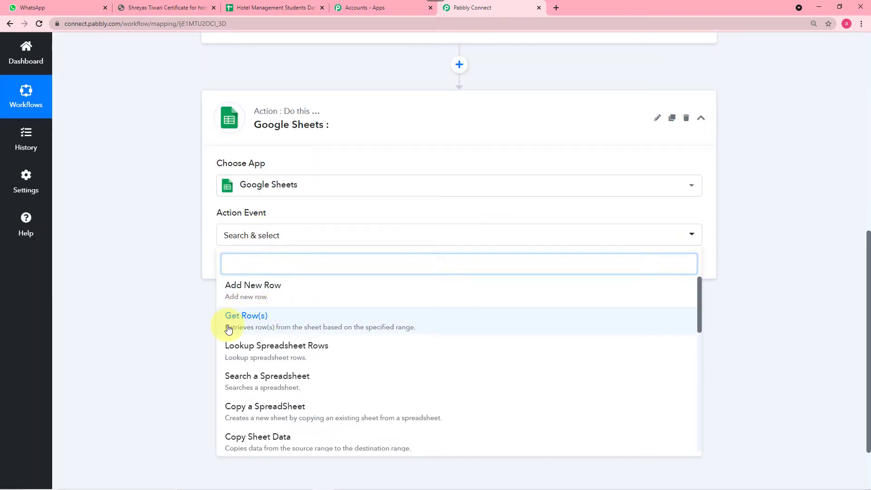
{"action": "left_click", "coordinate": [229, 328]}
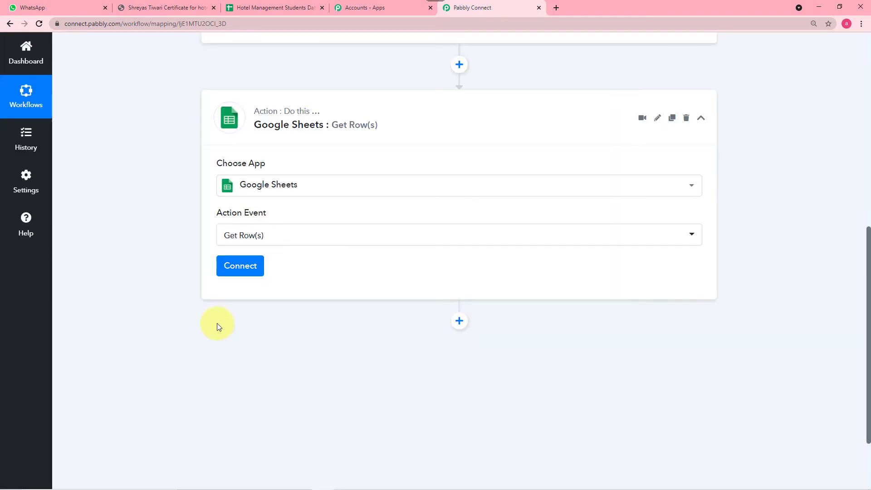
- Add a new Google Sheets connection for the Get Row(s) action and authorize it with the account that owns the student spreadsheet
{"action": "left_click", "coordinate": [229, 271]}
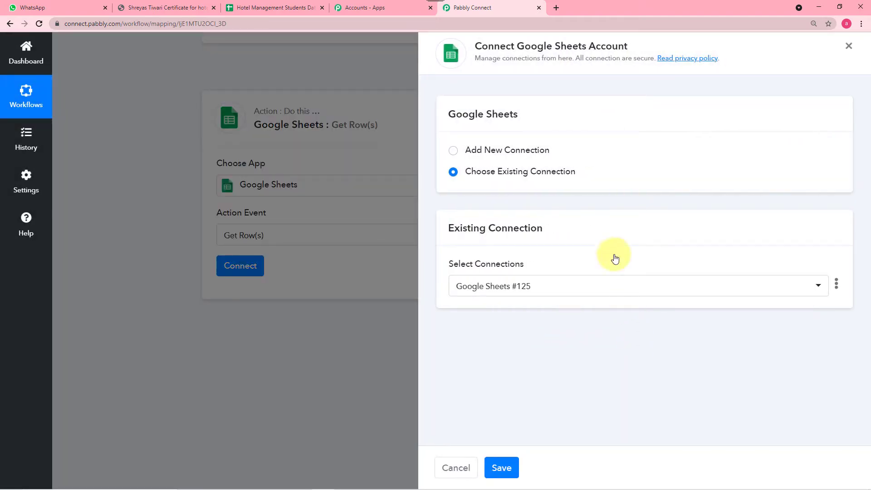
{"action": "left_click", "coordinate": [454, 152]}
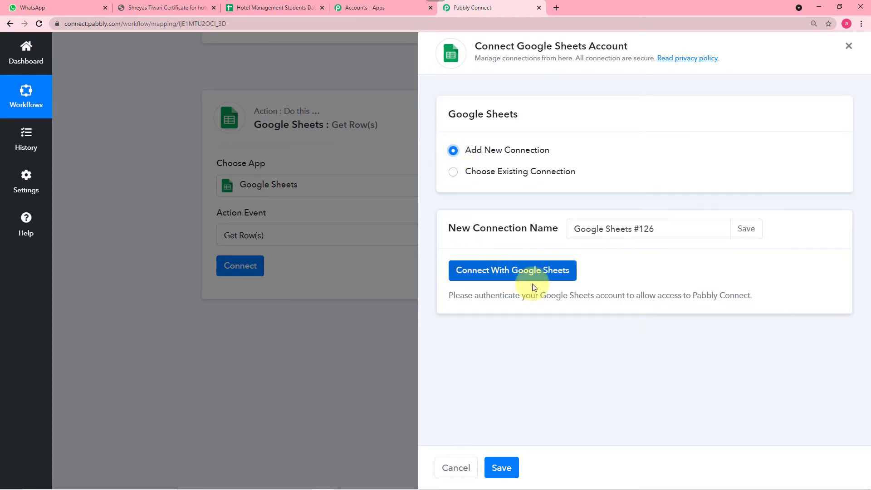
{"action": "left_click", "coordinate": [499, 271]}
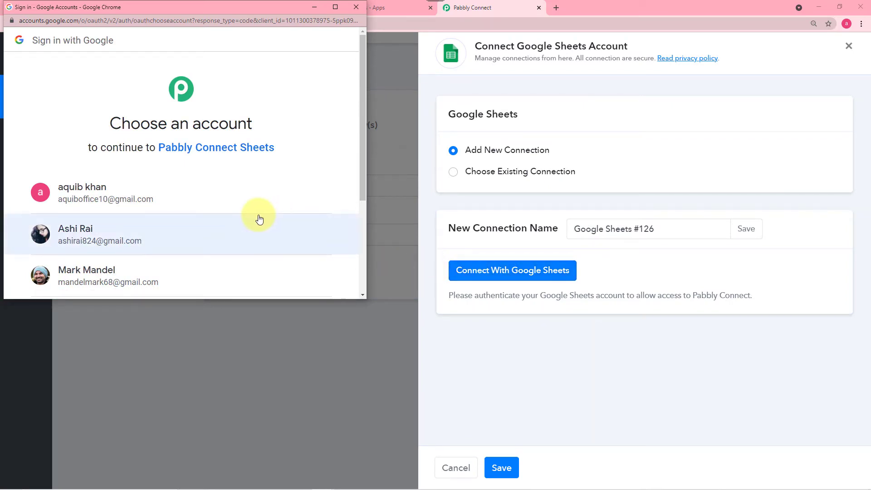
{"action": "left_click", "coordinate": [181, 230]}
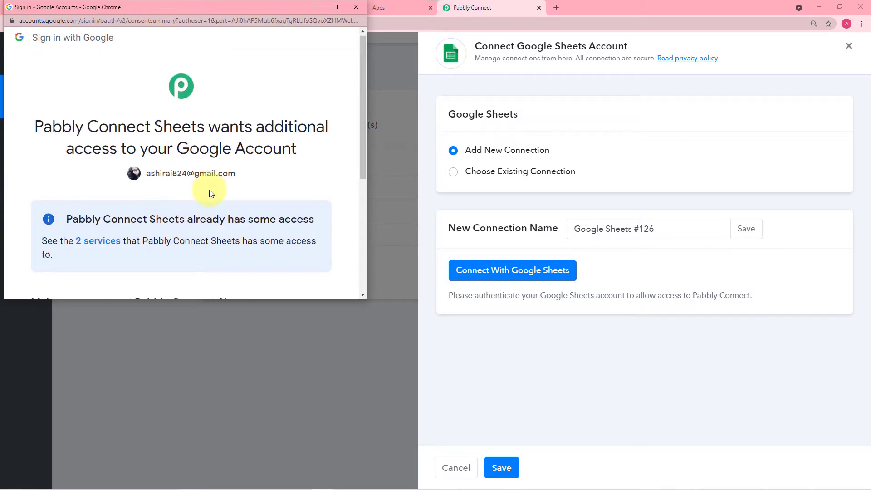
{"action": "scroll", "coordinate": [209, 190], "scroll_direction": "down", "scroll_amount": 3}
{"action": "scroll", "coordinate": [209, 189], "scroll_direction": "down", "scroll_amount": 2}
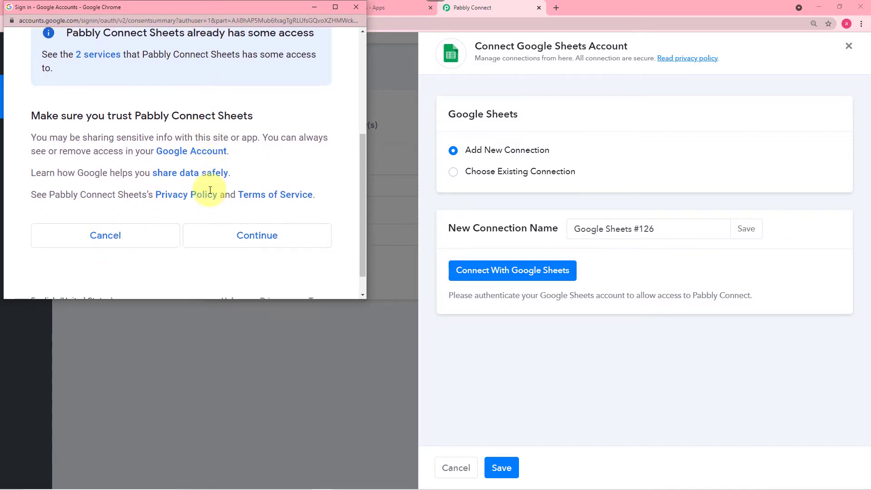
{"action": "left_click", "coordinate": [253, 207]}
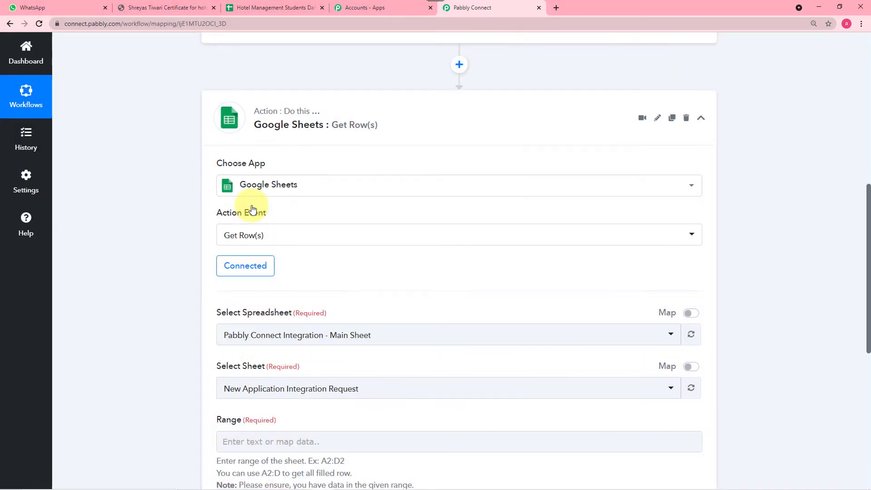
- Examine the spreadsheets offered for the Get Row(s) action and compare them with the files in the connected account's Google Sheets
{"action": "scroll", "coordinate": [230, 208], "scroll_direction": "down", "scroll_amount": 2}
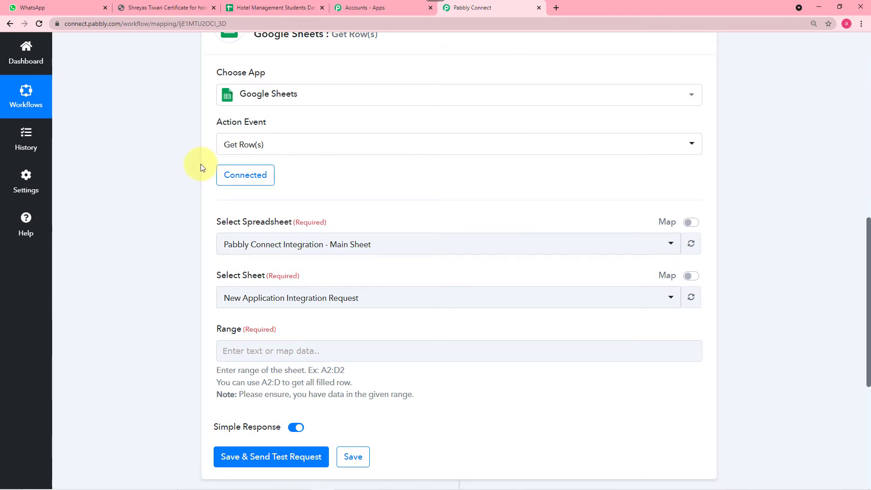
{"action": "scroll", "coordinate": [188, 170], "scroll_direction": "up", "scroll_amount": 1}
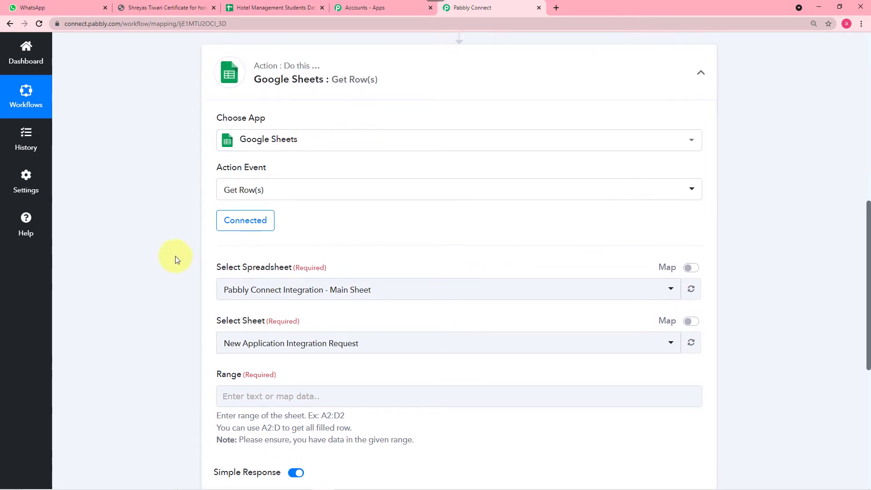
{"action": "scroll", "coordinate": [175, 256], "scroll_direction": "down", "scroll_amount": 1}
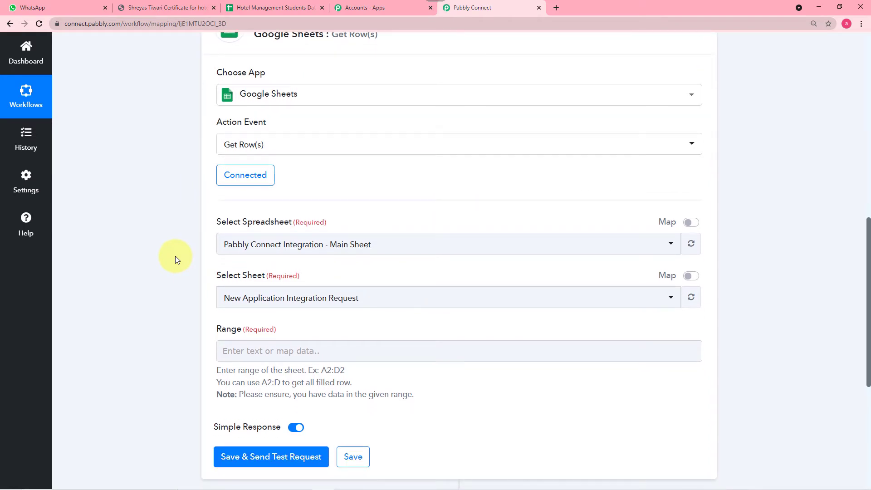
{"action": "scroll", "coordinate": [158, 257], "scroll_direction": "down", "scroll_amount": 1}
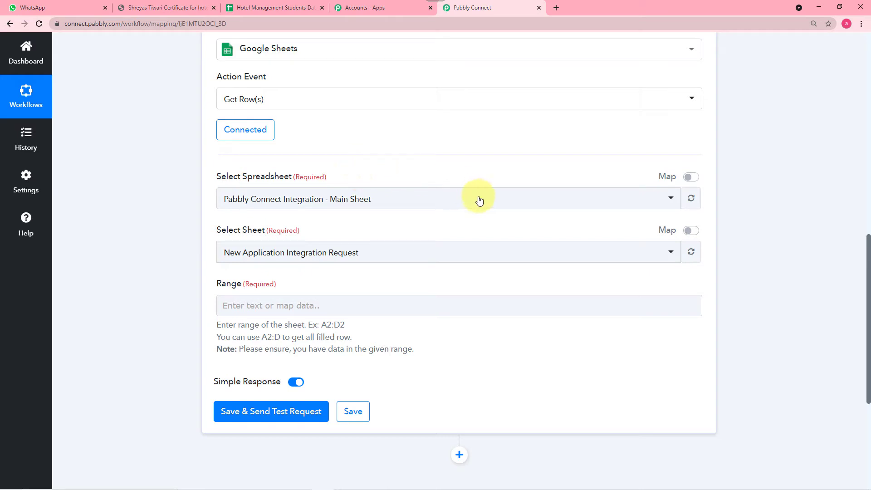
{"action": "left_click", "coordinate": [453, 208]}
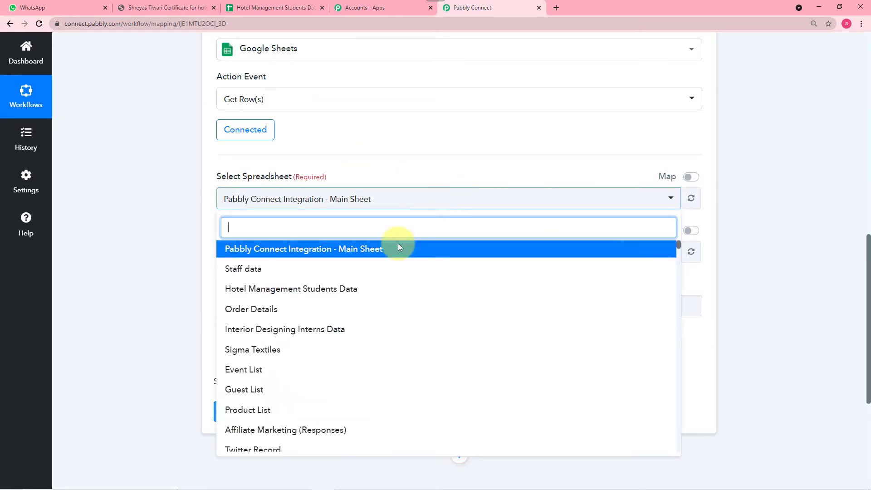
{"action": "scroll", "coordinate": [370, 266], "scroll_direction": "down", "scroll_amount": 5}
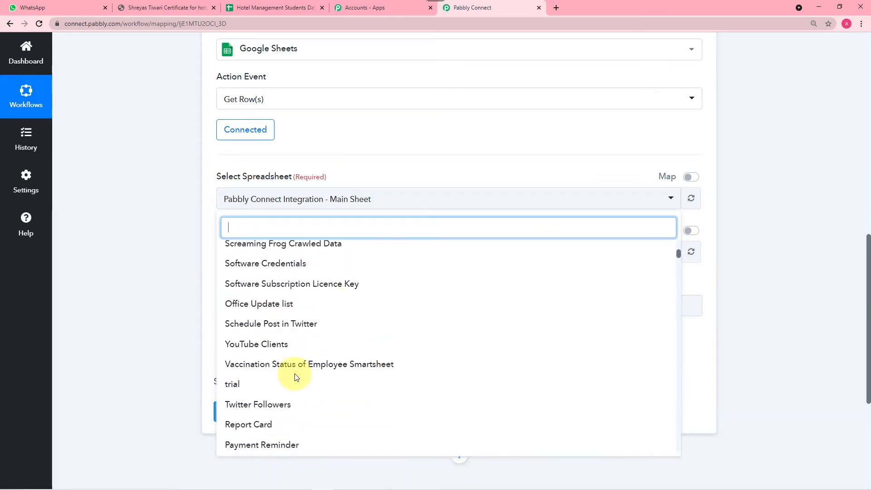
{"action": "left_click", "coordinate": [172, 279]}
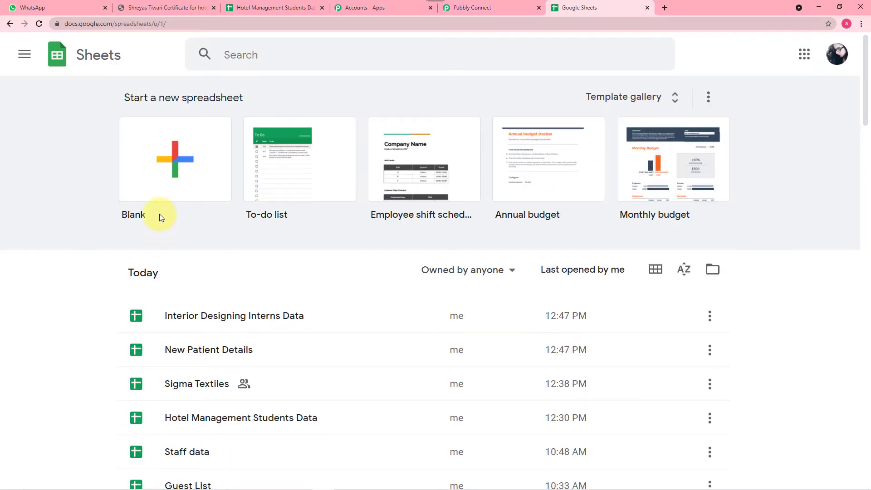
{"action": "scroll", "coordinate": [170, 211], "scroll_direction": "down", "scroll_amount": 12}
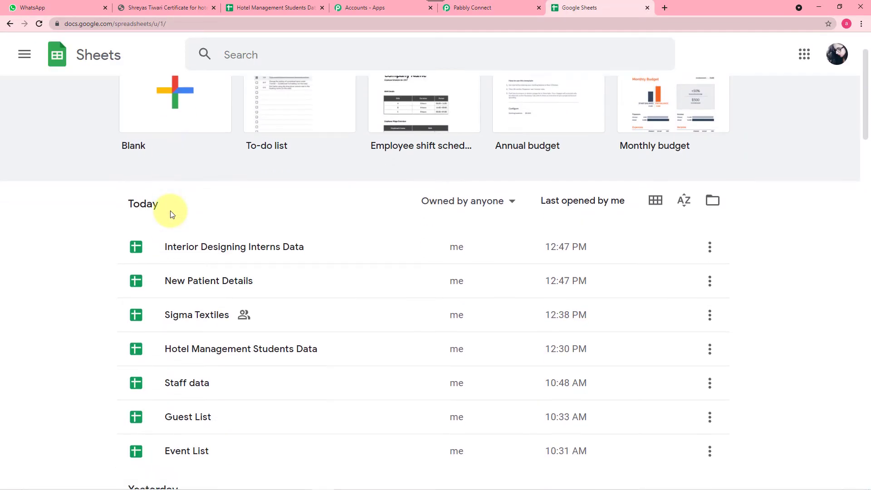
{"action": "scroll", "coordinate": [171, 214], "scroll_direction": "down", "scroll_amount": 7}
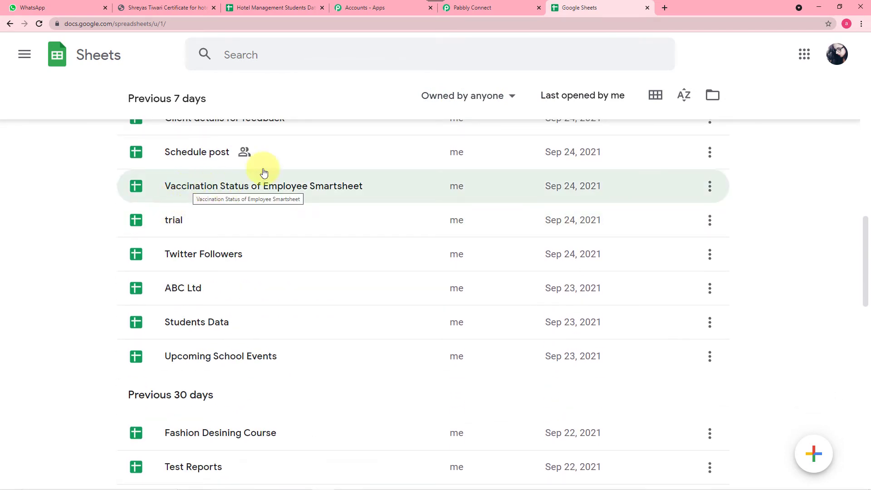
{"action": "left_click", "coordinate": [256, 10]}
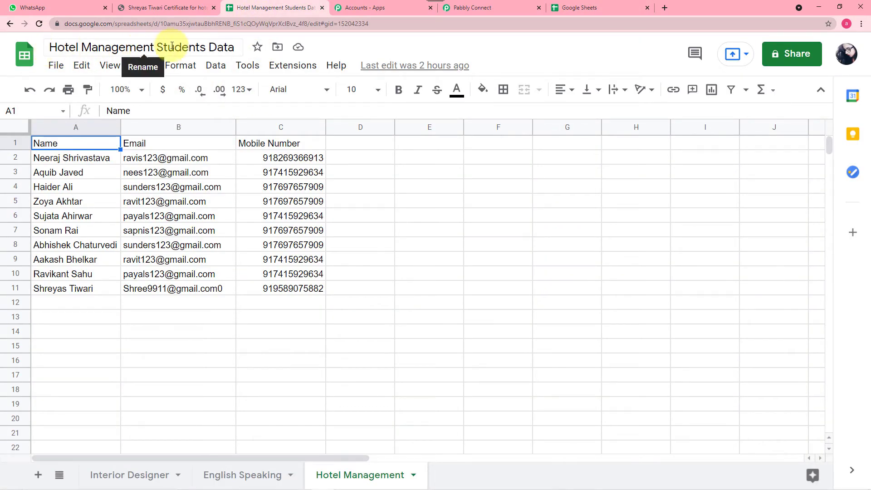
- In Pabbly Connect, set the action's spreadsheet to Hotel Management Students Data and its sheet to Hotel Management
{"action": "left_click", "coordinate": [476, 7]}
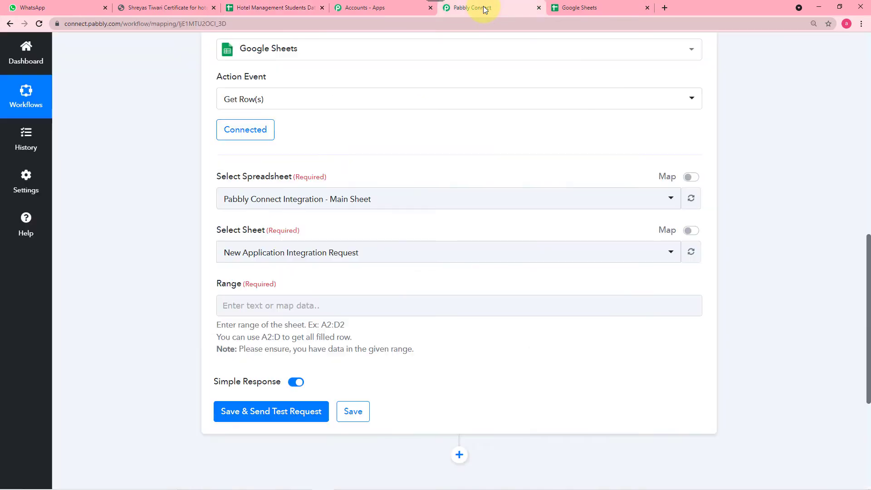
{"action": "left_click", "coordinate": [428, 206]}
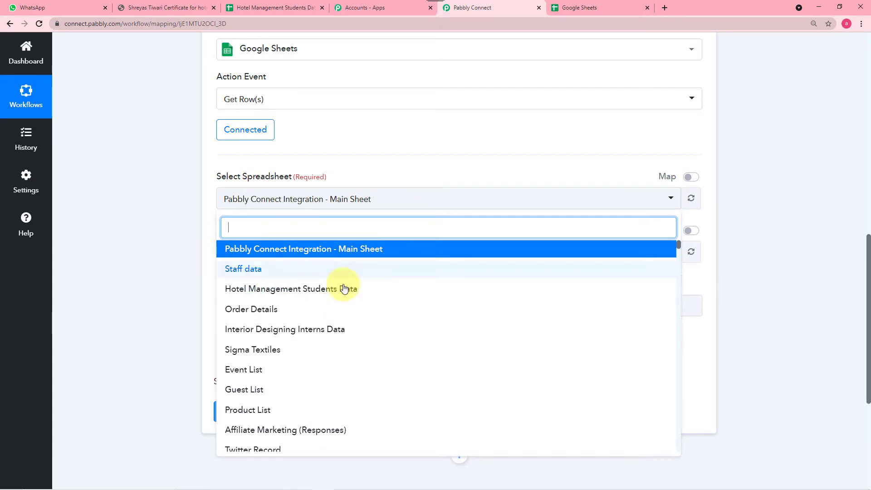
{"action": "left_click", "coordinate": [284, 291]}
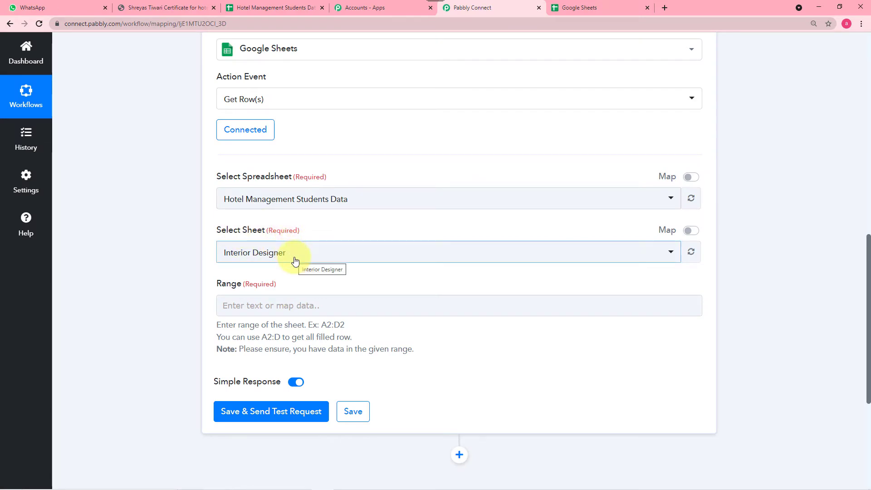
{"action": "left_click", "coordinate": [145, 7]}
{"action": "left_click", "coordinate": [245, 6]}
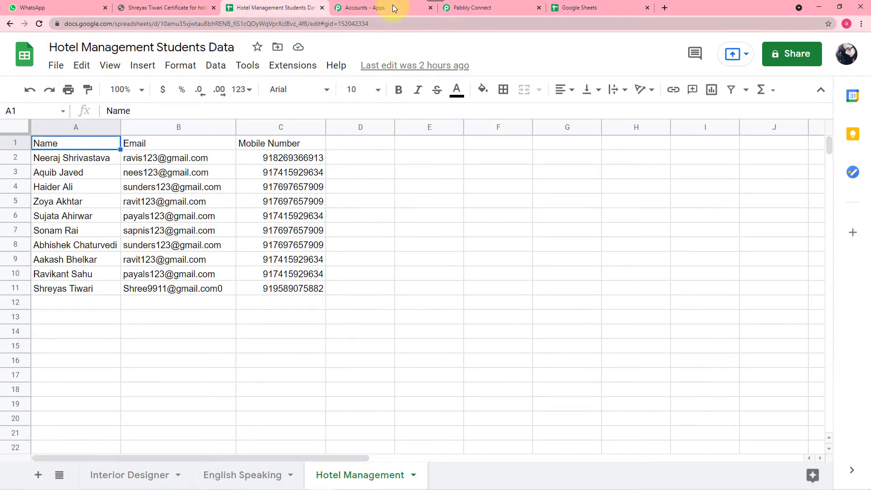
{"action": "left_click", "coordinate": [482, 8]}
{"action": "left_click", "coordinate": [368, 255]}
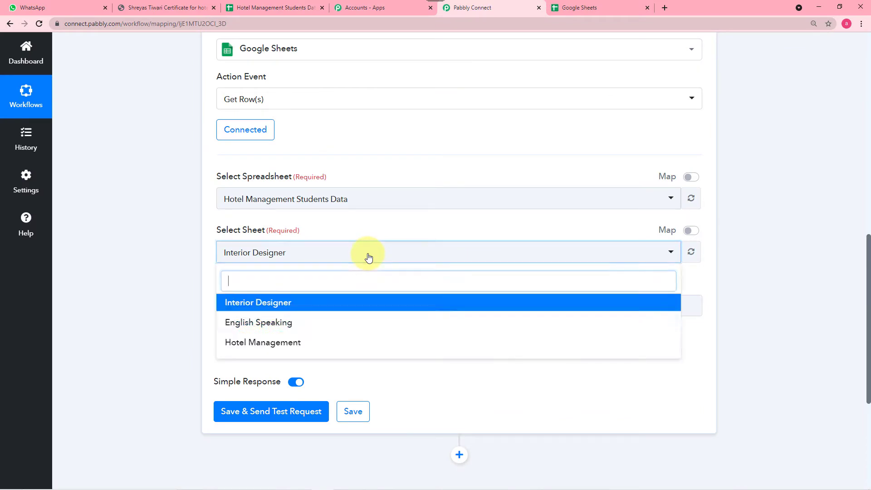
{"action": "left_click", "coordinate": [262, 341]}
- In the Hotel Management sheet, select all student rows without the header, A2:C11, and copy that range reference
{"action": "left_click", "coordinate": [273, 307]}
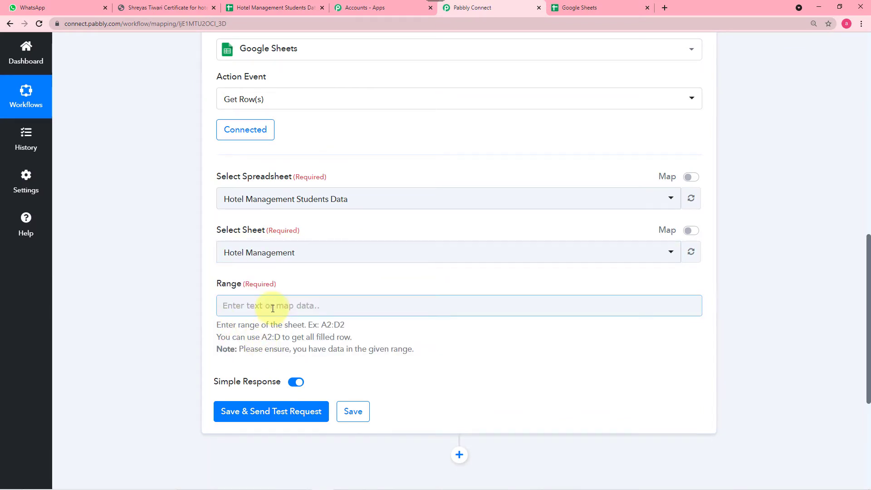
{"action": "left_click", "coordinate": [271, 308]}
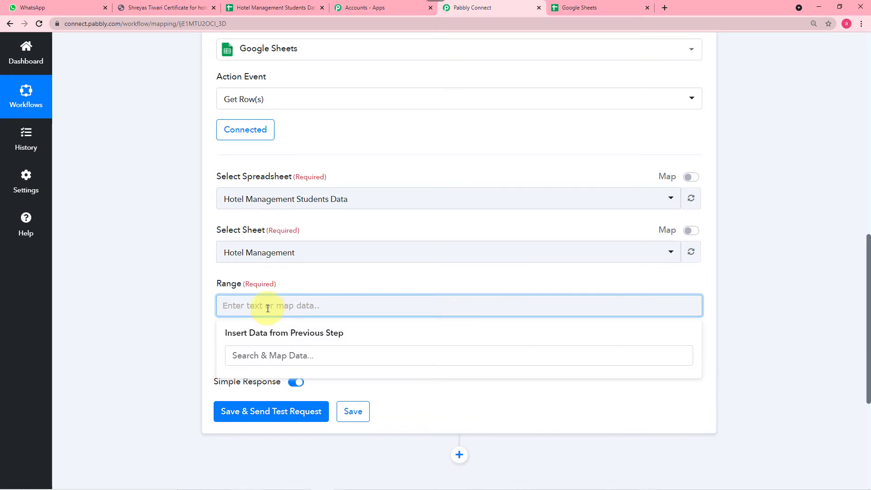
{"action": "left_click", "coordinate": [271, 8]}
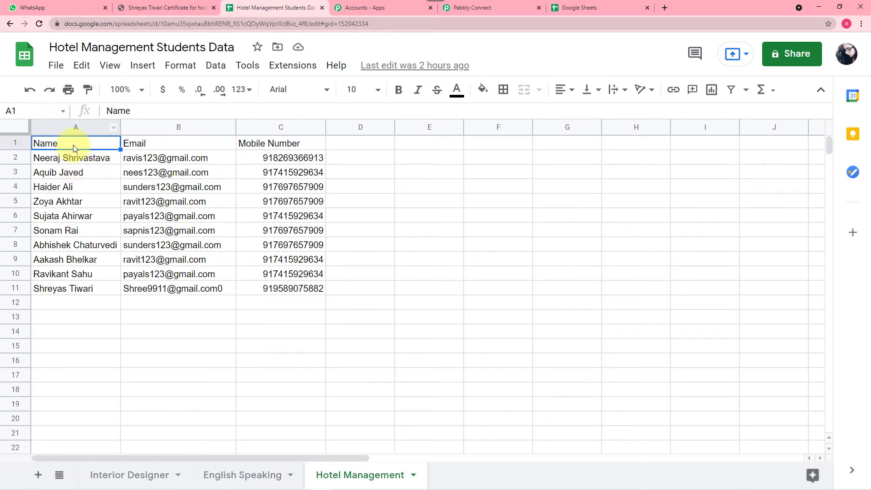
{"action": "left_click", "coordinate": [75, 159]}
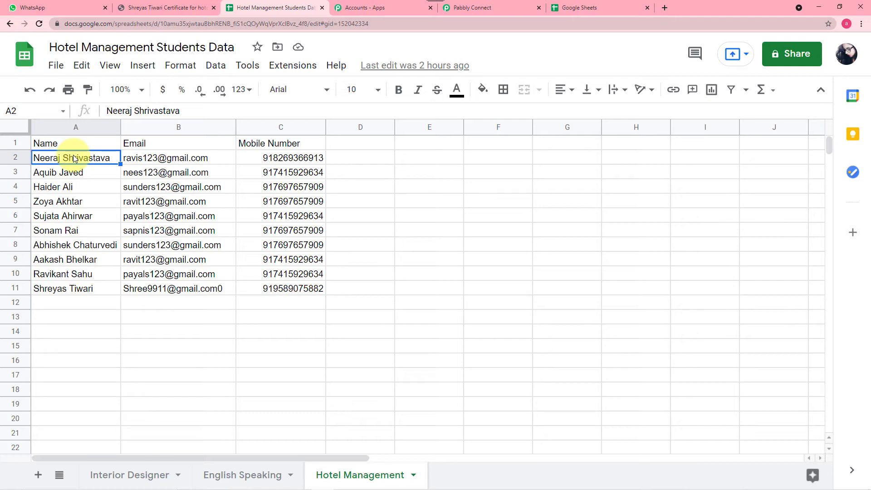
{"action": "key", "text": "shift+Right"}
{"action": "key", "text": "shift+Right"}
{"action": "key", "text": "shift+Down"}
{"action": "key", "text": "shift+Down"}
{"action": "key", "text": "shift+Down"}
{"action": "key", "text": "shift+Down"}
{"action": "key", "text": "shift+Down"}
{"action": "key", "text": "shift+Down"}
{"action": "key", "text": "shift+Down"}
{"action": "key", "text": "shift+Down"}
{"action": "key", "text": "shift+Down"}
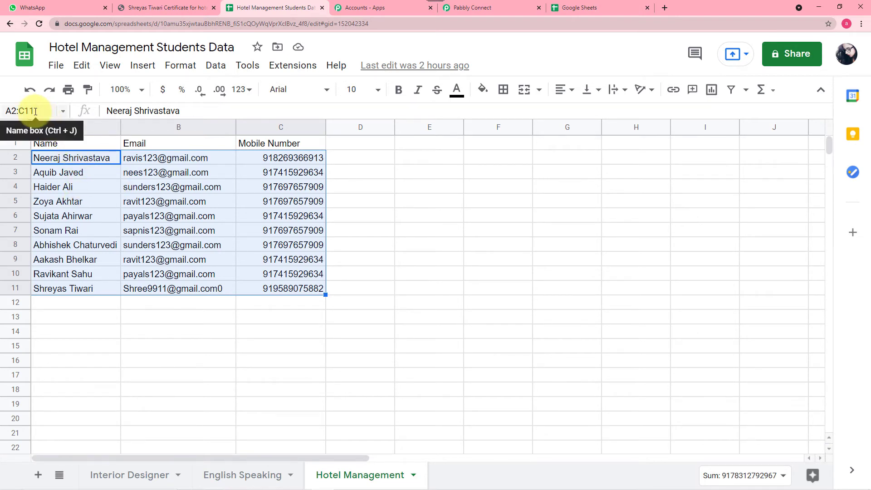
{"action": "left_click_drag", "start_coordinate": [36, 111], "coordinate": [5, 112]}
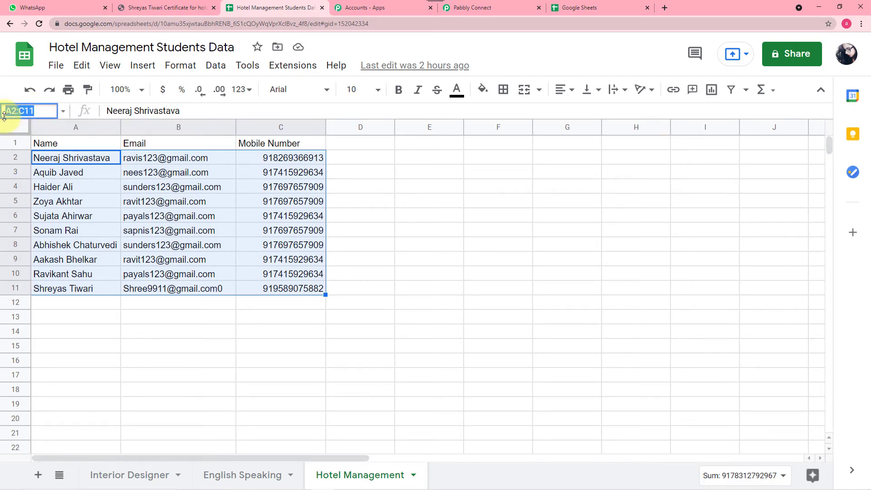
{"action": "right_click", "coordinate": [14, 113]}
{"action": "left_click", "coordinate": [33, 149]}
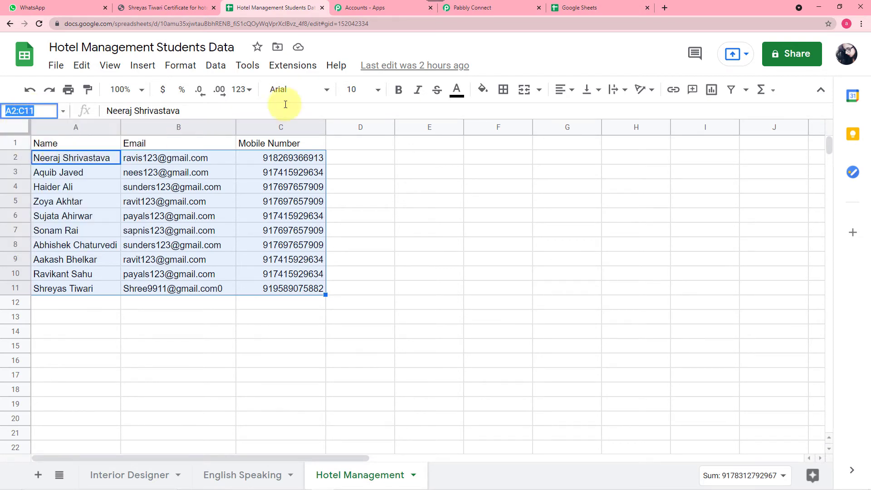
- Set the range of the Get Row(s) action to A2:C11 in Pabbly Connect and check it against the student sheet
{"action": "left_click", "coordinate": [458, 8]}
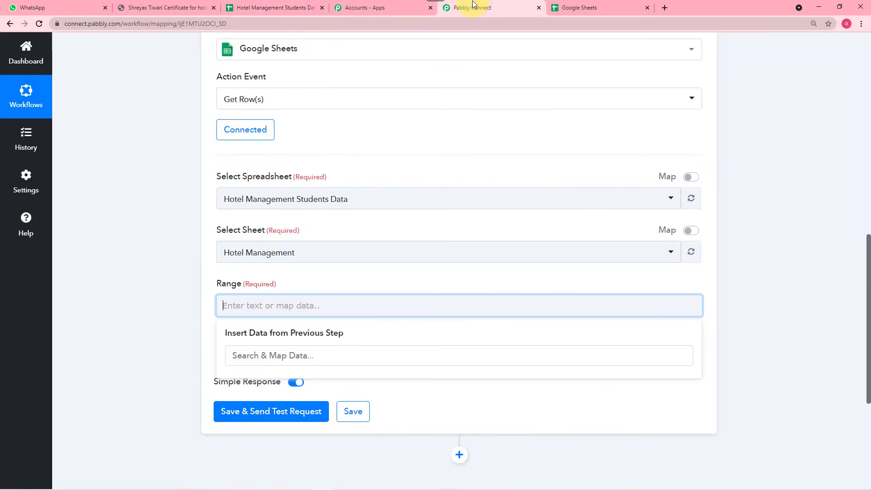
{"action": "right_click", "coordinate": [302, 310]}
{"action": "left_click", "coordinate": [324, 382]}
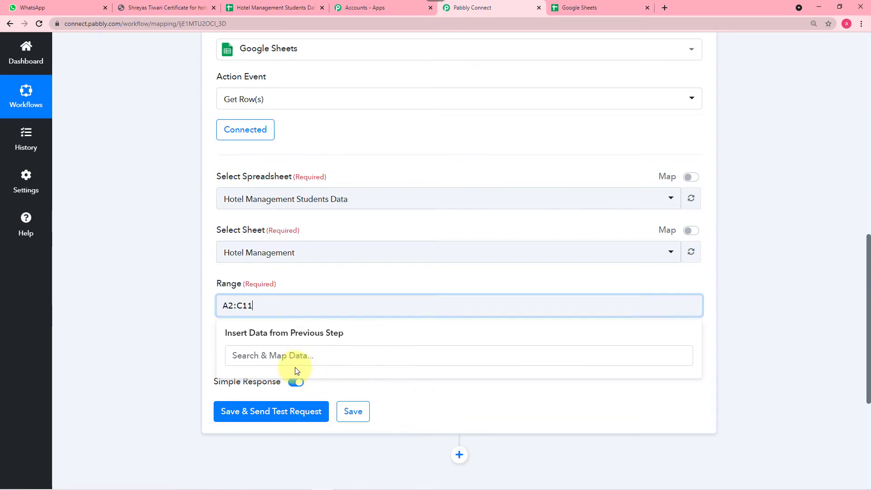
{"action": "left_click", "coordinate": [180, 303]}
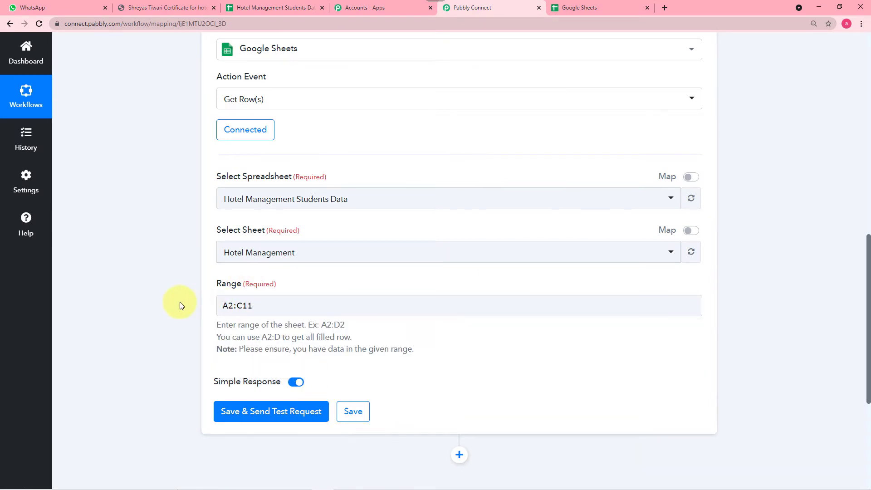
{"action": "left_click", "coordinate": [262, 10]}
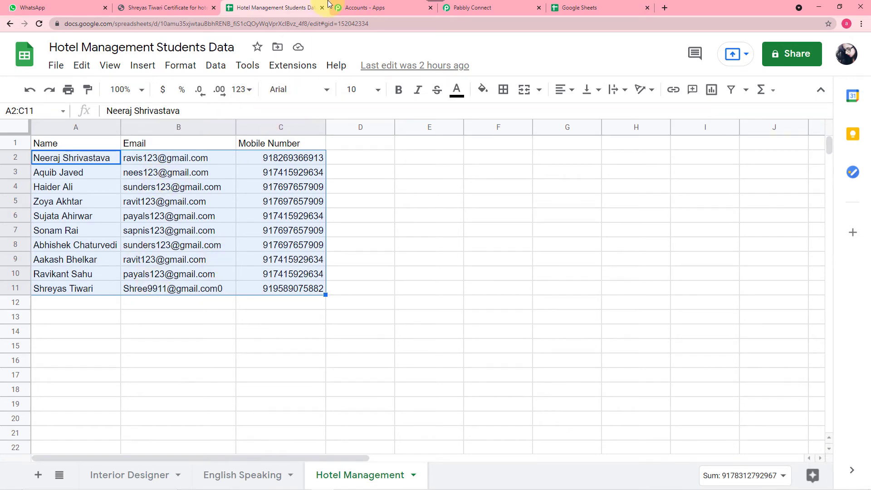
{"action": "left_click", "coordinate": [468, 8]}
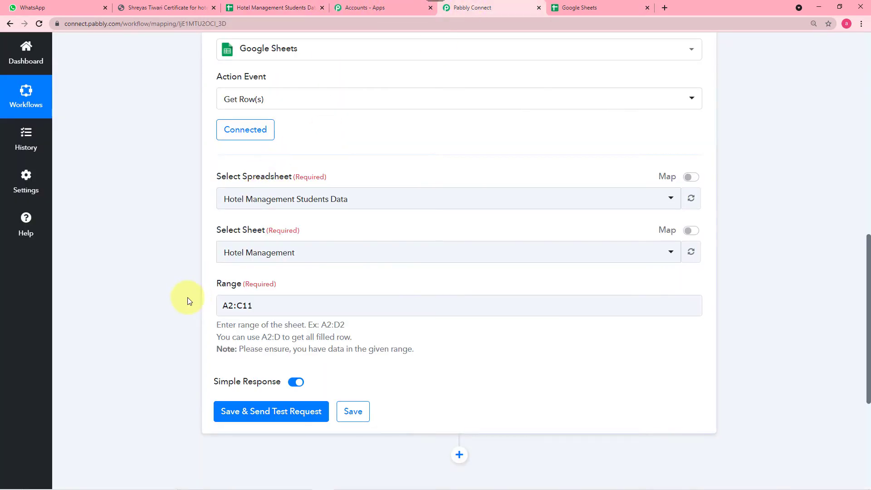
{"action": "scroll", "coordinate": [186, 300], "scroll_direction": "down", "scroll_amount": 1}
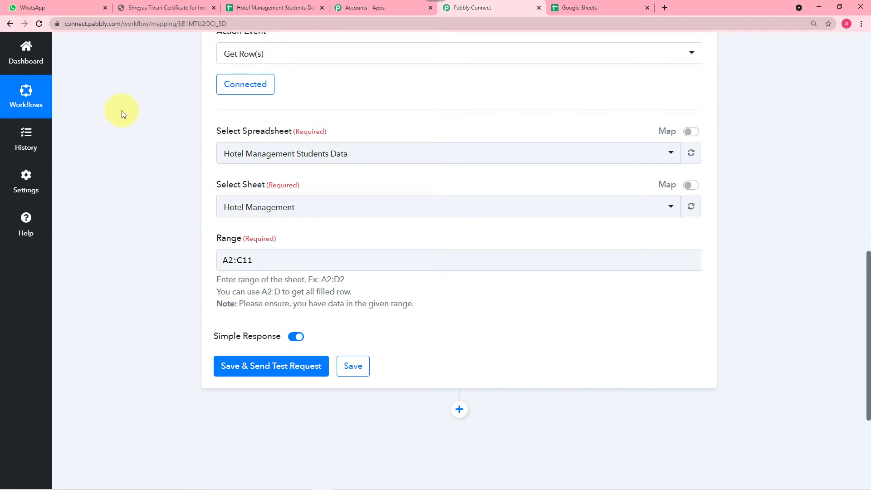
{"action": "scroll", "coordinate": [127, 197], "scroll_direction": "down", "scroll_amount": 1}
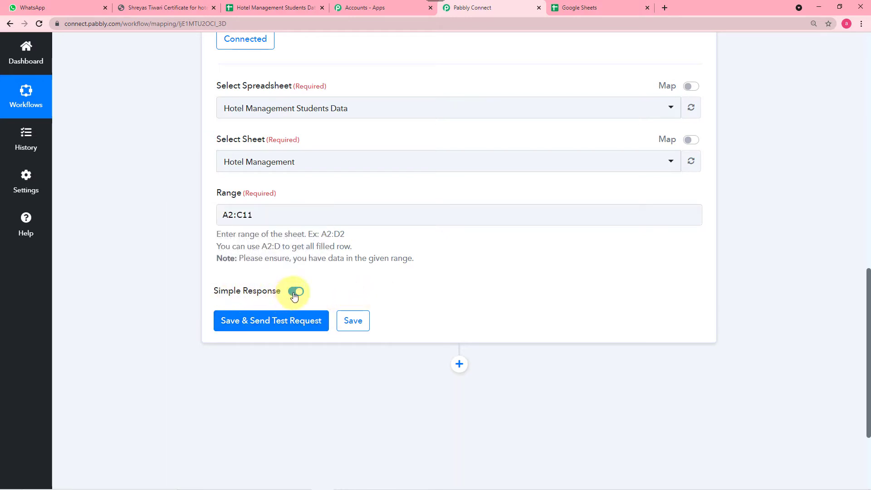
- Turn off Simple Response for the Get Row(s) action, save the action and send a test request
{"action": "scroll", "coordinate": [336, 283], "scroll_direction": "down", "scroll_amount": 1}
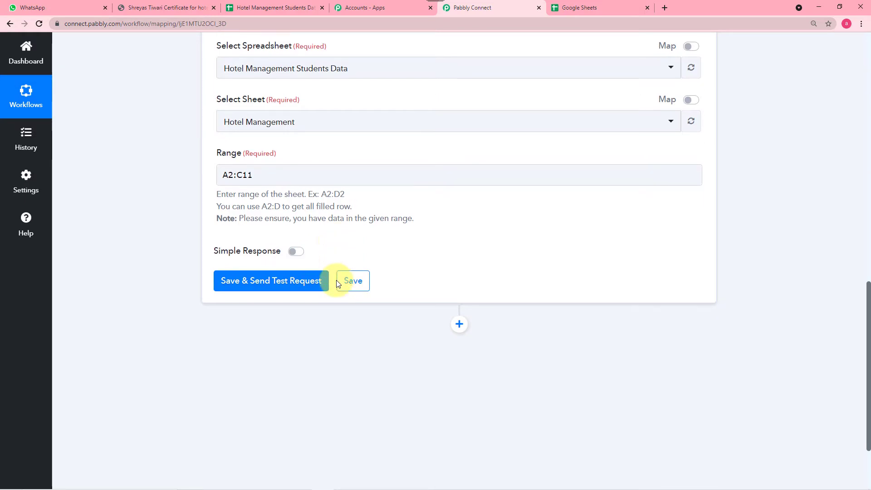
{"action": "left_click", "coordinate": [233, 278]}
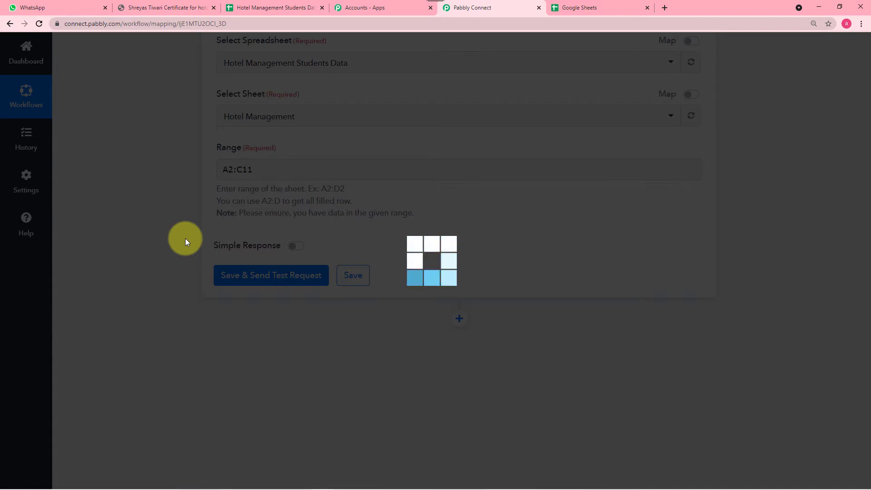
{"action": "scroll", "coordinate": [185, 241], "scroll_direction": "down", "scroll_amount": 2}
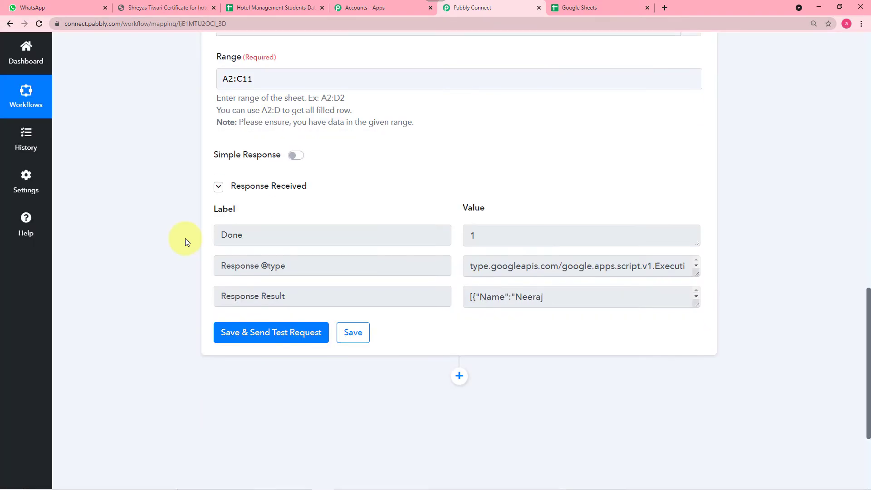
{"action": "scroll", "coordinate": [185, 241], "scroll_direction": "down", "scroll_amount": 1}
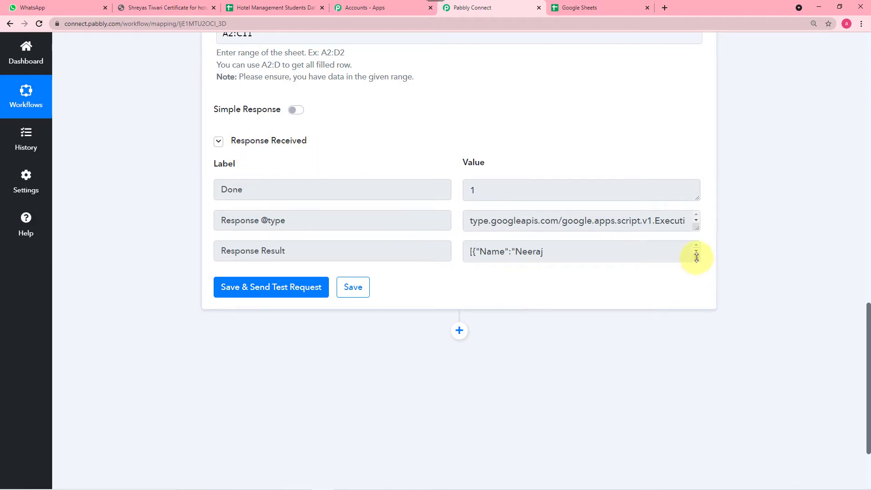
- Enlarge the Response Result value of the Get Row(s) action and read through the returned student rows
{"action": "left_click_drag", "start_coordinate": [696, 258], "coordinate": [687, 425]}
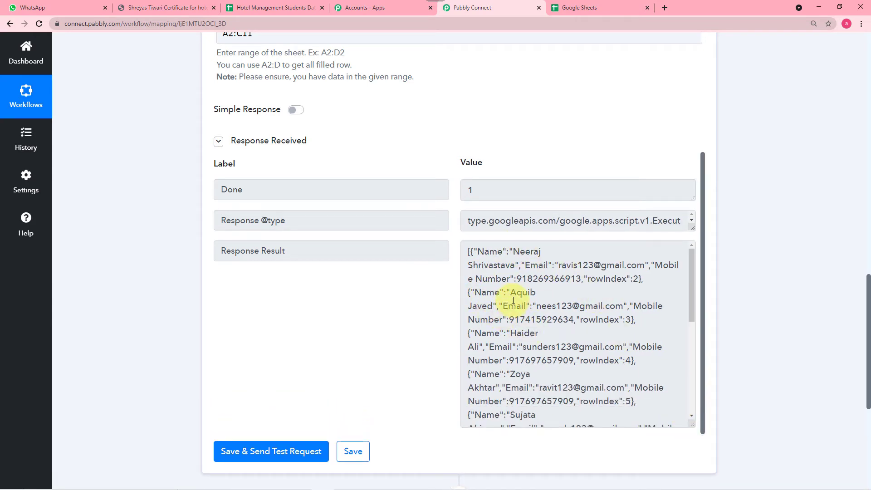
{"action": "scroll", "coordinate": [518, 292], "scroll_direction": "down", "scroll_amount": 5}
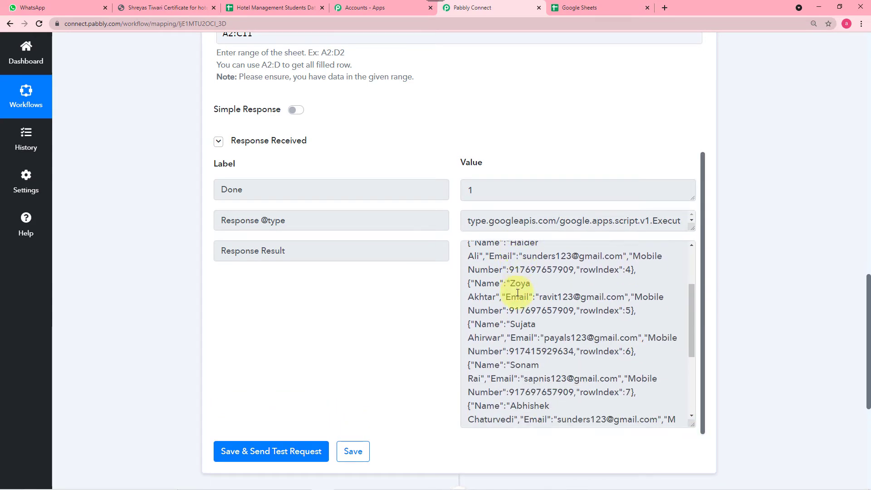
{"action": "scroll", "coordinate": [517, 292], "scroll_direction": "down", "scroll_amount": 1}
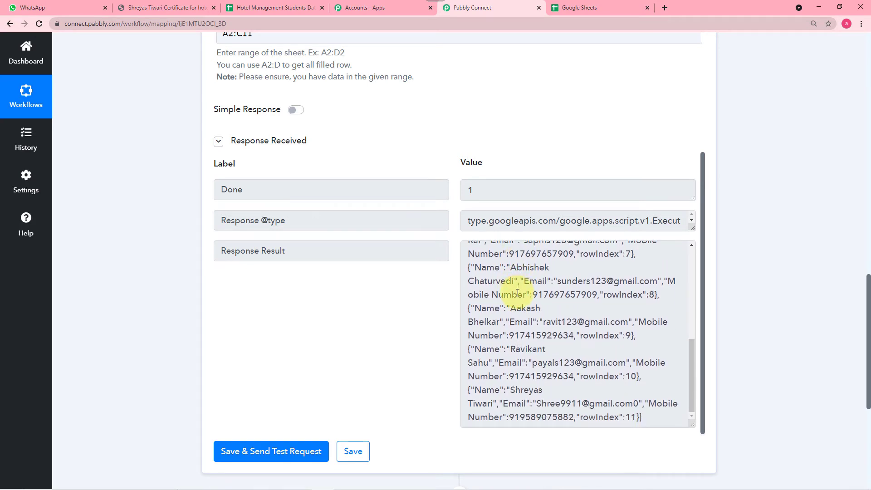
{"action": "scroll", "coordinate": [517, 292], "scroll_direction": "up", "scroll_amount": 6}
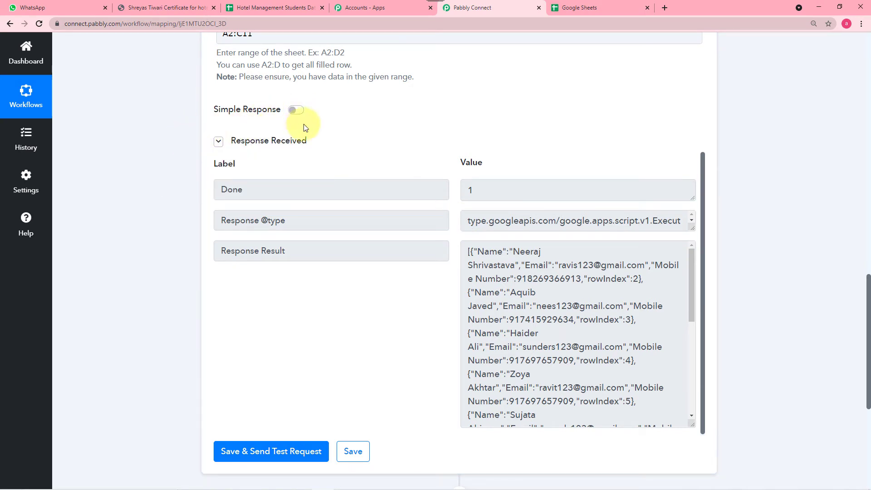
- Add an Iterator by Pabbly action below the Google Sheets Get Row(s) action
{"action": "scroll", "coordinate": [189, 151], "scroll_direction": "down", "scroll_amount": 2}
{"action": "scroll", "coordinate": [189, 151], "scroll_direction": "down", "scroll_amount": 4}
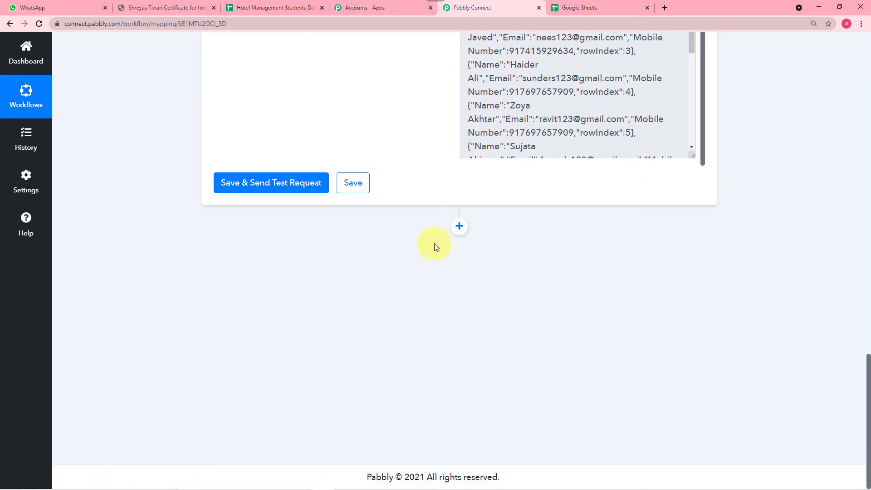
{"action": "left_click", "coordinate": [459, 226]}
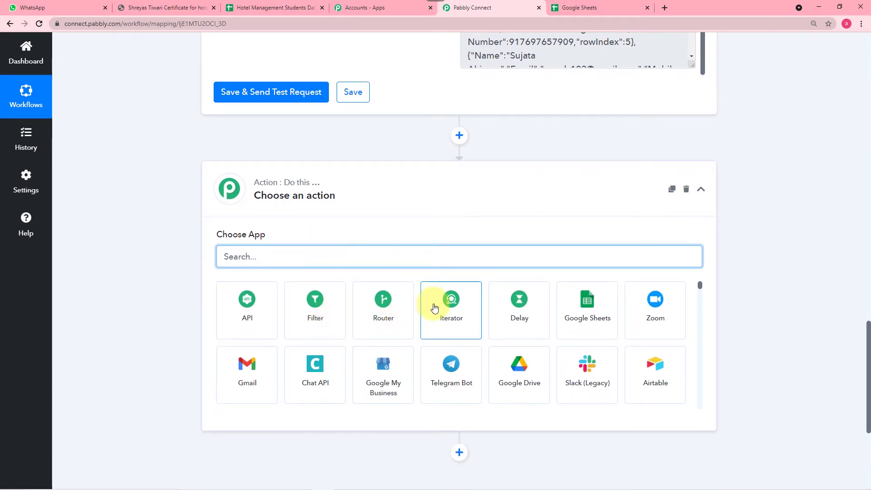
{"action": "left_click", "coordinate": [451, 304]}
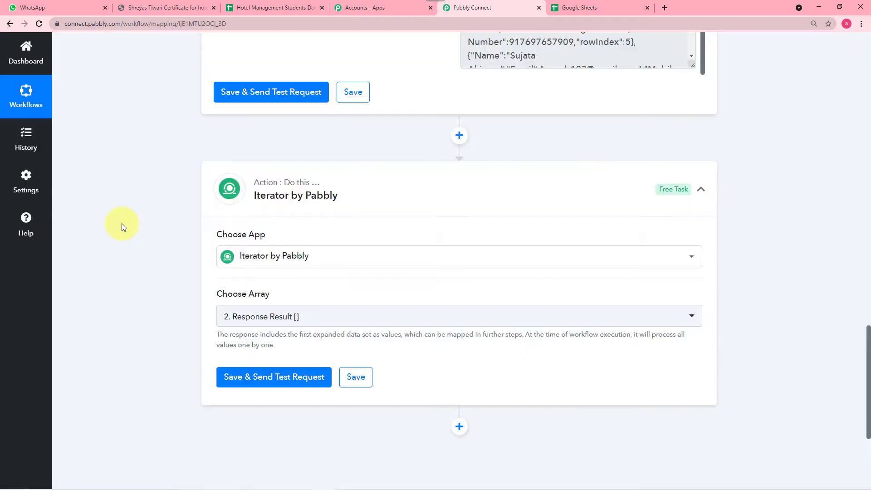
- Choose 2. Response Result [] from the Get Row(s) response as the iterator's array, save it and send a test request
{"action": "scroll", "coordinate": [122, 223], "scroll_direction": "down", "scroll_amount": 2}
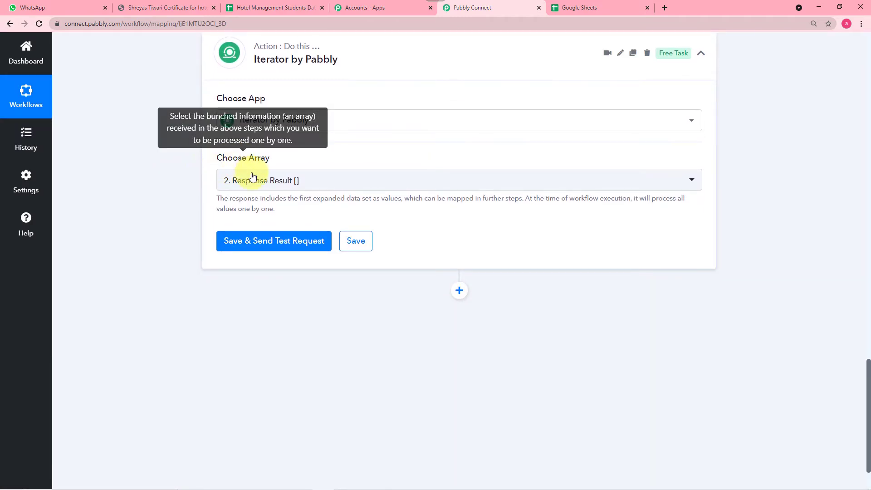
{"action": "left_click", "coordinate": [274, 184]}
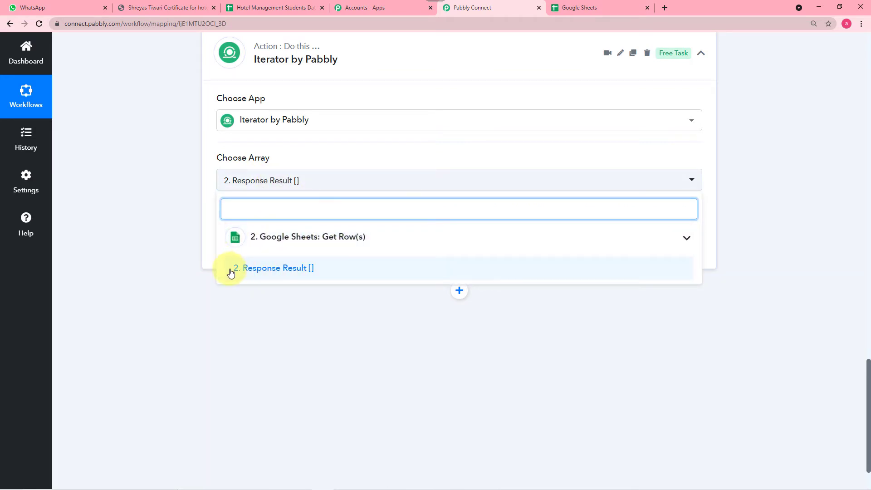
{"action": "left_click", "coordinate": [163, 239]}
{"action": "scroll", "coordinate": [162, 238], "scroll_direction": "up", "scroll_amount": 10}
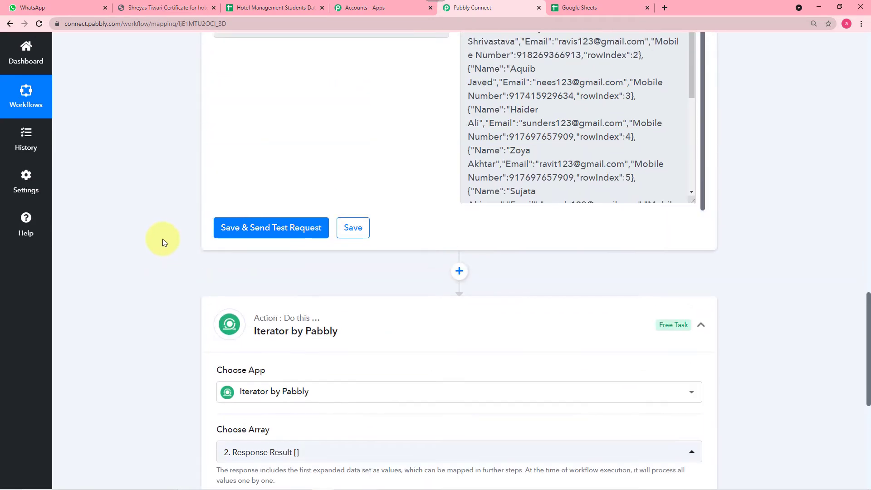
{"action": "scroll", "coordinate": [162, 238], "scroll_direction": "up", "scroll_amount": 1}
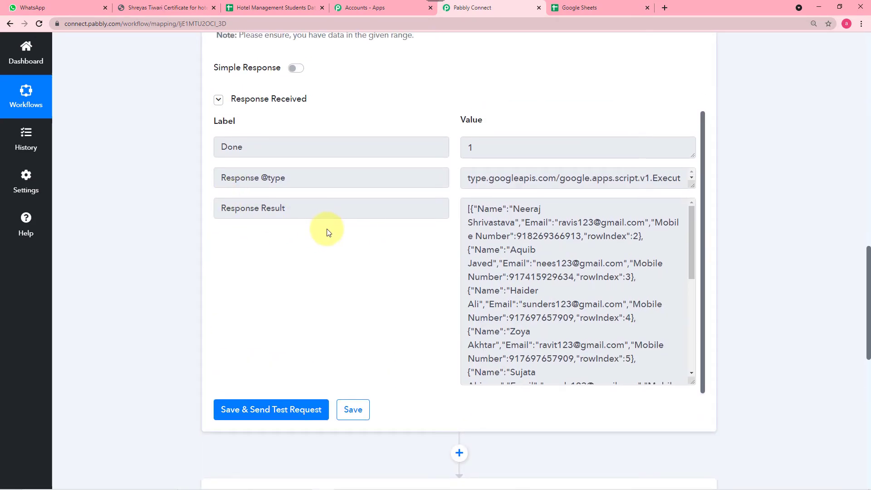
{"action": "scroll", "coordinate": [184, 252], "scroll_direction": "down", "scroll_amount": 8}
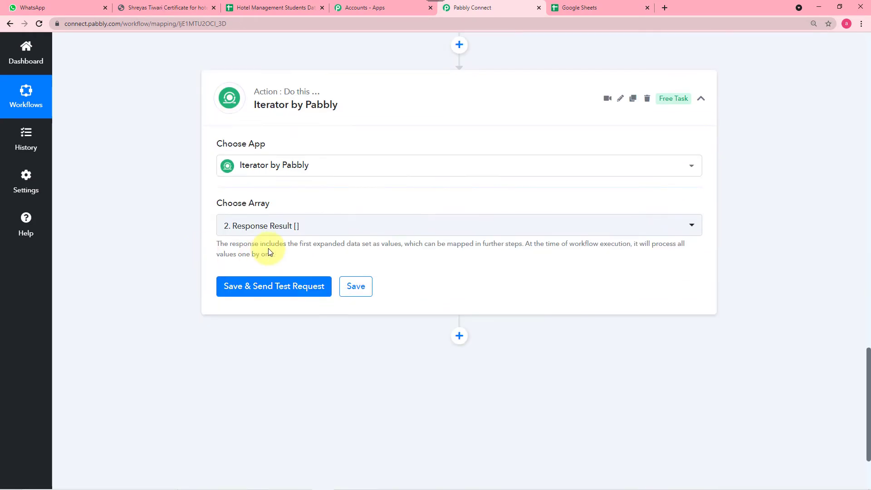
{"action": "left_click", "coordinate": [316, 229]}
{"action": "left_click", "coordinate": [237, 317]}
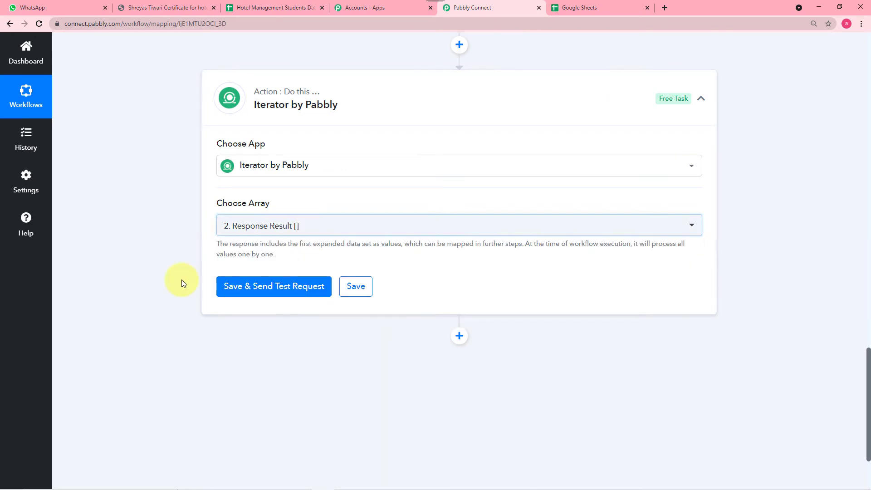
{"action": "left_click", "coordinate": [244, 290]}
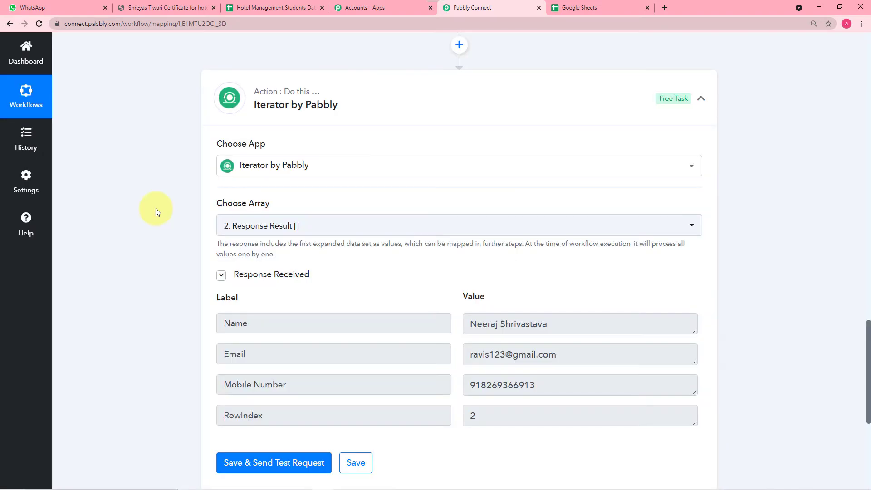
- Compare the iterator's test response with the Get Row(s) result and the student rows in the Hotel Management sheet
{"action": "scroll", "coordinate": [156, 208], "scroll_direction": "down", "scroll_amount": 3}
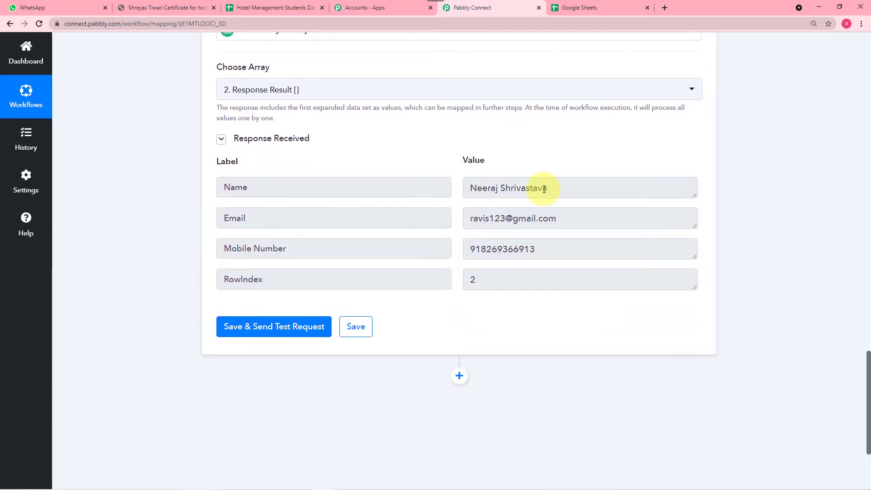
{"action": "scroll", "coordinate": [148, 191], "scroll_direction": "up", "scroll_amount": 4}
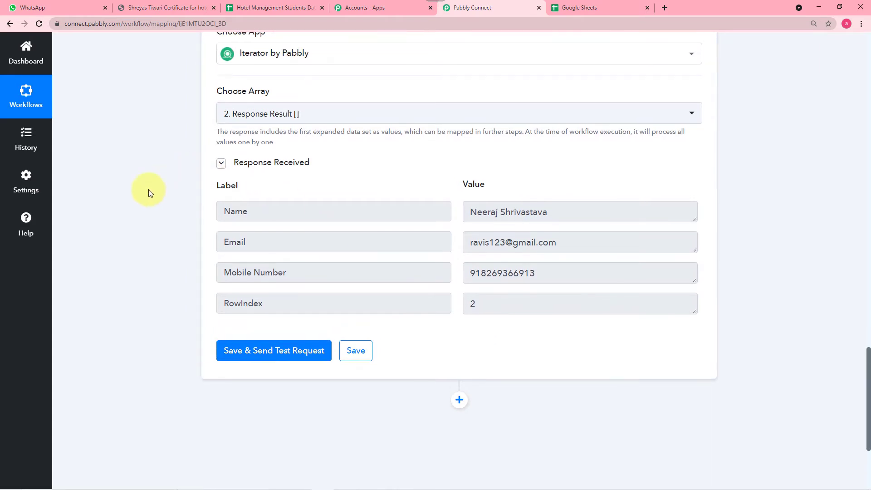
{"action": "scroll", "coordinate": [150, 191], "scroll_direction": "down", "scroll_amount": 3}
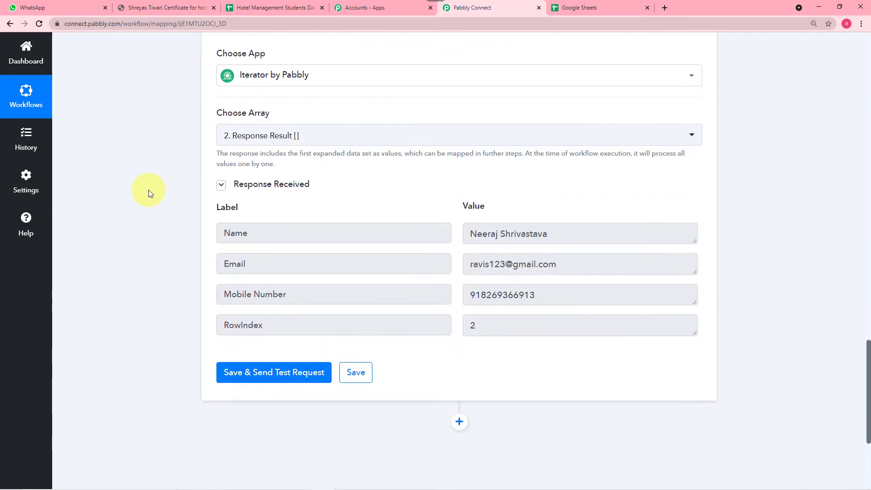
{"action": "scroll", "coordinate": [273, 152], "scroll_direction": "up", "scroll_amount": 7}
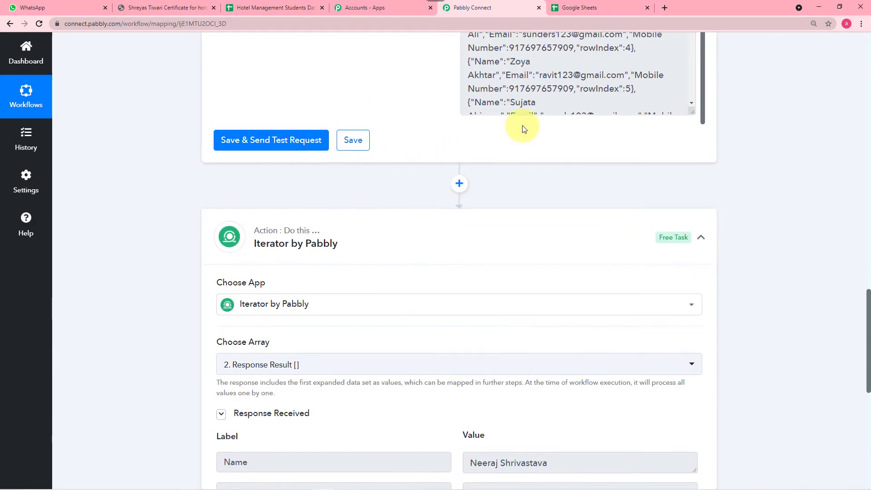
{"action": "scroll", "coordinate": [523, 126], "scroll_direction": "up", "scroll_amount": 3}
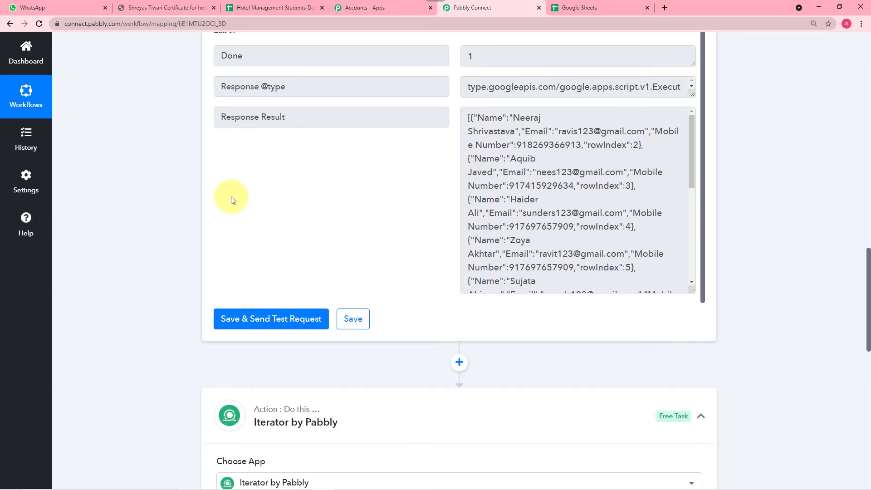
{"action": "scroll", "coordinate": [143, 206], "scroll_direction": "down", "scroll_amount": 2}
{"action": "scroll", "coordinate": [141, 204], "scroll_direction": "down", "scroll_amount": 8}
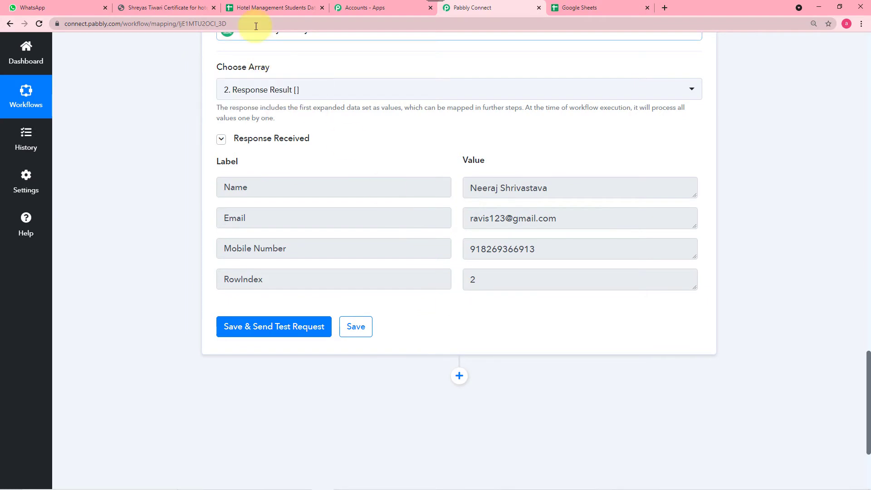
{"action": "left_click", "coordinate": [262, 9]}
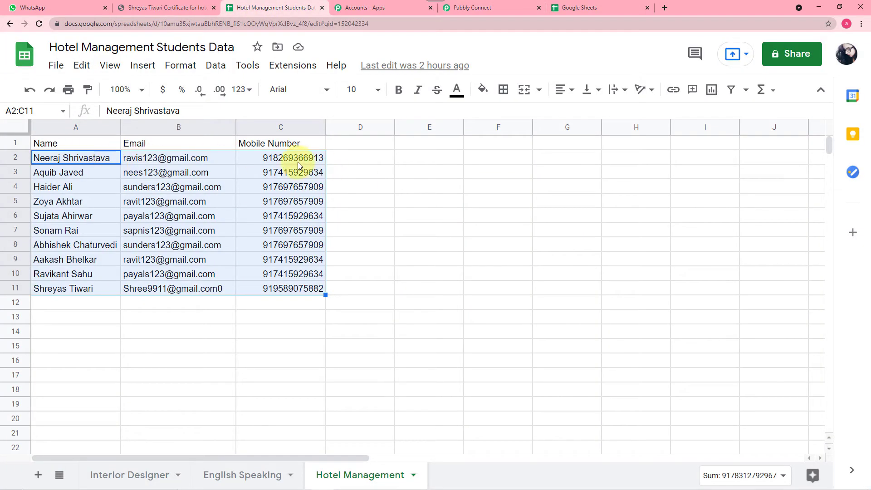
{"action": "left_click", "coordinate": [497, 8]}
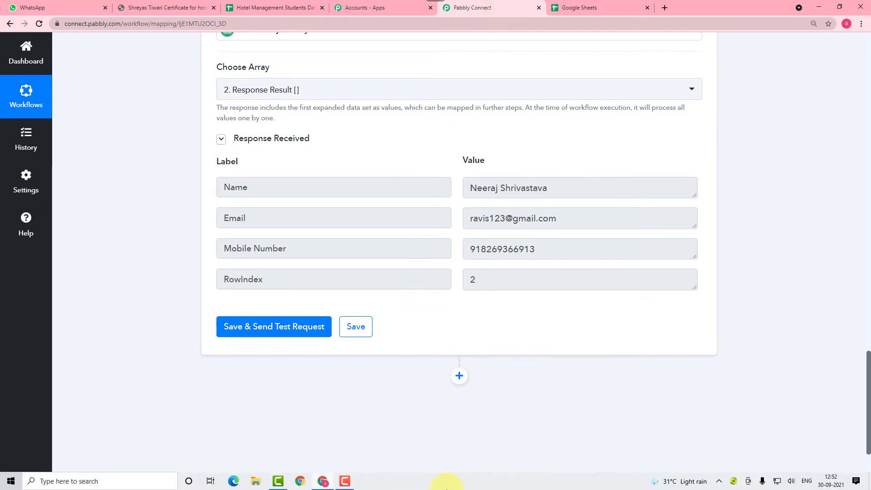
- Add a new action below the iterator and choose Date/Time Formatter by Pabbly as its app
{"action": "scroll", "coordinate": [418, 450], "scroll_direction": "down", "scroll_amount": 2}
{"action": "scroll", "coordinate": [411, 434], "scroll_direction": "down", "scroll_amount": 1}
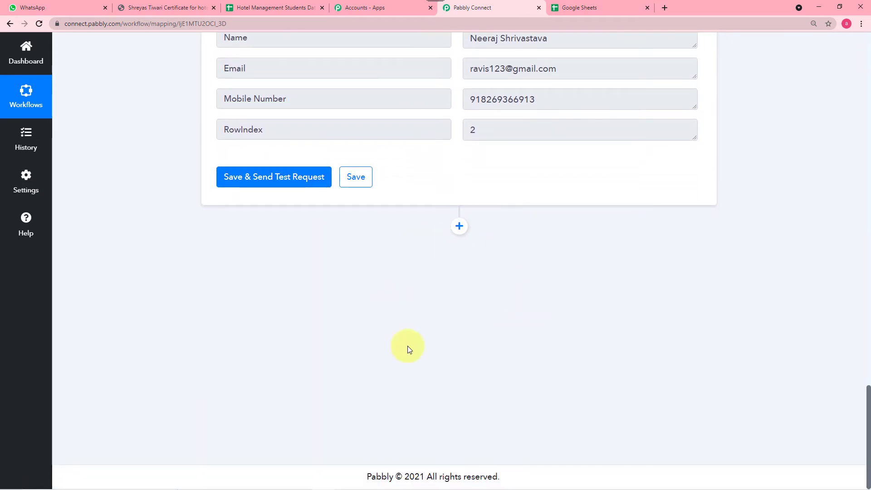
{"action": "left_click", "coordinate": [459, 227]}
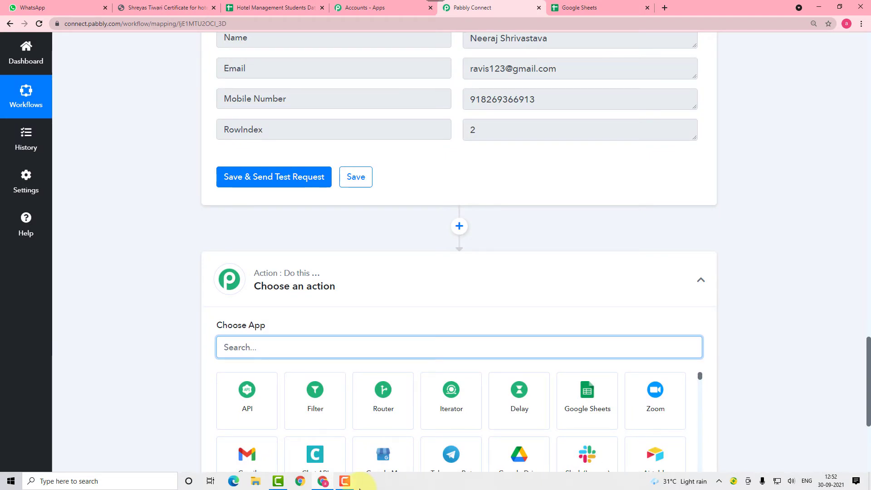
{"action": "scroll", "coordinate": [131, 306], "scroll_direction": "down", "scroll_amount": 3}
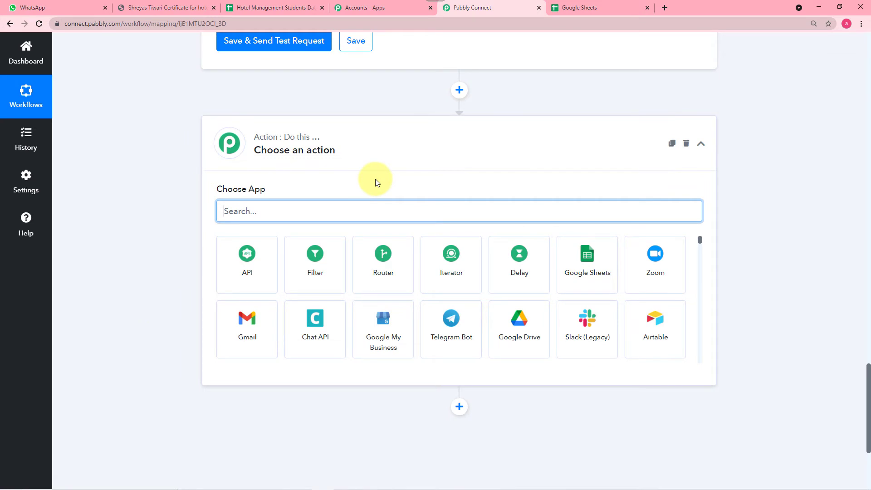
{"action": "type", "text": "f"}
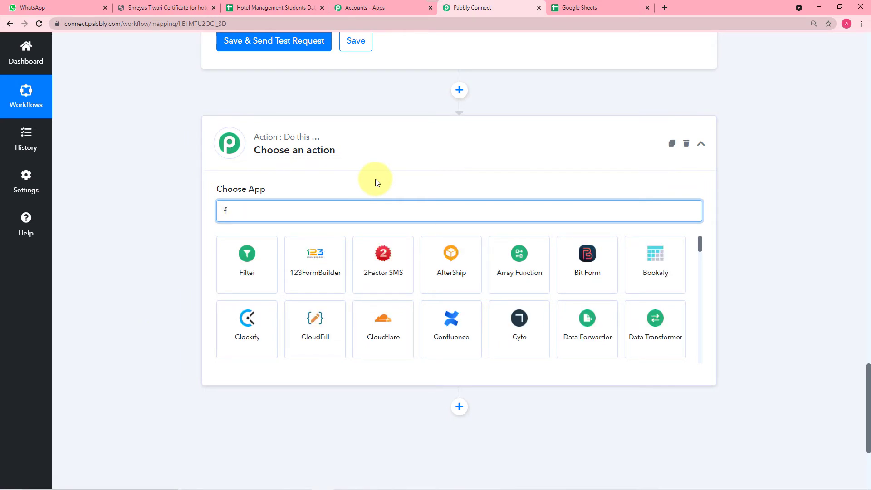
{"action": "key", "text": "BackSpace"}
{"action": "type", "text": "da"}
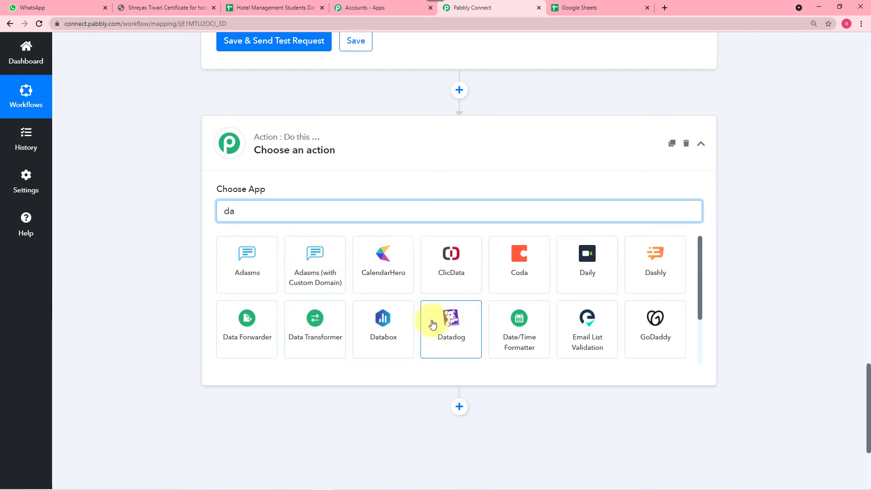
{"action": "left_click", "coordinate": [515, 322]}
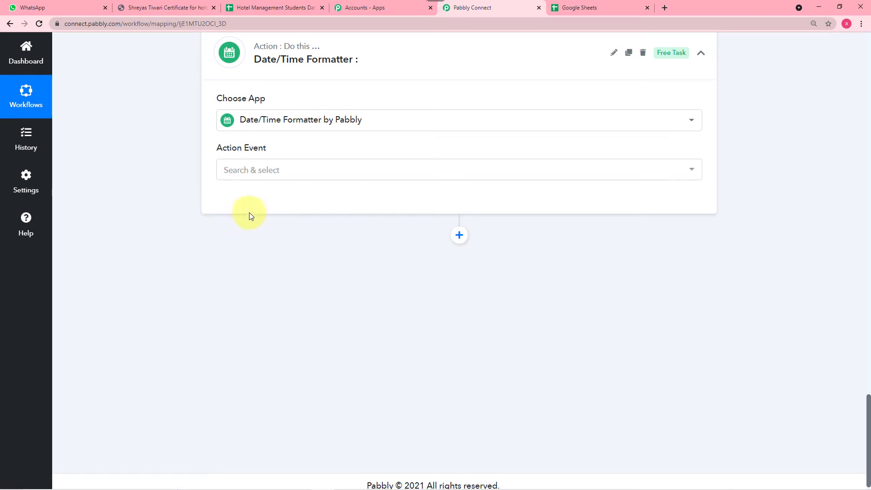
- Set the action event of the Date/Time Formatter to Current Date
{"action": "left_click", "coordinate": [270, 173]}
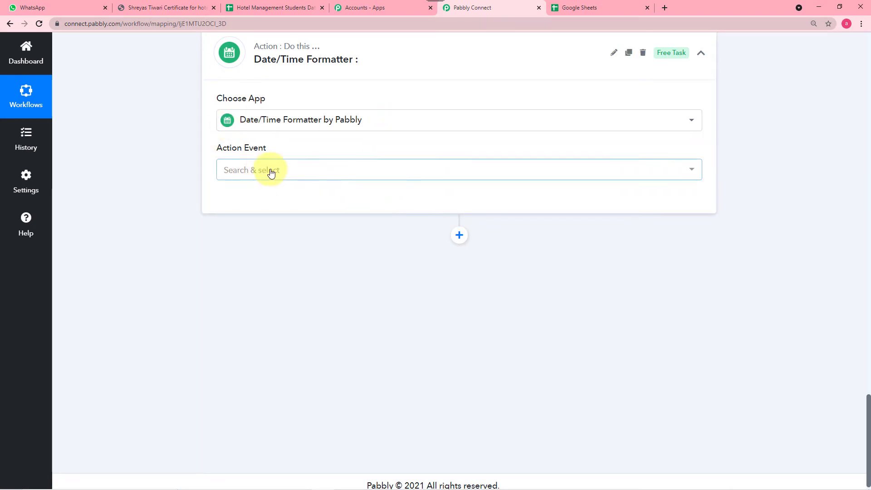
{"action": "left_click", "coordinate": [271, 172]}
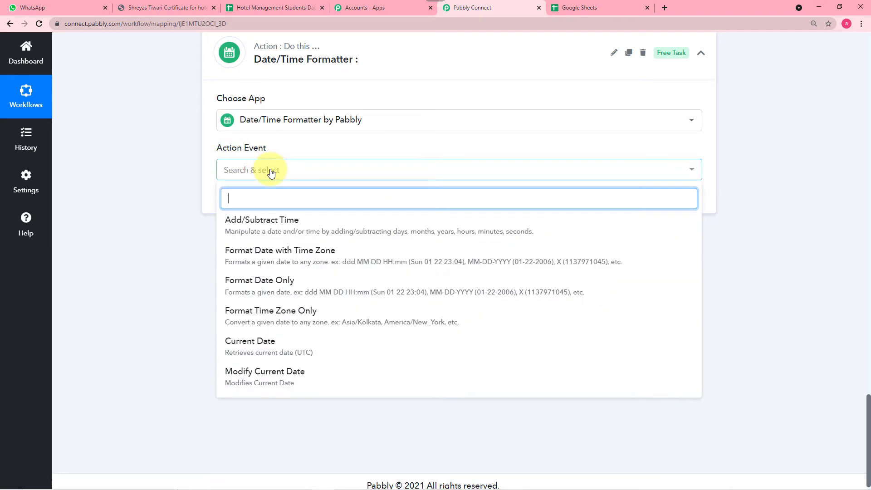
{"action": "left_click", "coordinate": [250, 348]}
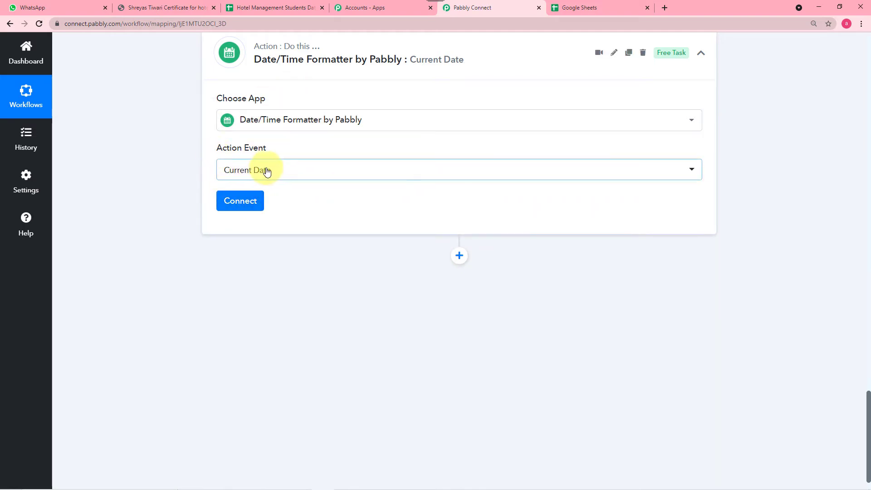
- Connect the Date/Time Formatter action and set its basic date format to MM/DD/YYYY
{"action": "left_click", "coordinate": [237, 207]}
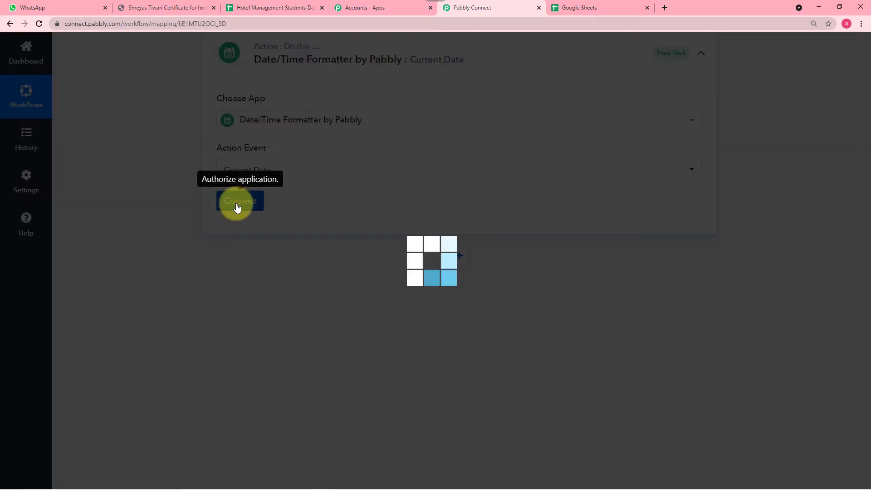
{"action": "scroll", "coordinate": [157, 155], "scroll_direction": "down", "scroll_amount": 3}
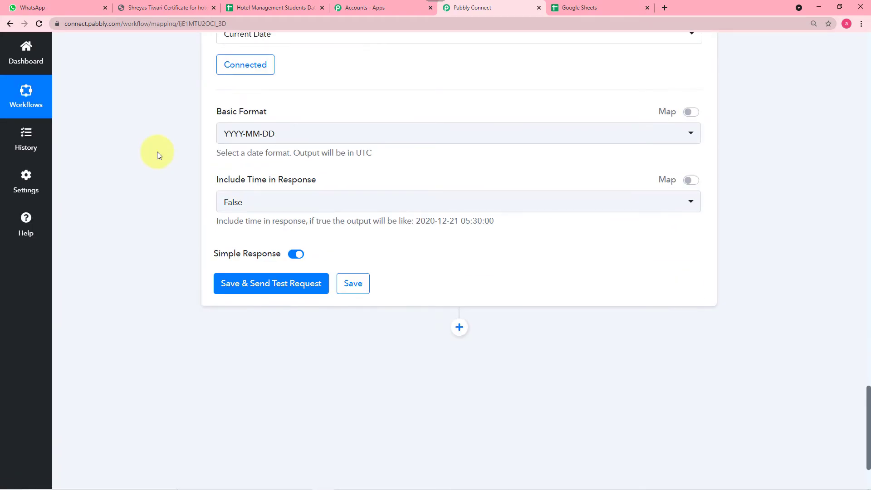
{"action": "left_click", "coordinate": [340, 136]}
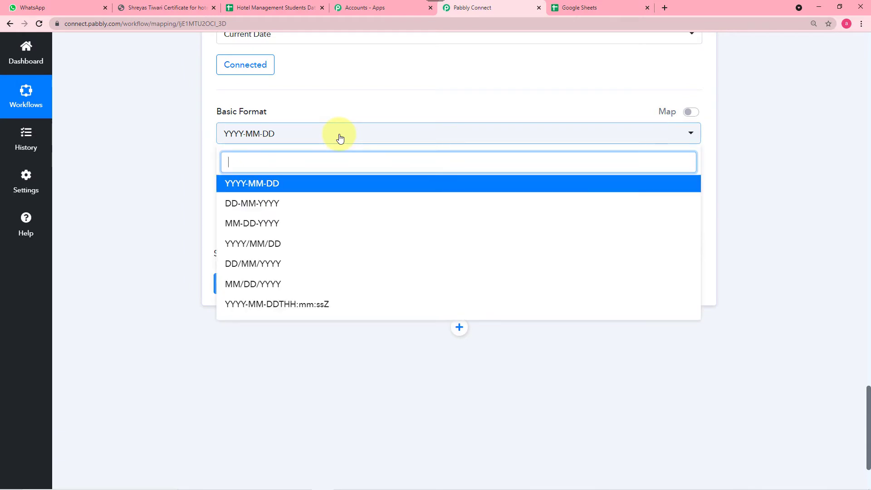
{"action": "scroll", "coordinate": [299, 171], "scroll_direction": "down", "scroll_amount": 1}
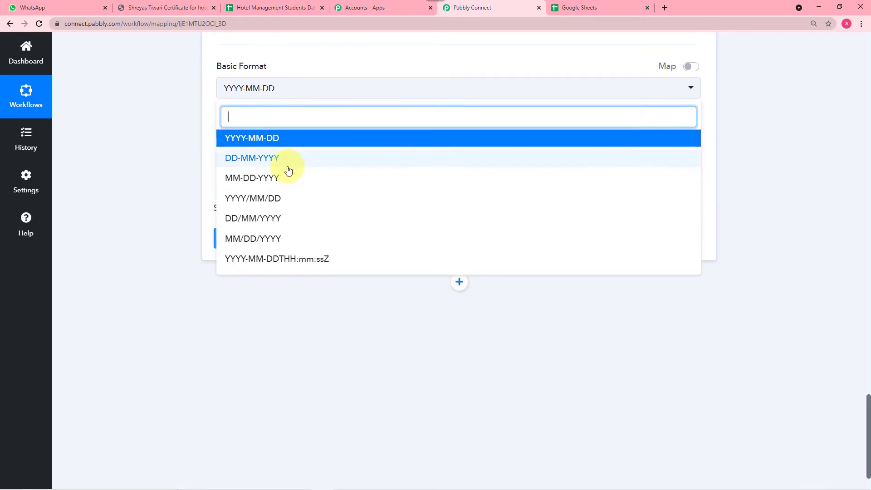
{"action": "left_click", "coordinate": [252, 240]}
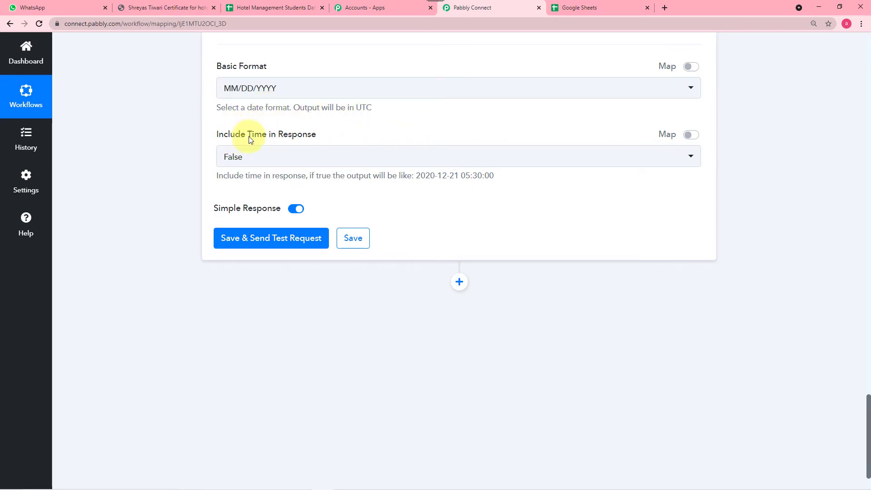
- Keep Include Time in Response set to False, save the Date/Time Formatter action and send a test request
{"action": "left_click", "coordinate": [304, 161]}
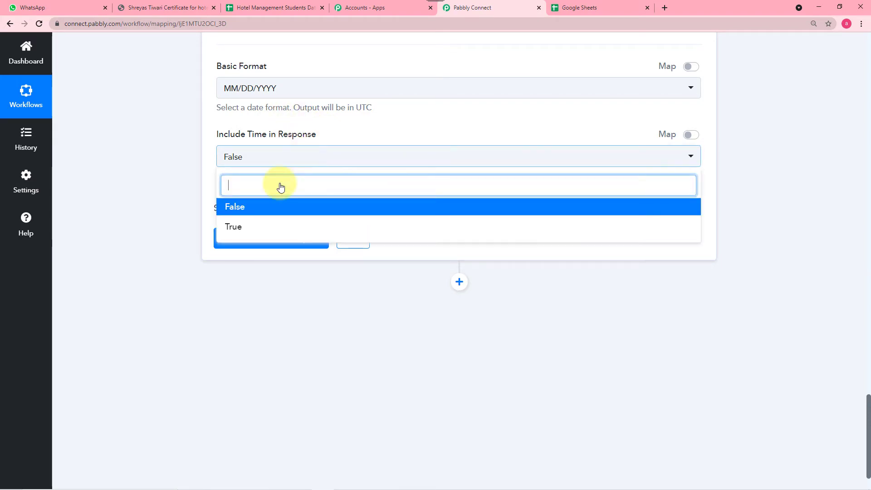
{"action": "left_click", "coordinate": [251, 205]}
{"action": "left_click", "coordinate": [127, 119]}
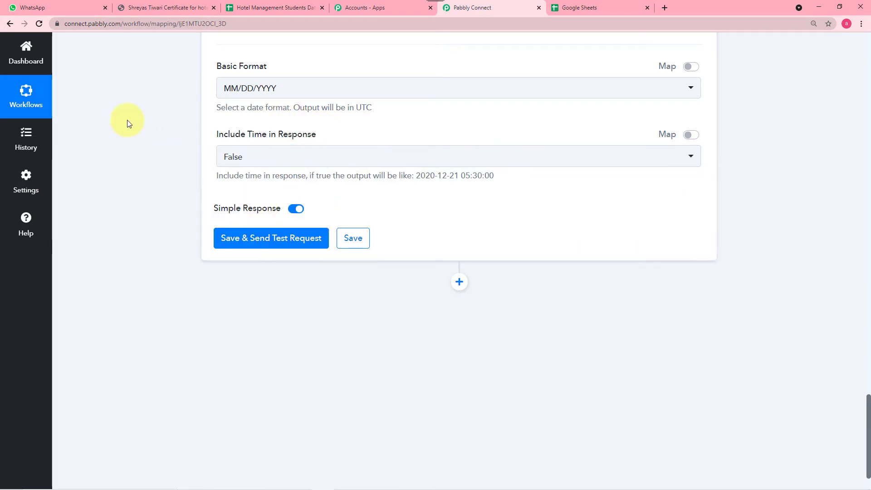
{"action": "left_click", "coordinate": [282, 240]}
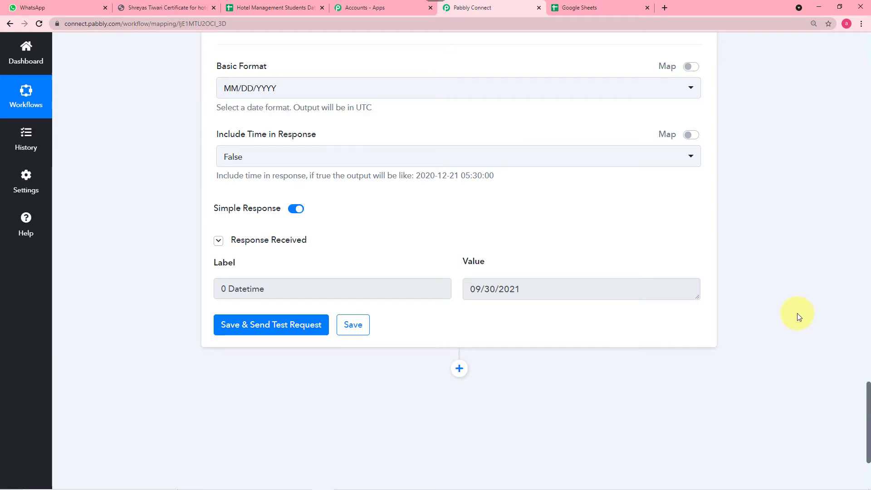
- Add a new action below the Date/Time Formatter and choose Google Slides as its app
{"action": "scroll", "coordinate": [797, 314], "scroll_direction": "down", "scroll_amount": 3}
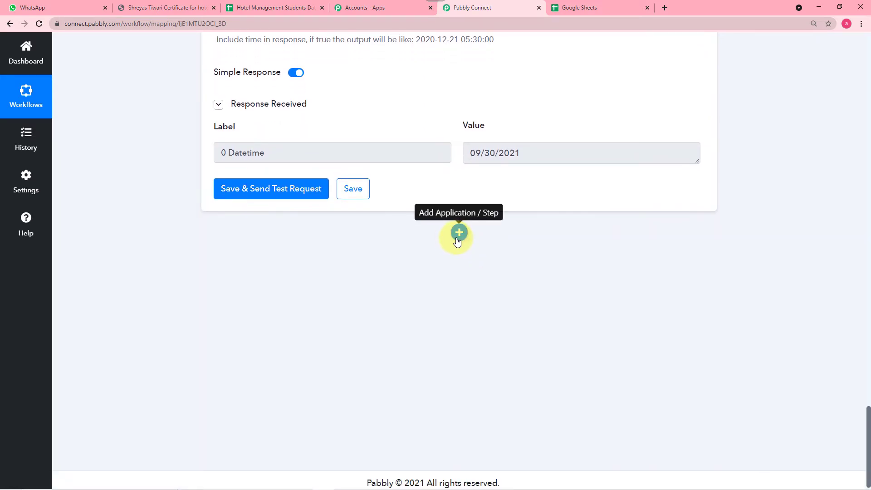
{"action": "left_click", "coordinate": [457, 239]}
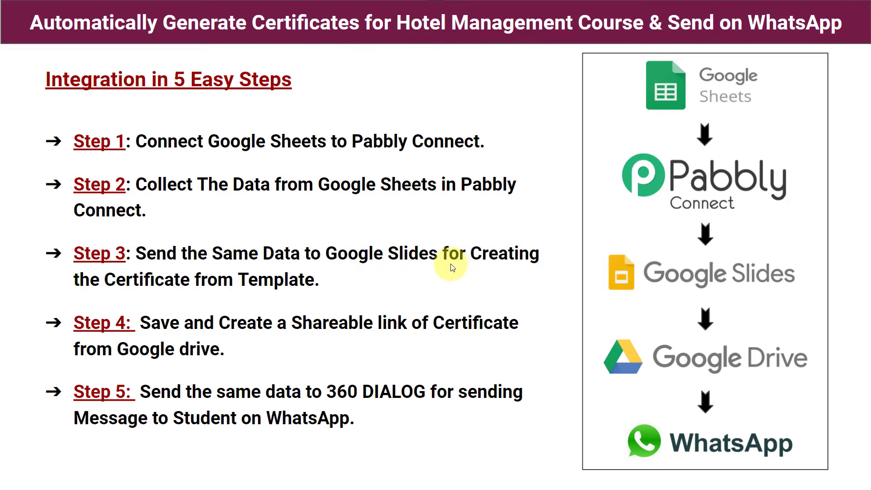
{"action": "key", "text": "alt+Tab"}
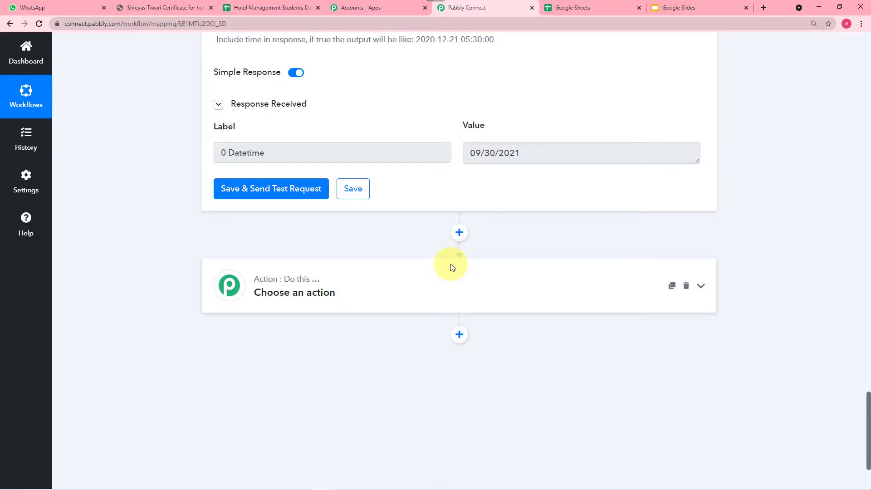
{"action": "left_click", "coordinate": [391, 281]}
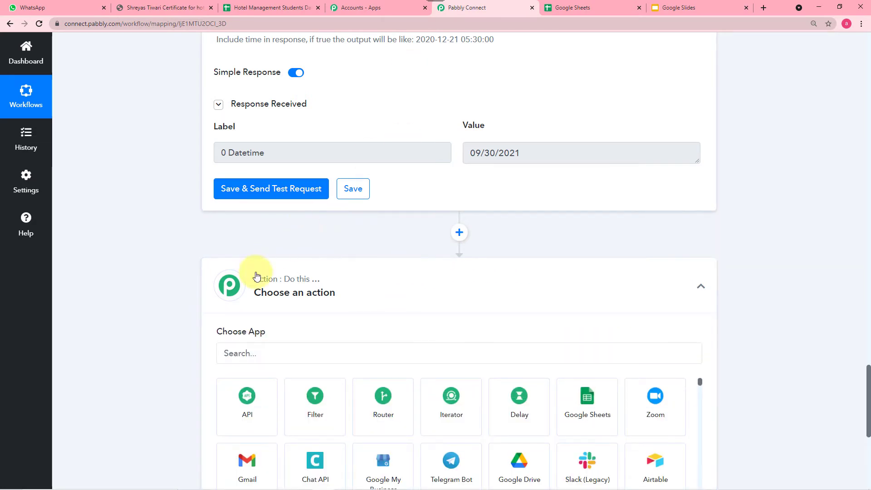
{"action": "scroll", "coordinate": [228, 296], "scroll_direction": "down", "scroll_amount": 2}
{"action": "left_click", "coordinate": [273, 261]}
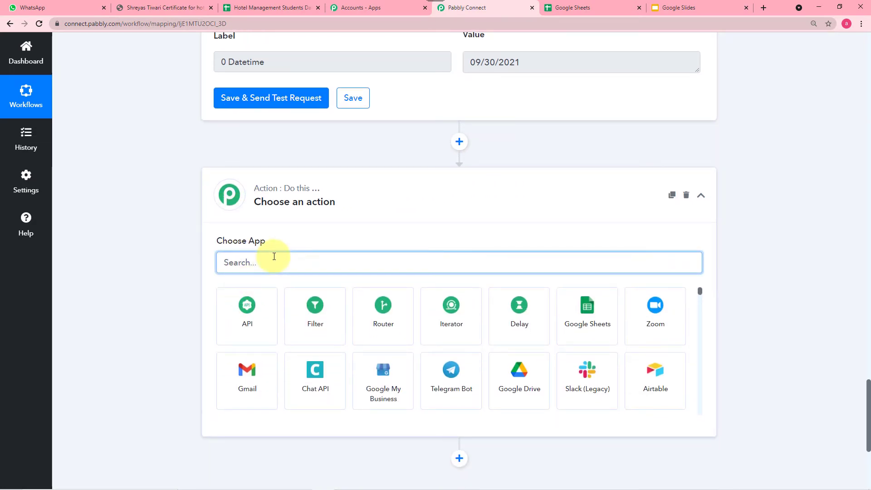
{"action": "type", "text": "g"}
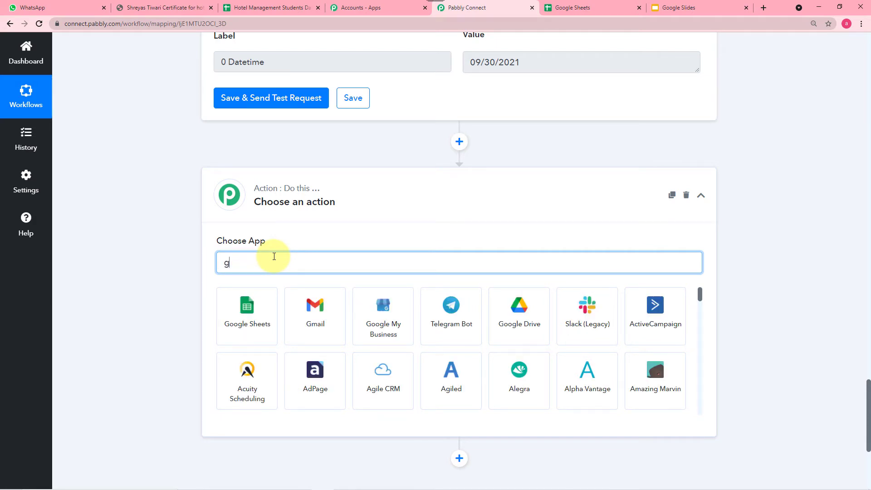
{"action": "type", "text": "oo"}
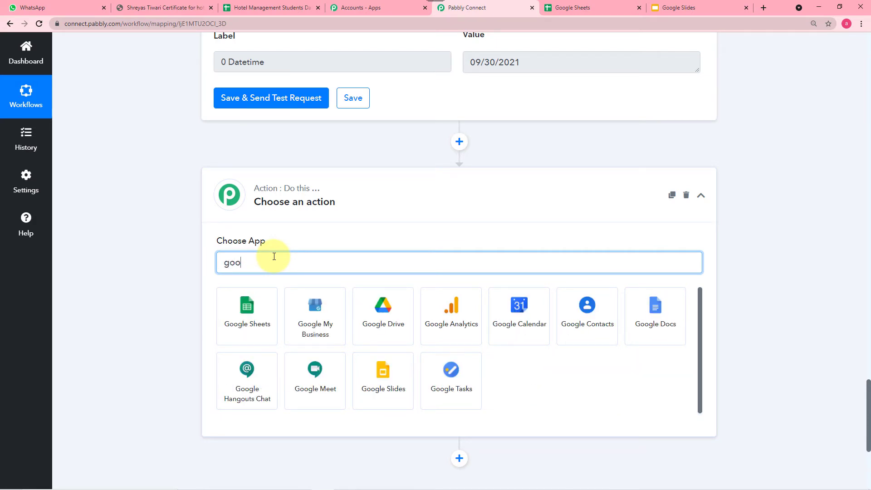
{"action": "left_click", "coordinate": [388, 378]}
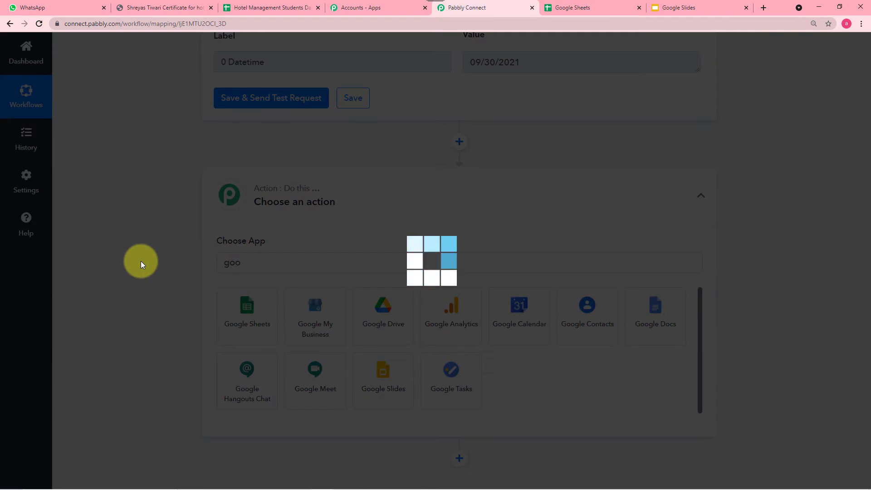
- Set the Google Slides action event to Create Presentation From Template
{"action": "scroll", "coordinate": [141, 263], "scroll_direction": "down", "scroll_amount": 2}
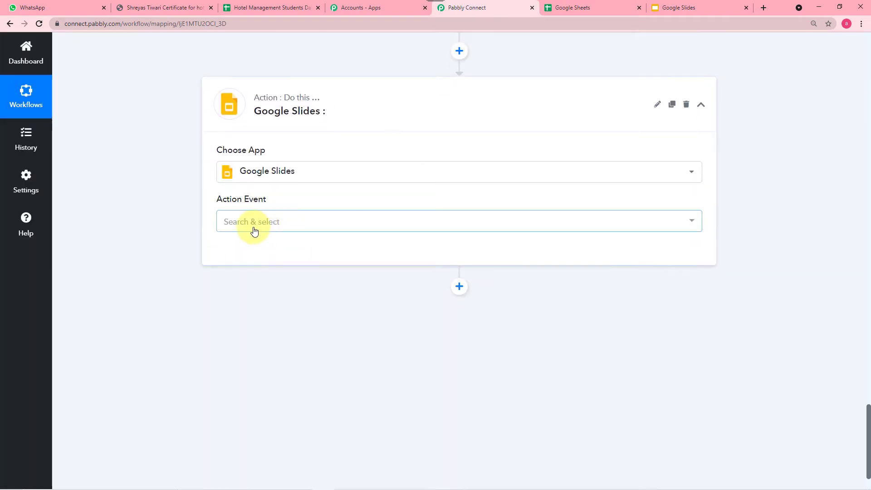
{"action": "left_click", "coordinate": [271, 221]}
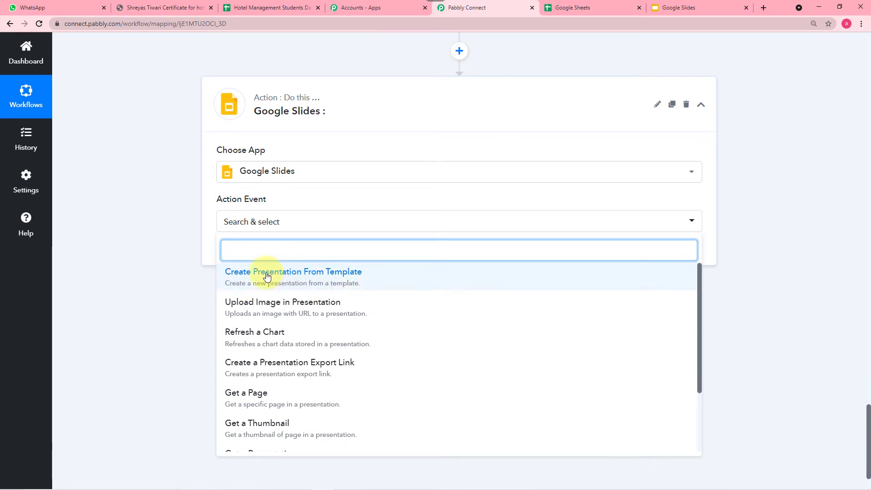
{"action": "left_click", "coordinate": [329, 282]}
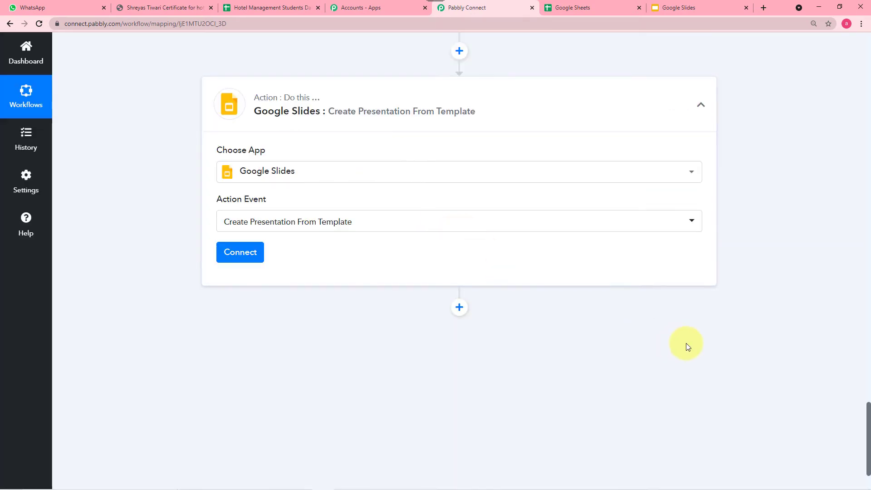
- Add a new Google Slides connection and authorize Pabbly Connect's access with the second listed Google account
{"action": "left_click", "coordinate": [236, 260]}
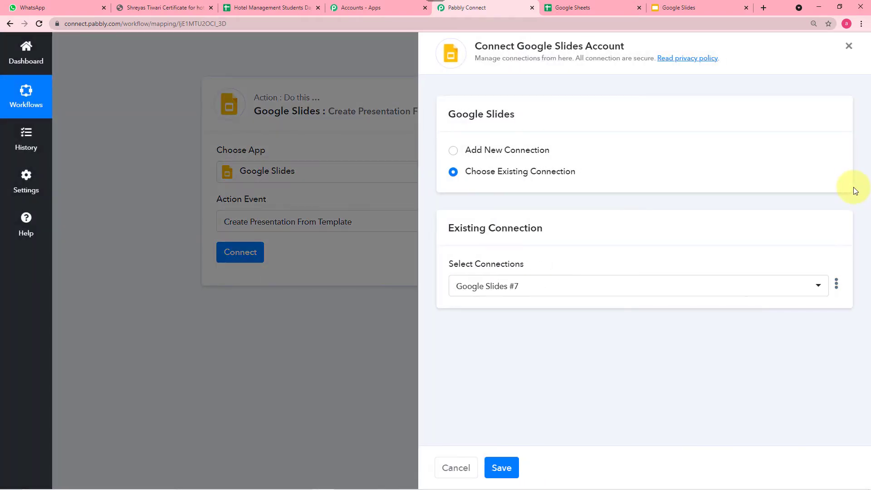
{"action": "left_click", "coordinate": [453, 151]}
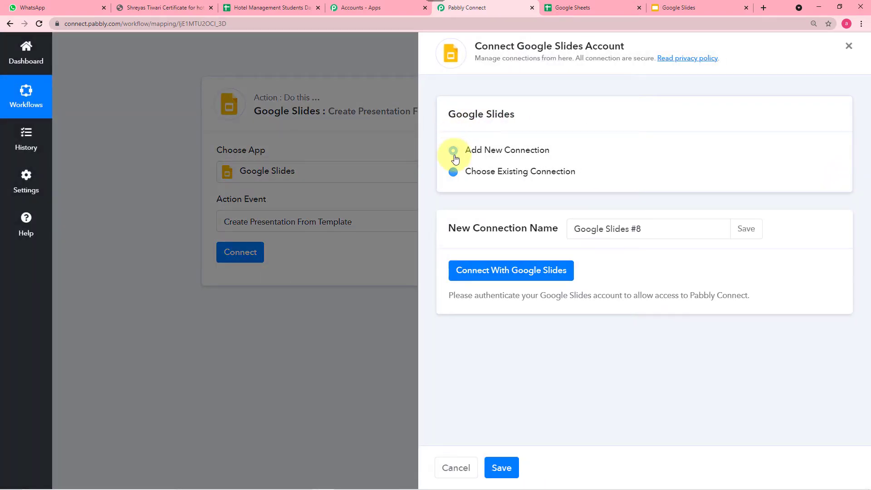
{"action": "left_click", "coordinate": [481, 272]}
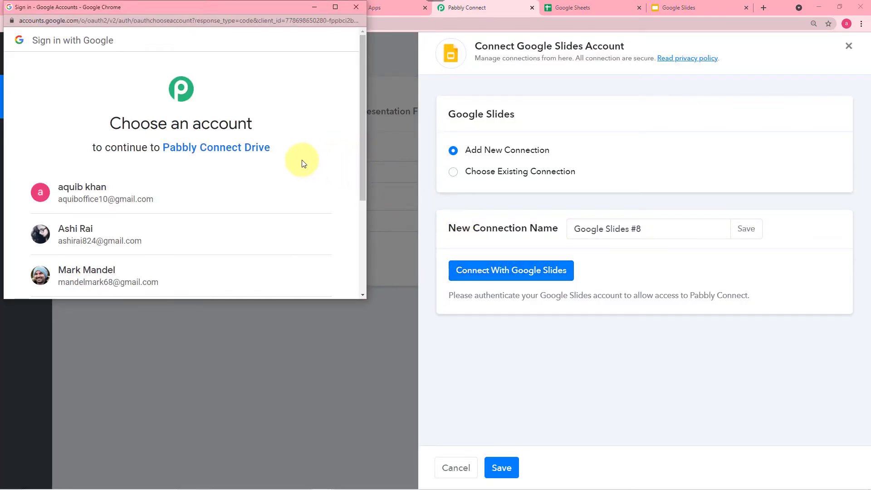
{"action": "scroll", "coordinate": [302, 163], "scroll_direction": "down", "scroll_amount": 2}
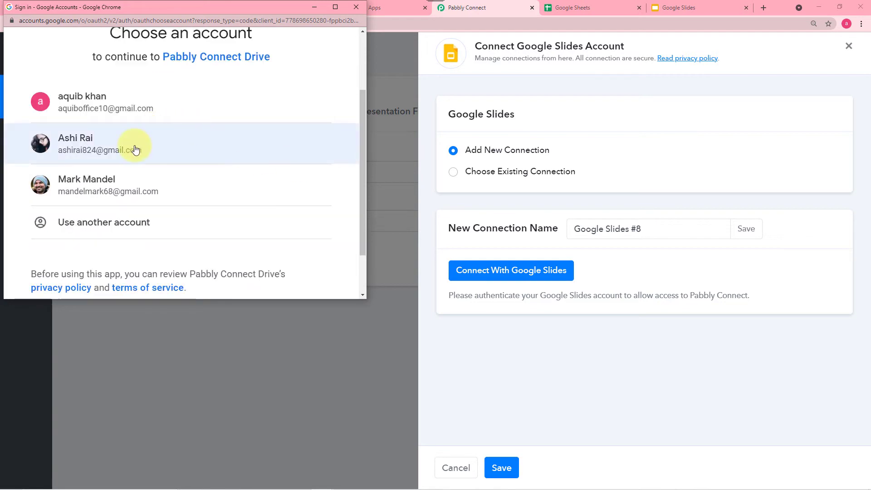
{"action": "left_click", "coordinate": [135, 149]}
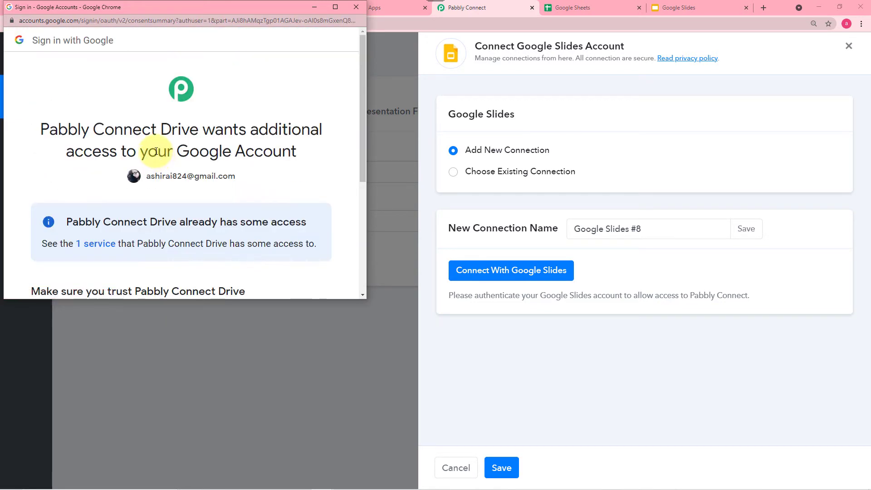
{"action": "scroll", "coordinate": [157, 153], "scroll_direction": "down", "scroll_amount": 4}
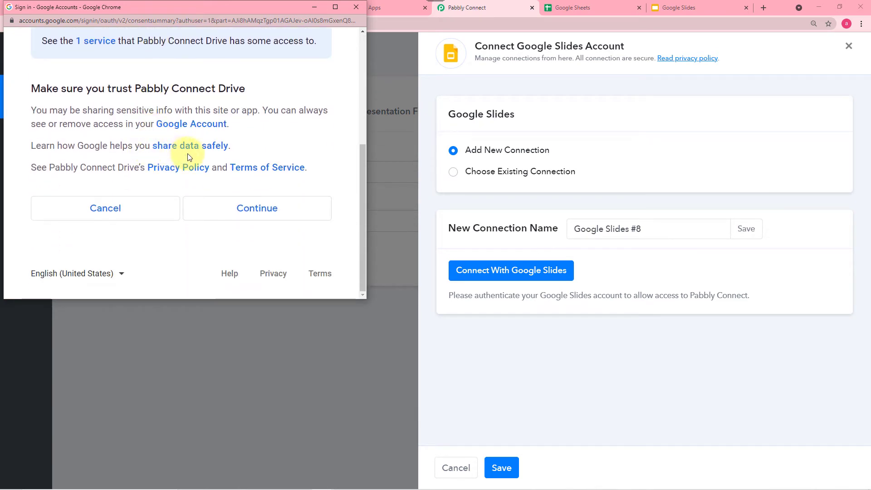
{"action": "left_click", "coordinate": [227, 219]}
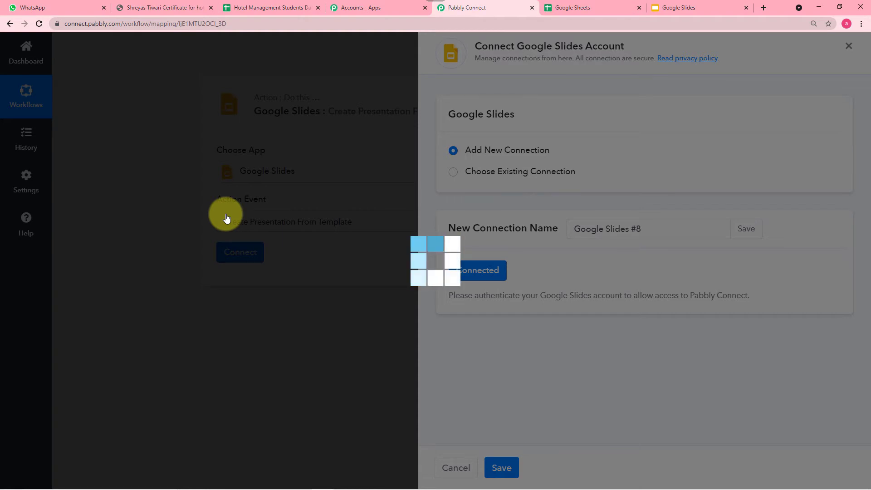
- Open the Hotel Management Course Template in Google Slides, examine its certificate placeholders and return to the Pabbly Connect workflow
{"action": "scroll", "coordinate": [225, 219], "scroll_direction": "down", "scroll_amount": 2}
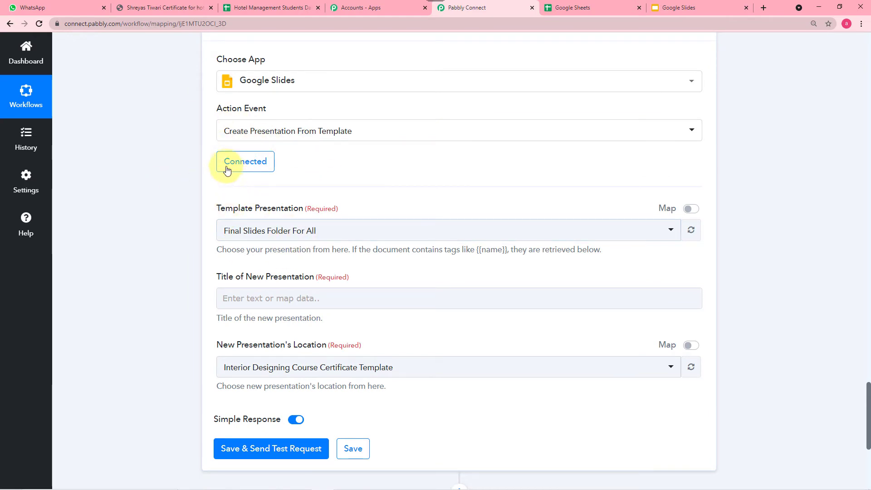
{"action": "scroll", "coordinate": [281, 183], "scroll_direction": "down", "scroll_amount": 1}
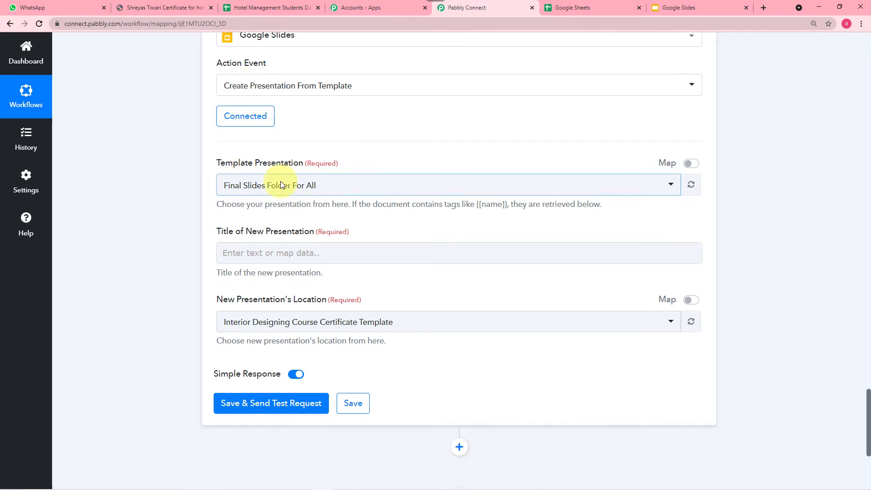
{"action": "scroll", "coordinate": [272, 179], "scroll_direction": "down", "scroll_amount": 1}
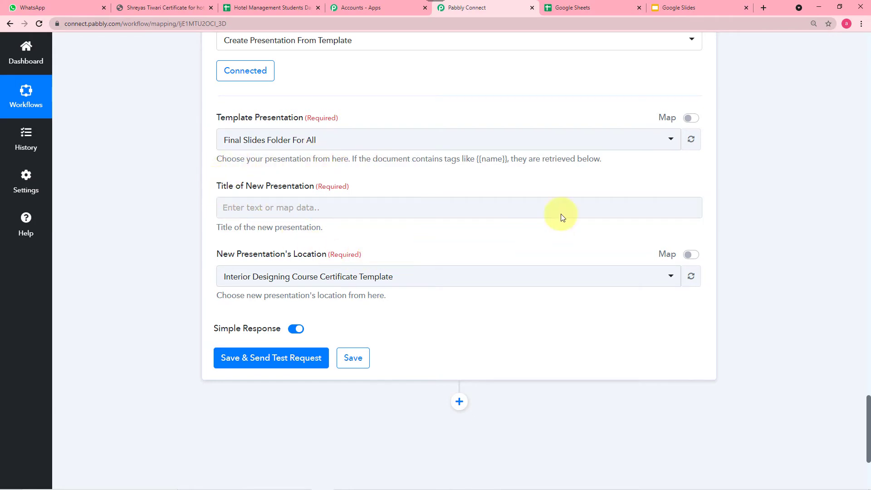
{"action": "left_click", "coordinate": [698, 9]}
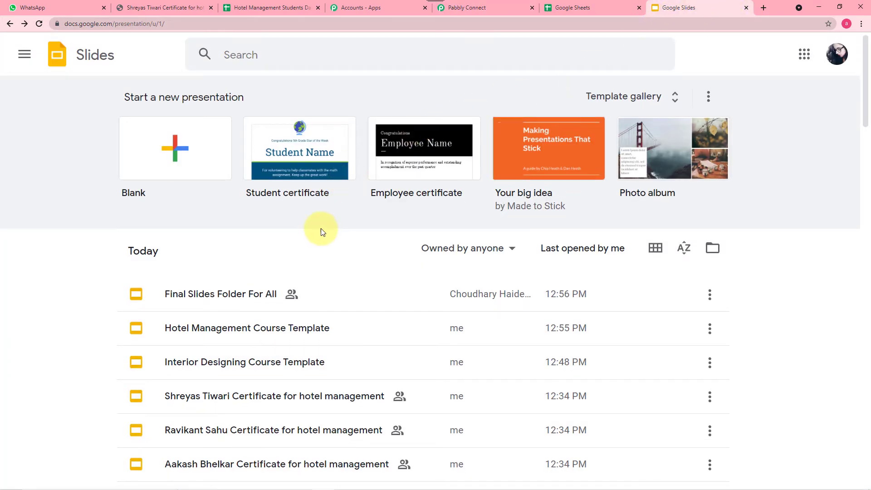
{"action": "scroll", "coordinate": [321, 228], "scroll_direction": "down", "scroll_amount": 2}
{"action": "scroll", "coordinate": [320, 231], "scroll_direction": "down", "scroll_amount": 7}
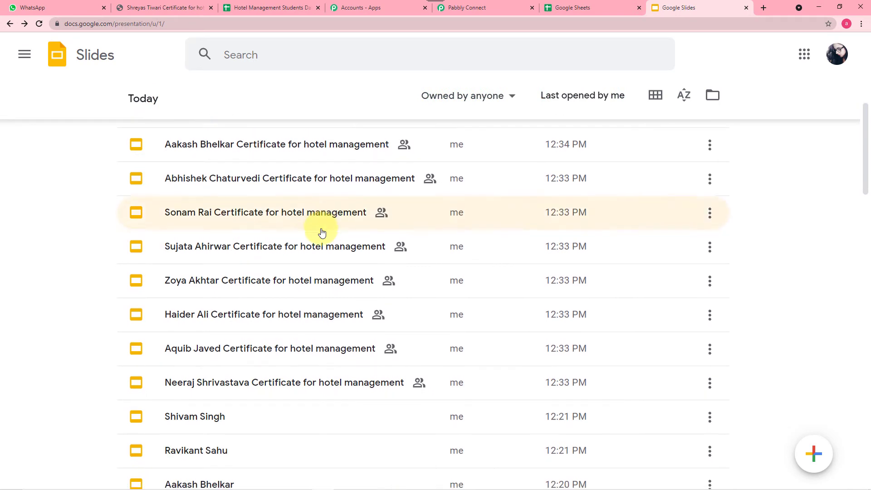
{"action": "scroll", "coordinate": [321, 233], "scroll_direction": "down", "scroll_amount": 2}
{"action": "scroll", "coordinate": [322, 232], "scroll_direction": "up", "scroll_amount": 7}
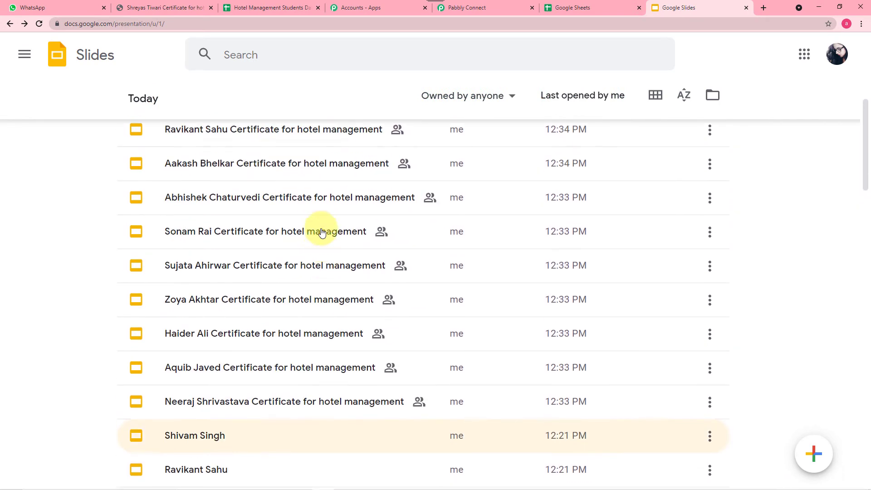
{"action": "scroll", "coordinate": [322, 232], "scroll_direction": "up", "scroll_amount": 4}
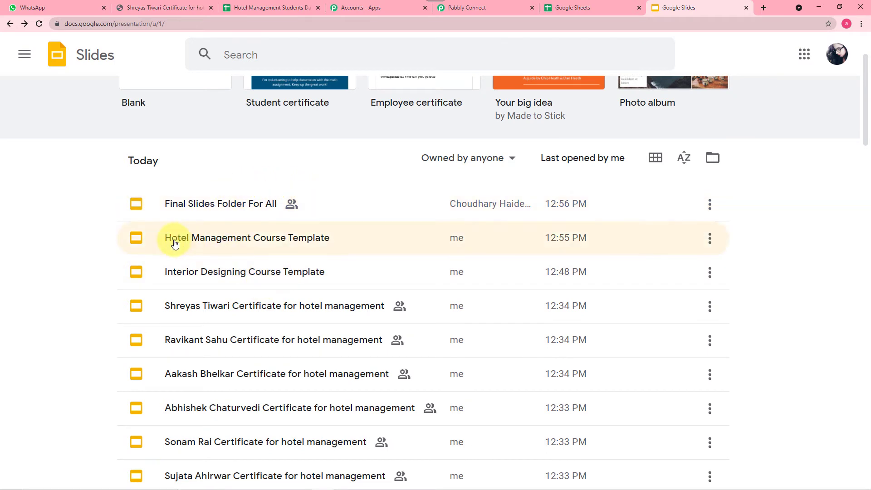
{"action": "left_click", "coordinate": [280, 240]}
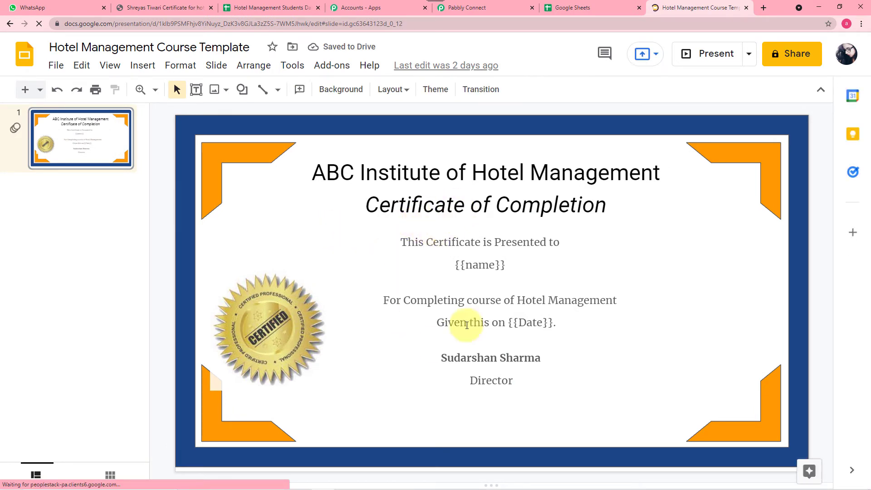
{"action": "left_click", "coordinate": [478, 10]}
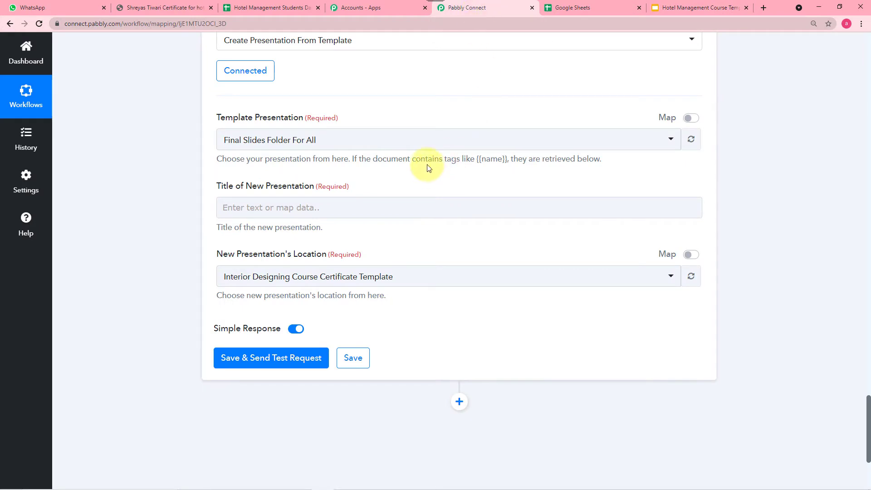
- Search the template presentations for "hote" and choose Hotel Management Course Template as the Template Presentation
{"action": "left_click", "coordinate": [426, 143]}
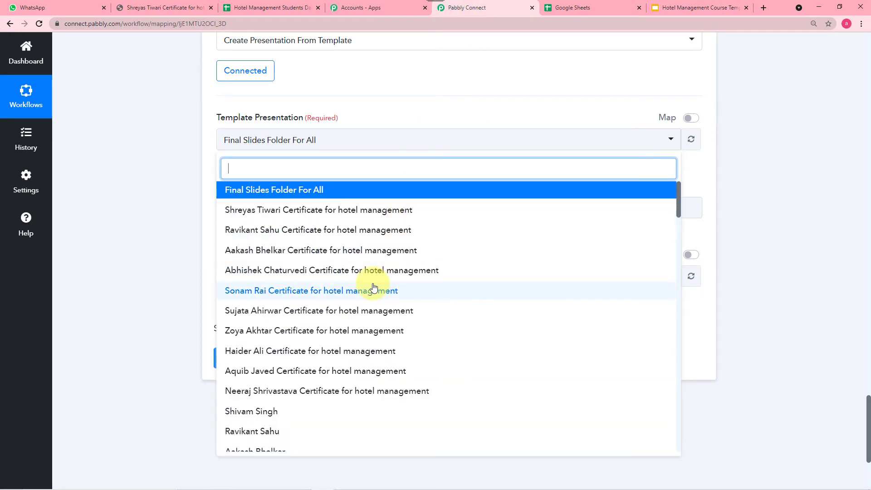
{"action": "scroll", "coordinate": [373, 286], "scroll_direction": "down", "scroll_amount": 2}
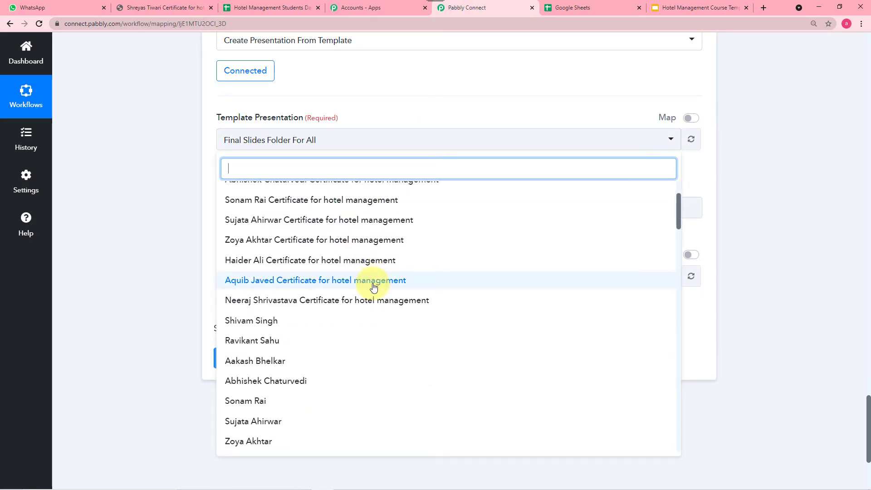
{"action": "type", "text": "h"}
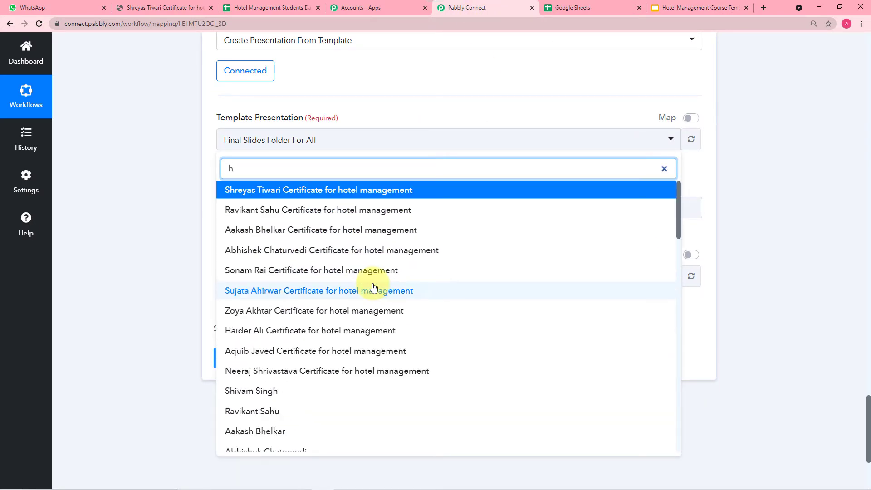
{"action": "left_click", "coordinate": [662, 13]}
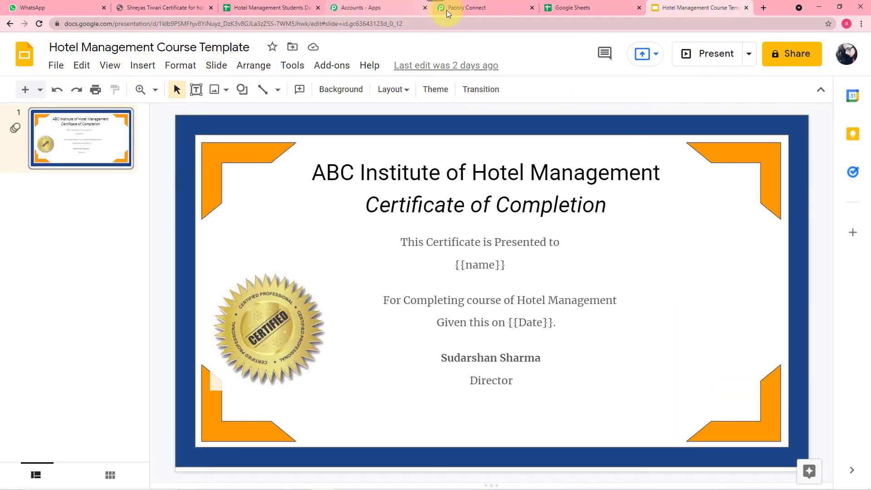
{"action": "left_click", "coordinate": [464, 10]}
{"action": "type", "text": "o"}
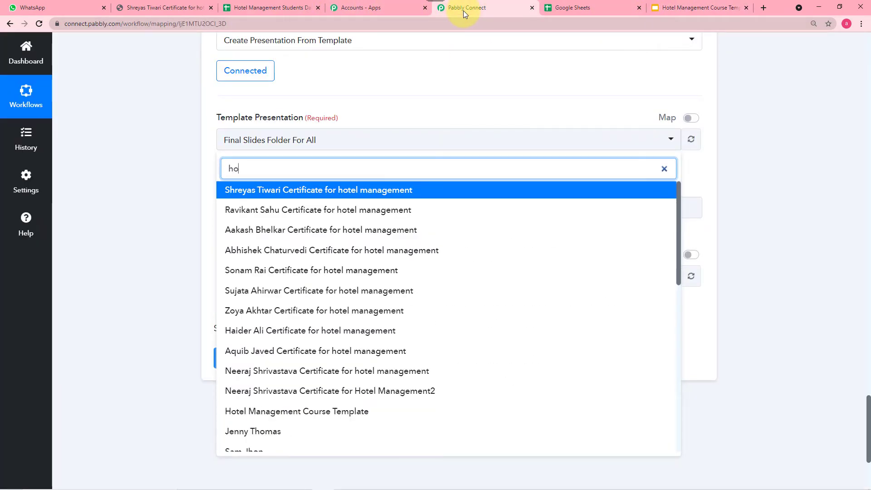
{"action": "type", "text": "te"}
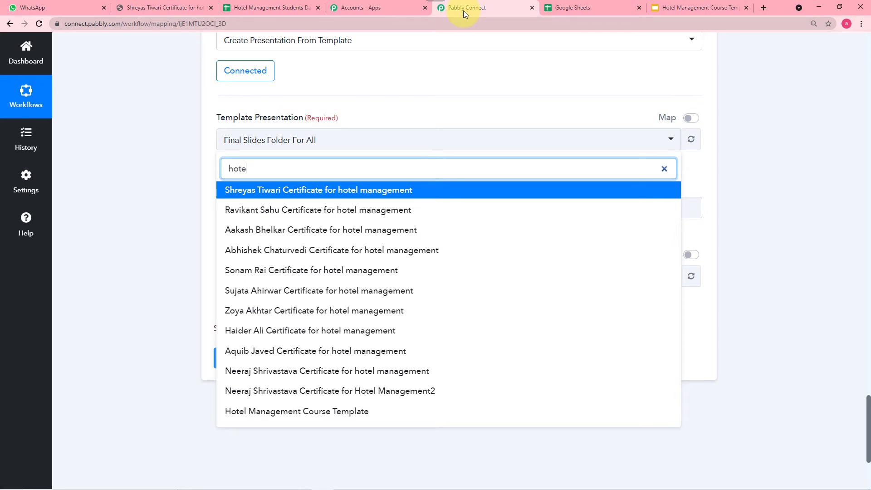
{"action": "left_click", "coordinate": [253, 412]}
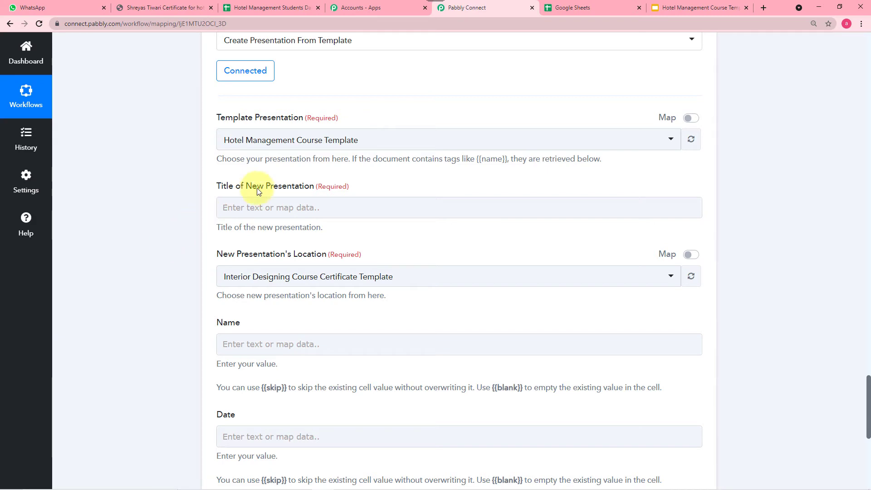
- Compose the new presentation's title from the Iterator's Name, the text "Certificate for Hotel Management" and the Iterator's RowIndex
{"action": "left_click", "coordinate": [294, 203]}
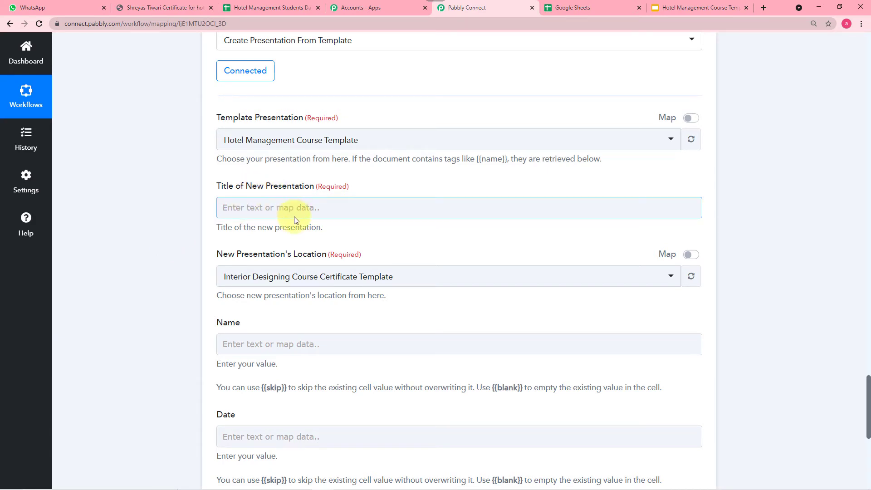
{"action": "left_click", "coordinate": [347, 207]}
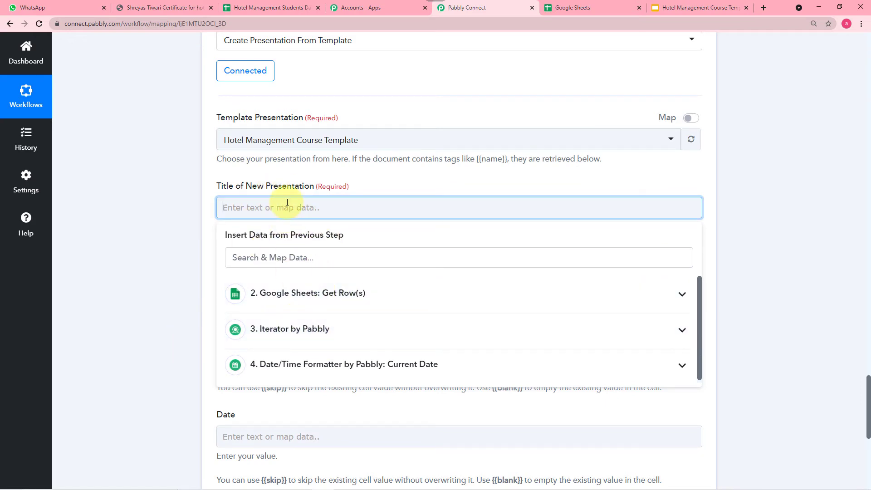
{"action": "left_click", "coordinate": [270, 336]}
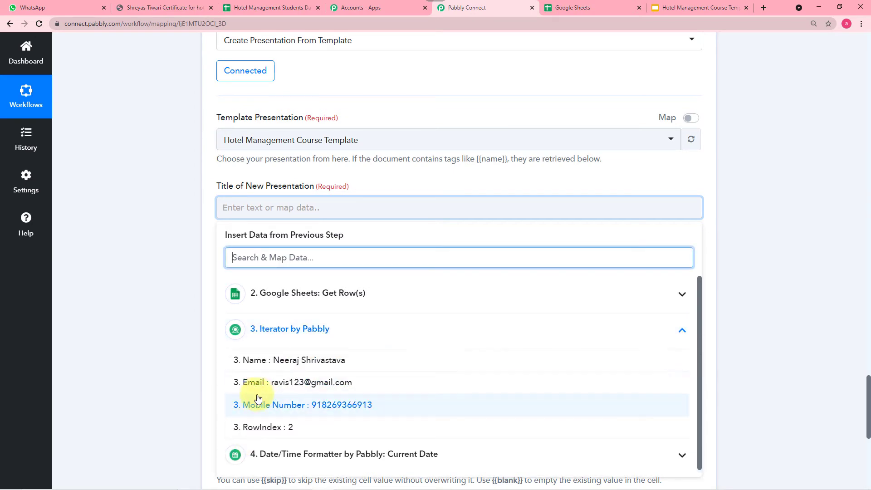
{"action": "left_click", "coordinate": [285, 361]}
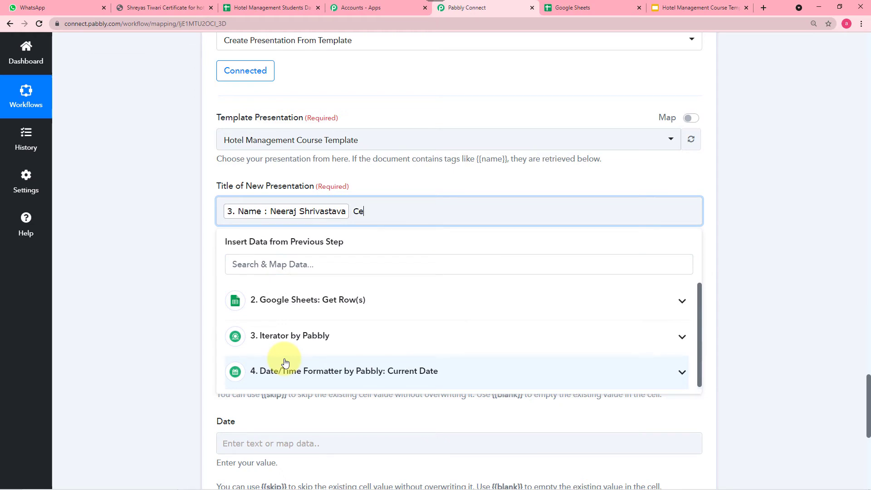
{"action": "type", "text": "Certificate for Hotel Management"}
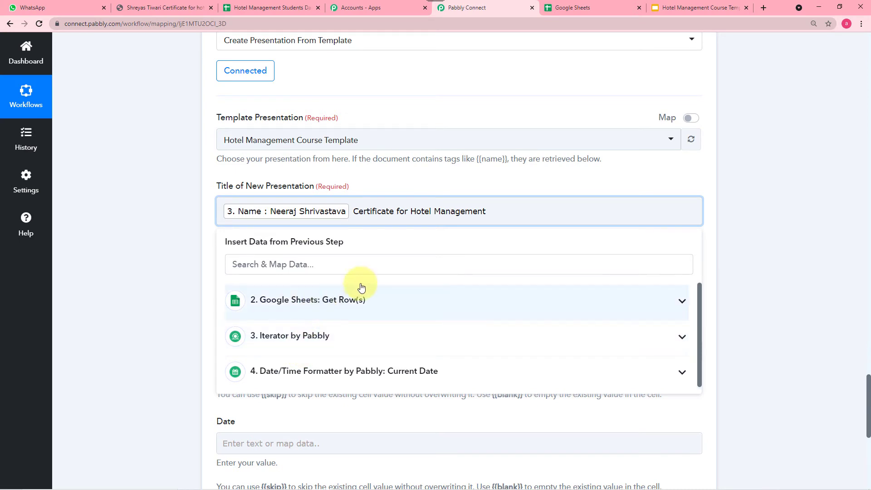
{"action": "left_click", "coordinate": [278, 342]}
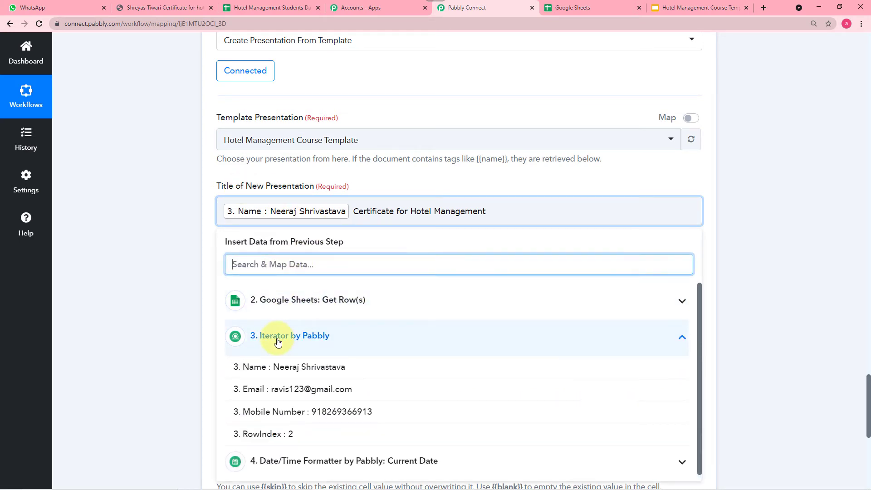
{"action": "left_click", "coordinate": [244, 438]}
{"action": "left_click", "coordinate": [173, 314]}
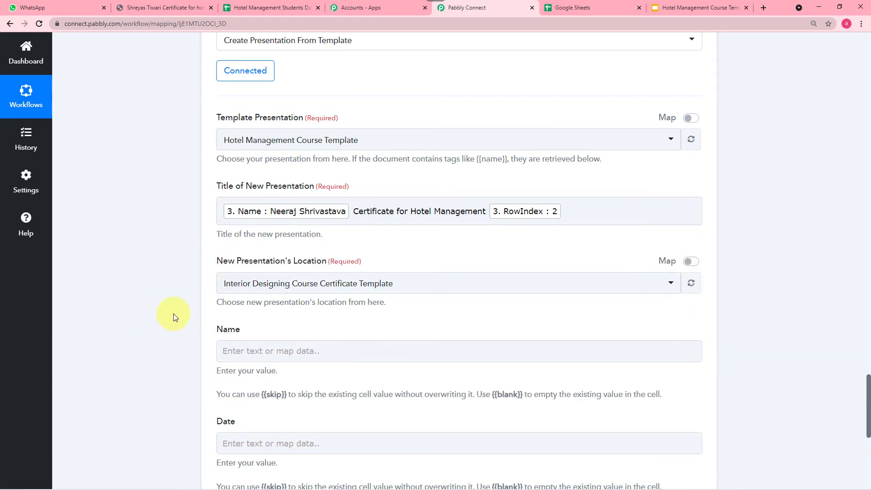
{"action": "left_click", "coordinate": [386, 223]}
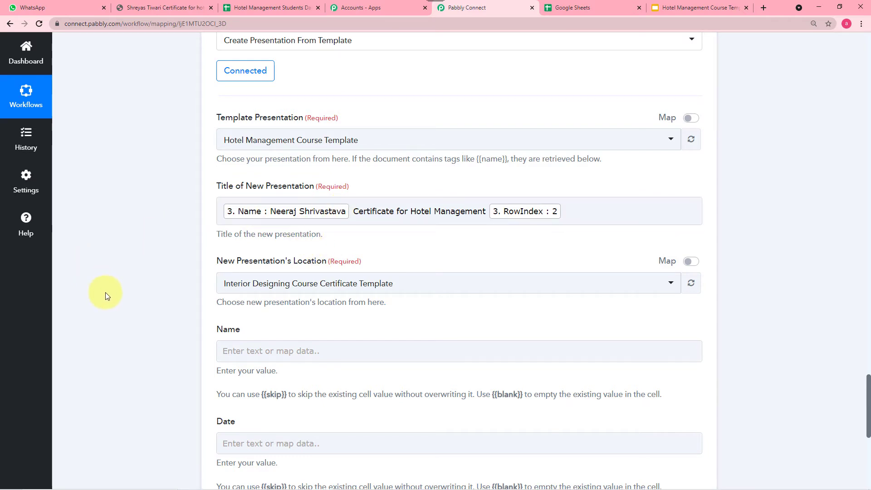
- Browse the folders in Google Drive and examine the certificate files inside the Hotel Management Certificate Template folder
{"action": "scroll", "coordinate": [91, 300], "scroll_direction": "down", "scroll_amount": 3}
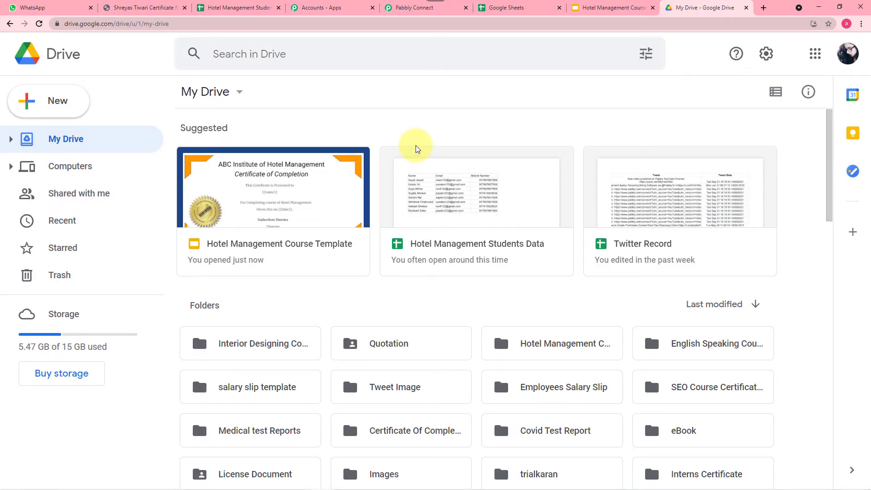
{"action": "scroll", "coordinate": [416, 148], "scroll_direction": "down", "scroll_amount": 6}
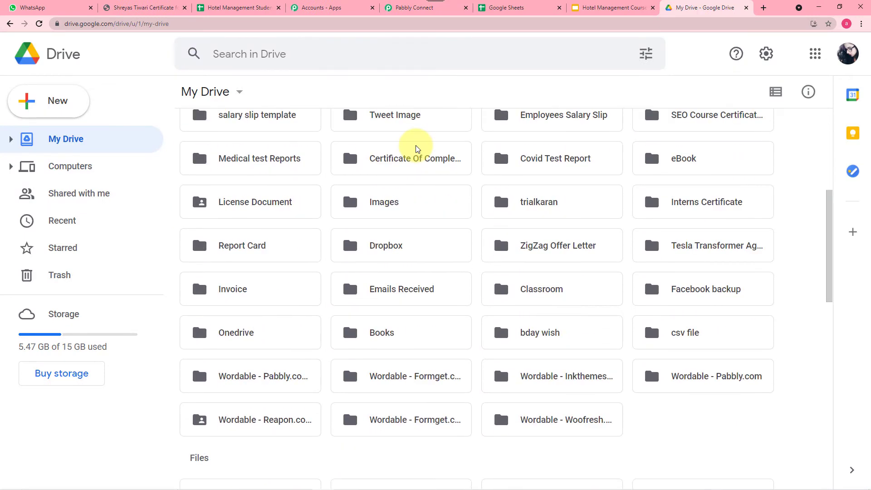
{"action": "scroll", "coordinate": [416, 148], "scroll_direction": "down", "scroll_amount": 2}
{"action": "scroll", "coordinate": [416, 148], "scroll_direction": "up", "scroll_amount": 2}
{"action": "scroll", "coordinate": [416, 148], "scroll_direction": "up", "scroll_amount": 2}
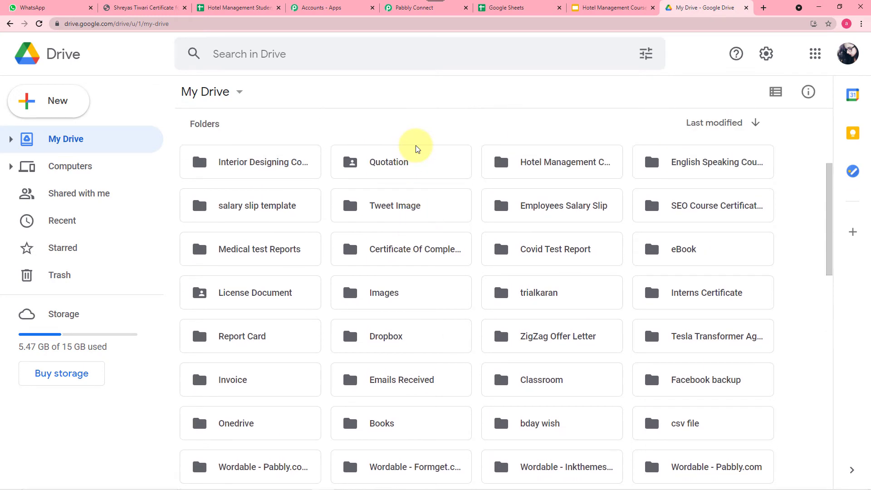
{"action": "left_click", "coordinate": [551, 163]}
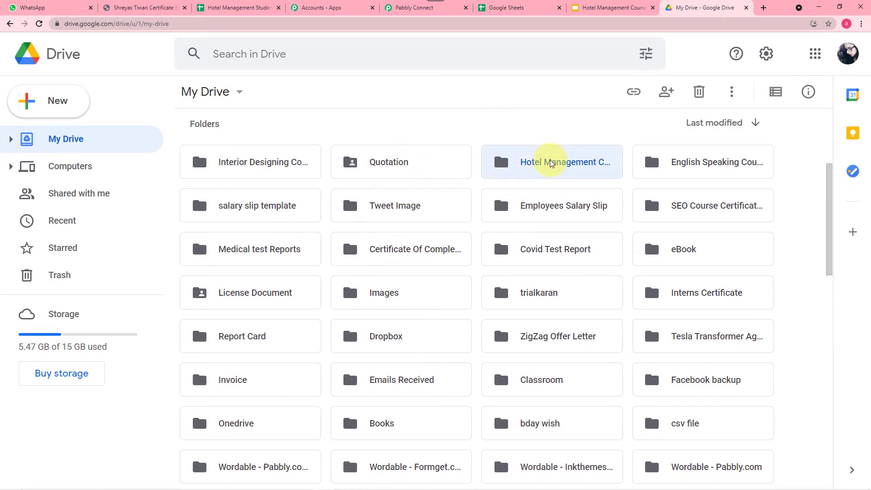
{"action": "double_click", "coordinate": [551, 163]}
{"action": "scroll", "coordinate": [477, 156], "scroll_direction": "down", "scroll_amount": 2}
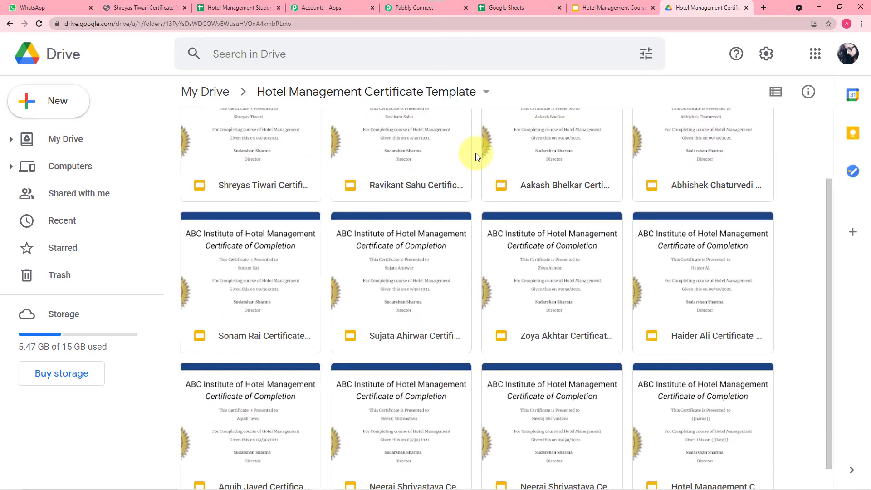
{"action": "scroll", "coordinate": [477, 157], "scroll_direction": "up", "scroll_amount": 2}
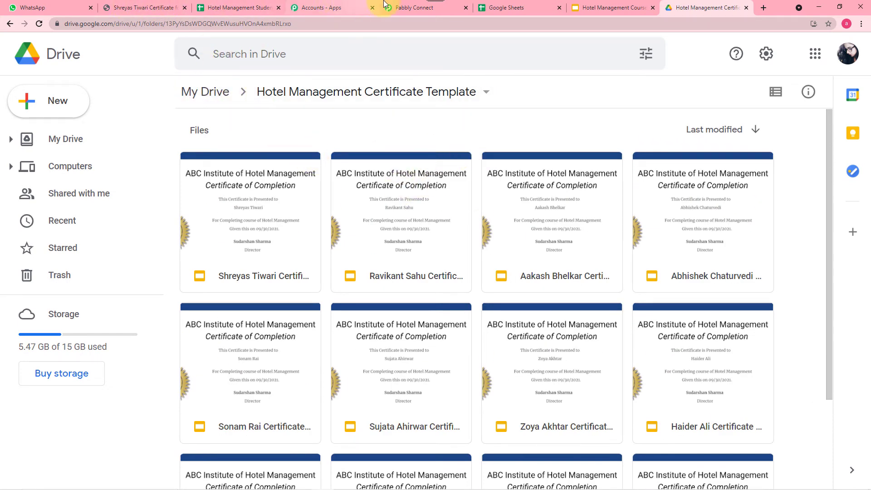
- Return to the Pabbly Connect workflow and set the New Presentation's Location to Hotel Management Certificate Template
{"action": "left_click", "coordinate": [415, 5]}
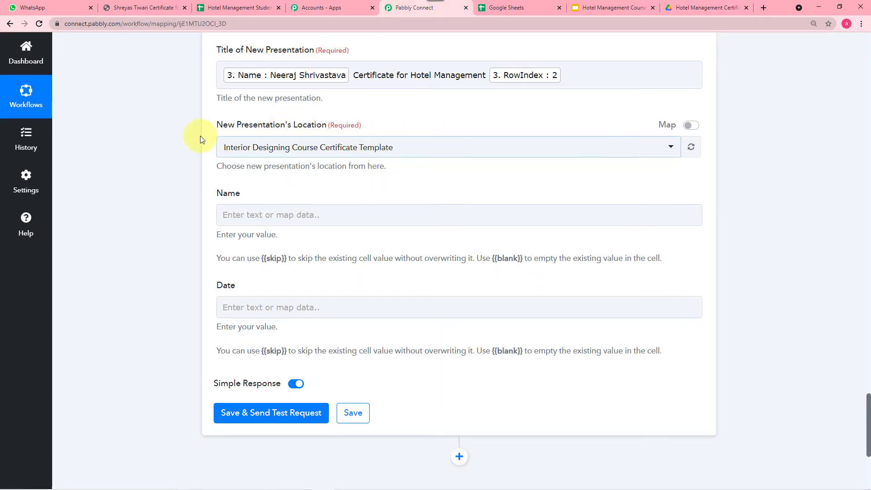
{"action": "left_click", "coordinate": [408, 145]}
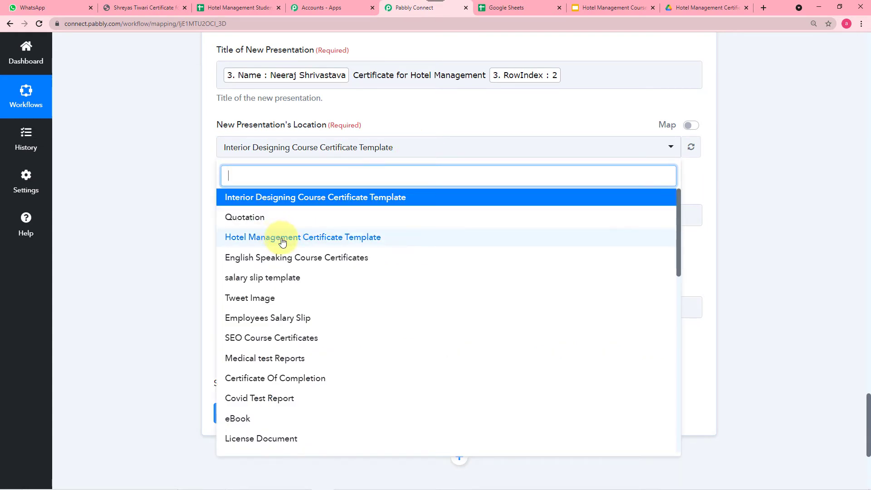
{"action": "left_click", "coordinate": [313, 238]}
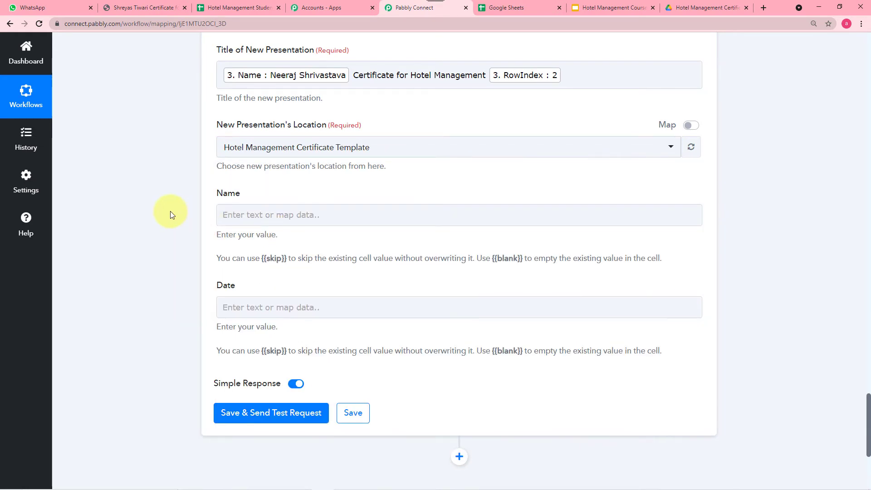
- Check the name placeholder in the Google Slides template, return to Pabbly Connect and map the Name field to the Iterator's Name
{"action": "scroll", "coordinate": [170, 210], "scroll_direction": "down", "scroll_amount": 2}
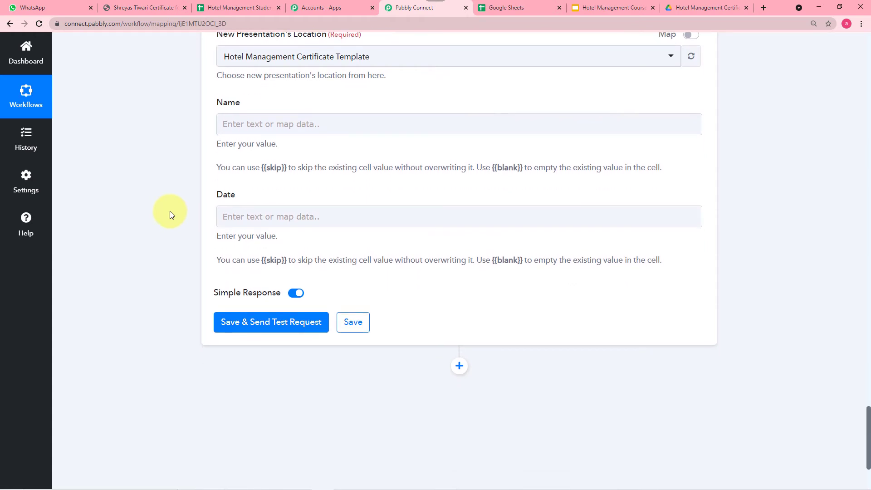
{"action": "left_click", "coordinate": [258, 125]}
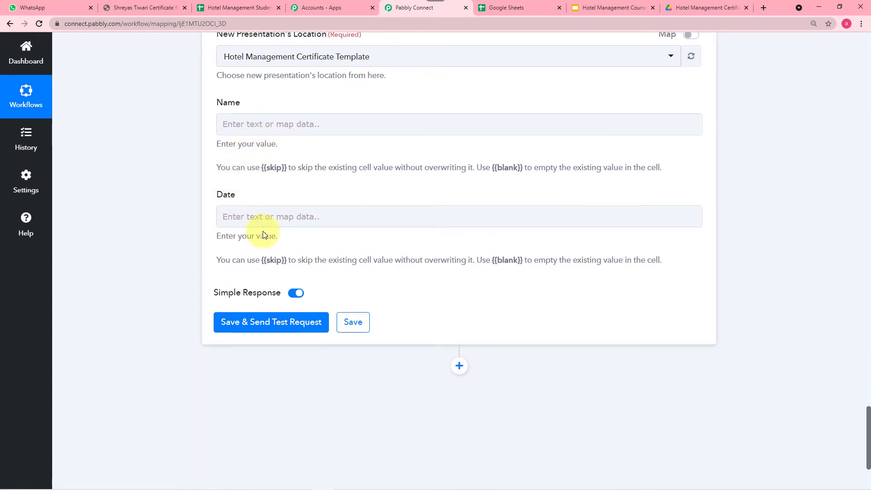
{"action": "left_click", "coordinate": [598, 6]}
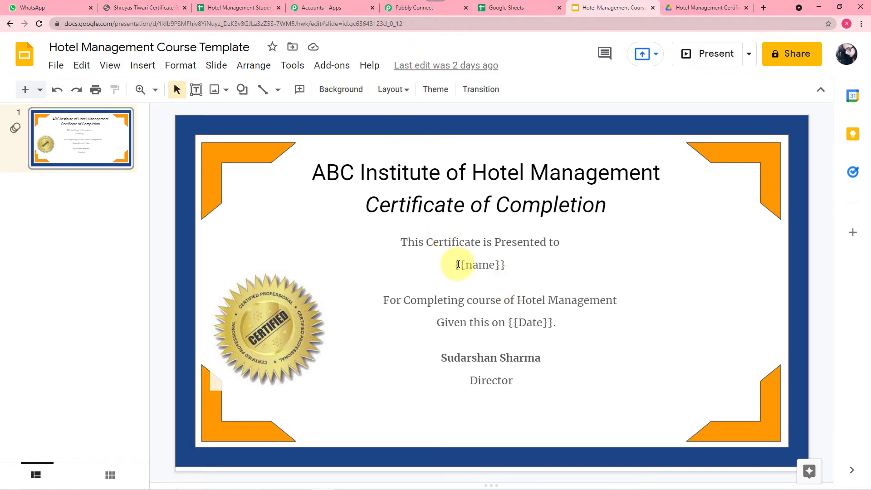
{"action": "left_click", "coordinate": [407, 8]}
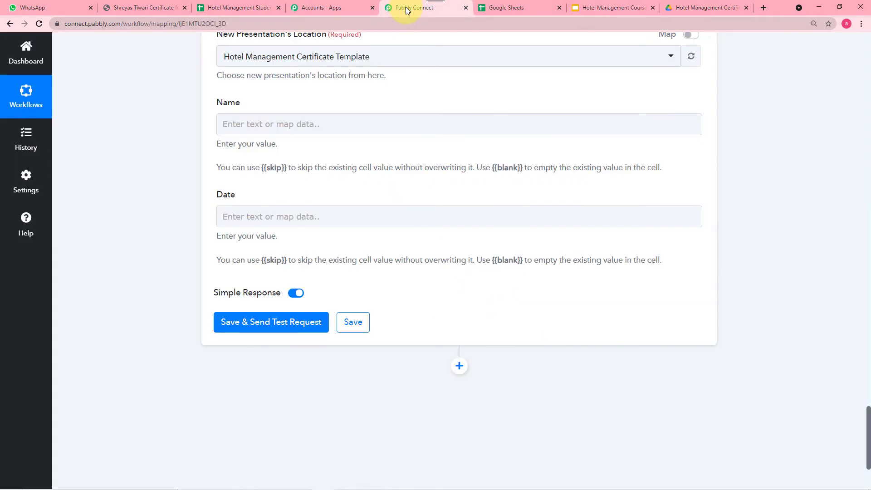
{"action": "left_click", "coordinate": [303, 118]}
{"action": "left_click", "coordinate": [292, 123]}
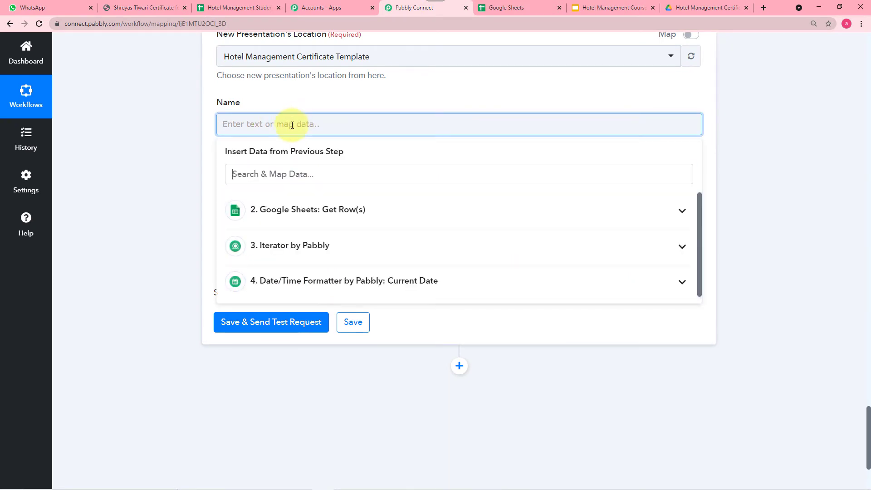
{"action": "scroll", "coordinate": [295, 136], "scroll_direction": "down", "scroll_amount": 2}
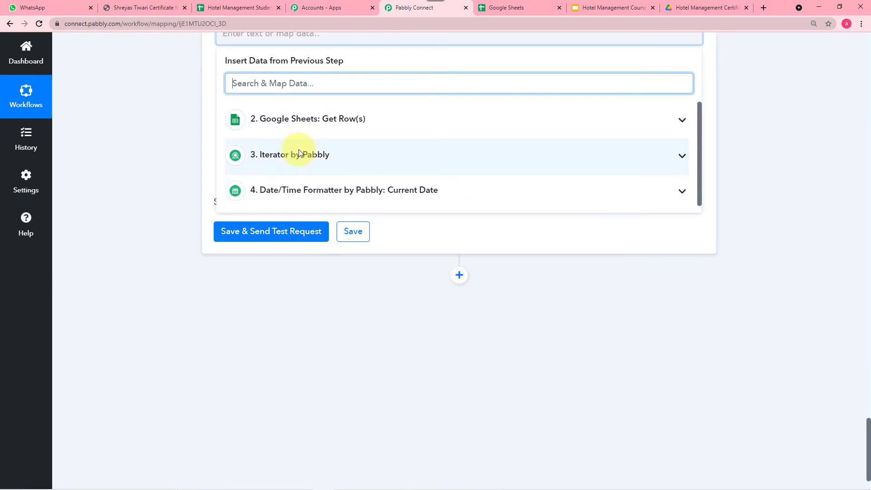
{"action": "left_click", "coordinate": [335, 157]}
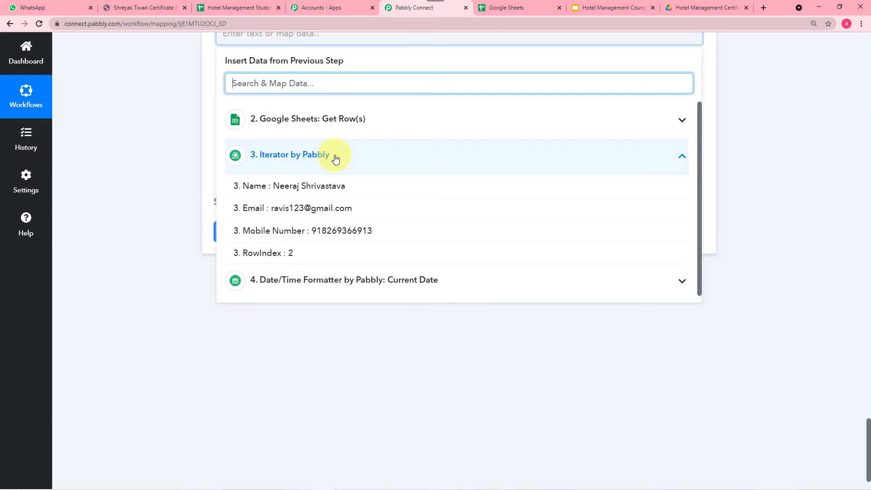
{"action": "left_click", "coordinate": [317, 184]}
{"action": "left_click", "coordinate": [181, 133]}
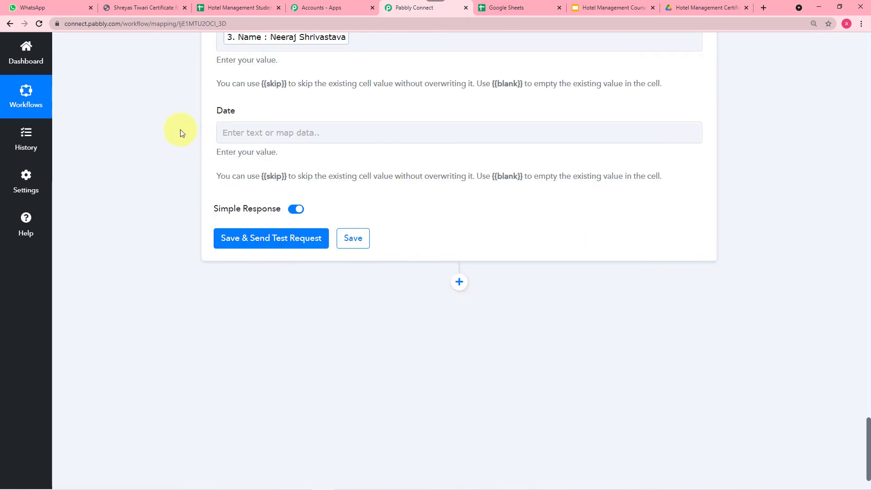
- Map the Date field to the Datetime value from the Date/Time Formatter's Current Date step
{"action": "scroll", "coordinate": [181, 133], "scroll_direction": "down", "scroll_amount": 1}
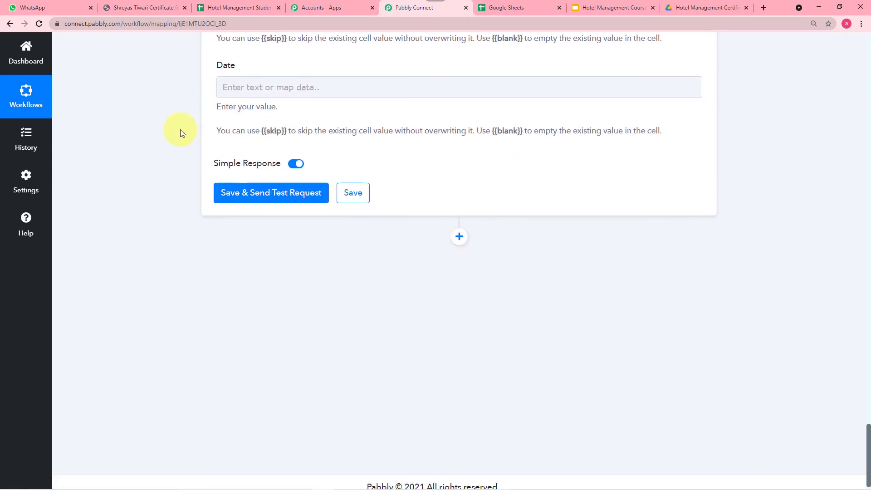
{"action": "left_click", "coordinate": [291, 89]}
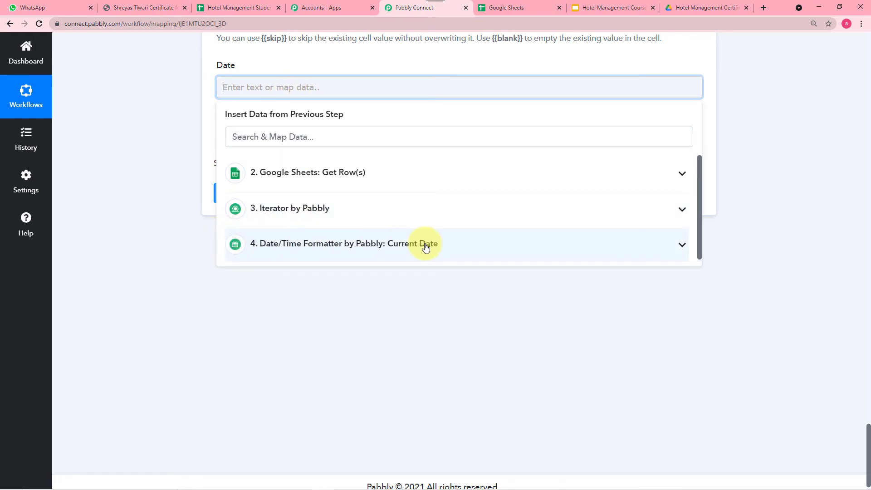
{"action": "left_click", "coordinate": [386, 246]}
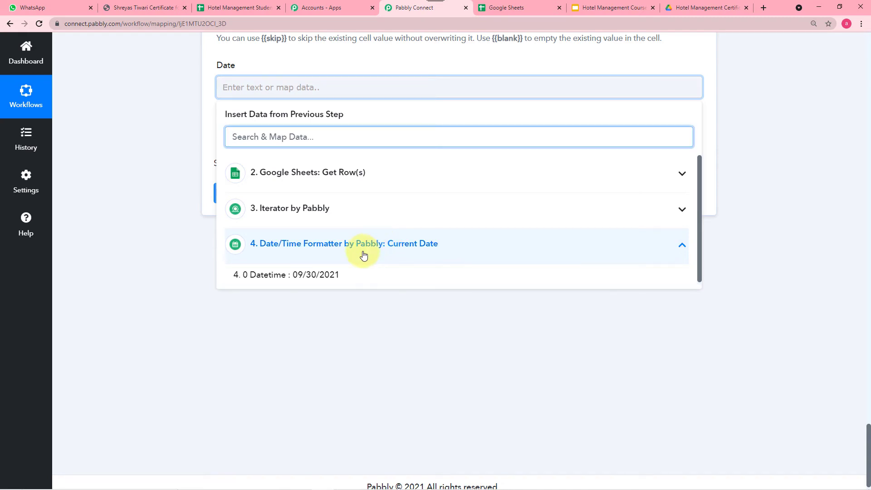
{"action": "left_click", "coordinate": [341, 274]}
{"action": "left_click", "coordinate": [179, 252]}
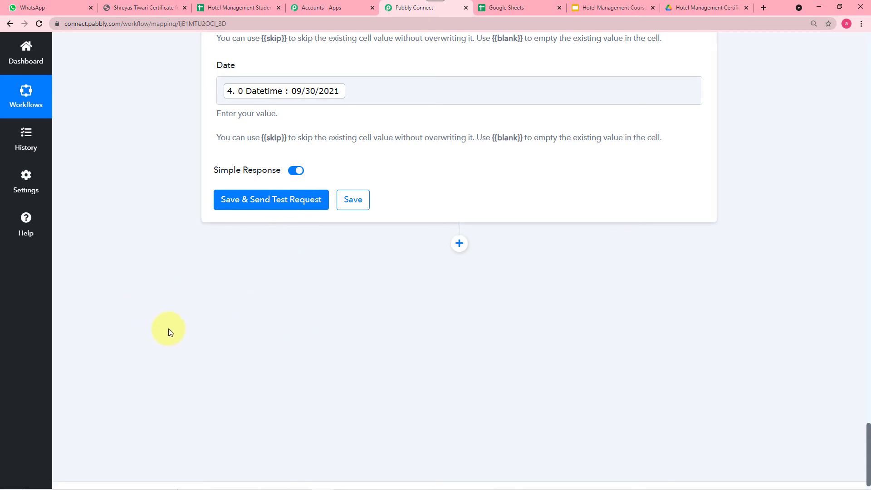
- Check the template folder in Google Drive, return to Pabbly Connect, and save the Google Slides action with a test request
{"action": "left_click", "coordinate": [693, 7]}
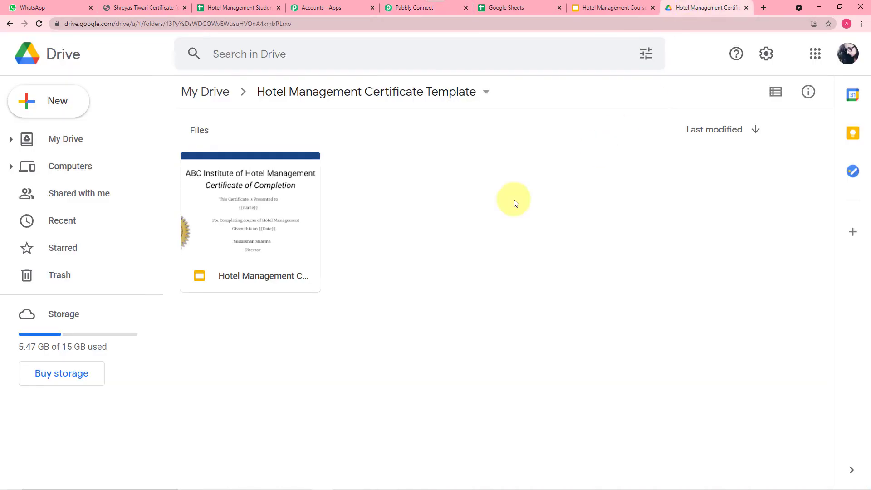
{"action": "left_click", "coordinate": [421, 7]}
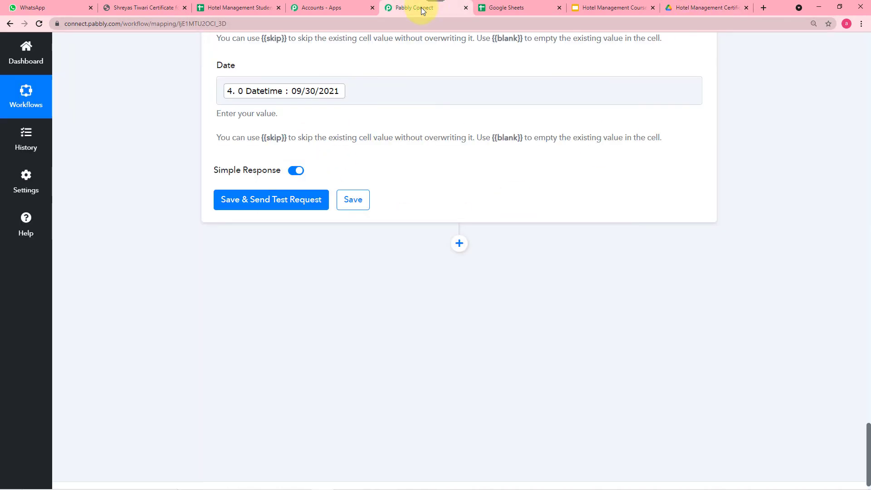
{"action": "left_click", "coordinate": [259, 200]}
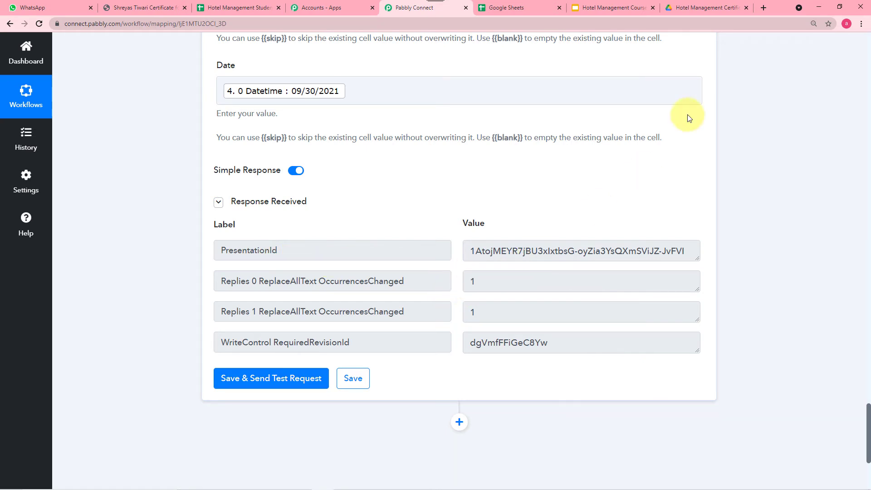
- Compare the generated certificate in the Google Drive folder with the mapped presentation title and open it in Google Slides
{"action": "left_click", "coordinate": [693, 10]}
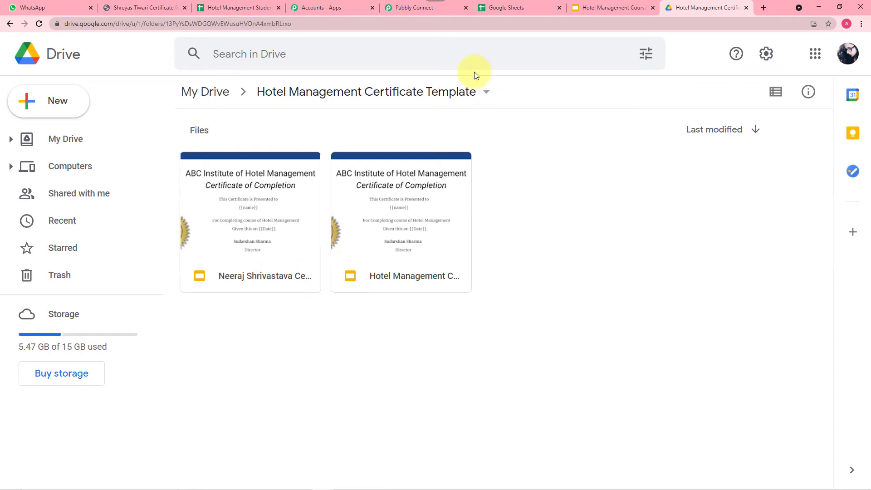
{"action": "left_click", "coordinate": [428, 5]}
{"action": "scroll", "coordinate": [328, 211], "scroll_direction": "up", "scroll_amount": 6}
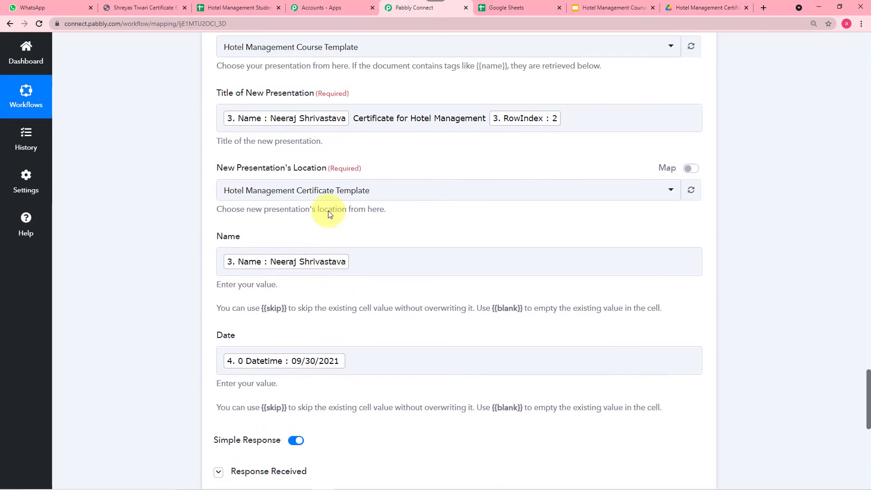
{"action": "left_click", "coordinate": [336, 124]}
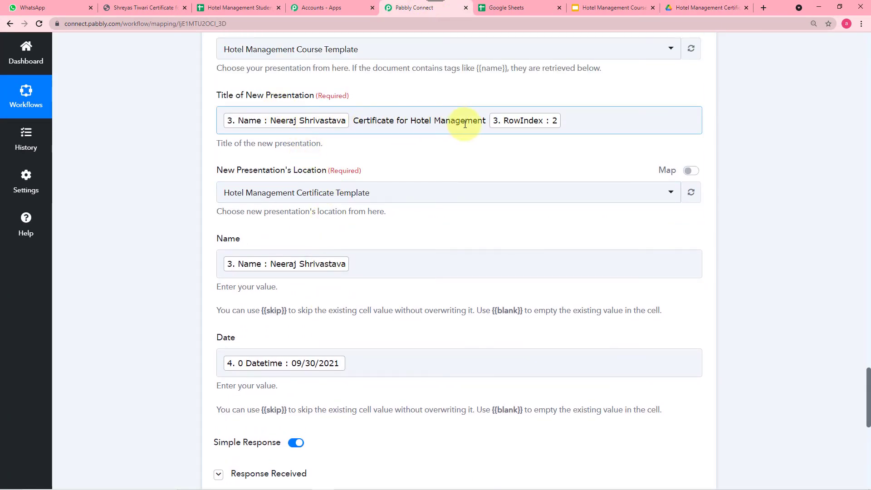
{"action": "left_click", "coordinate": [682, 8]}
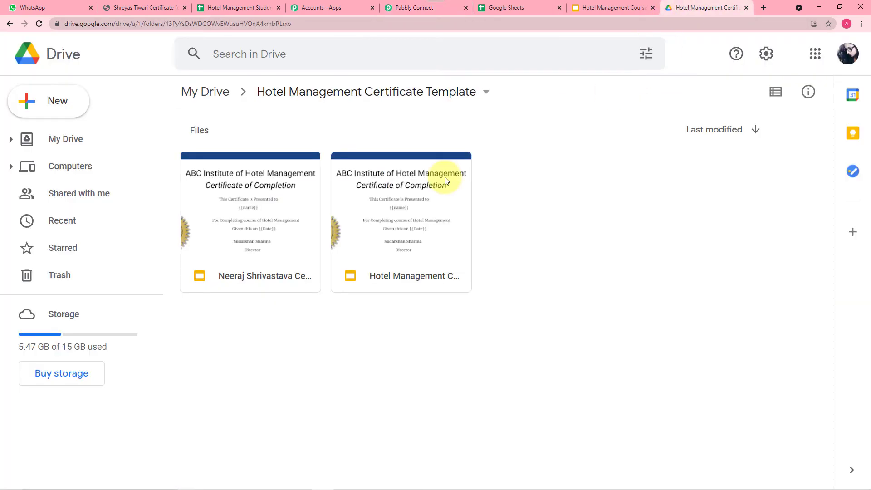
{"action": "double_click", "coordinate": [235, 263]}
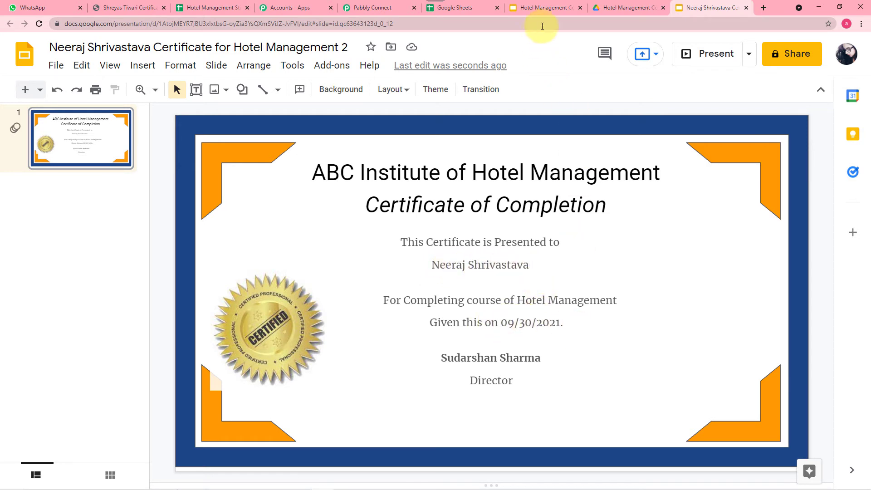
- Return to the Pabbly Connect workflow and review the Google Slides response and the overview slide of integration steps
{"action": "left_click", "coordinate": [376, 8]}
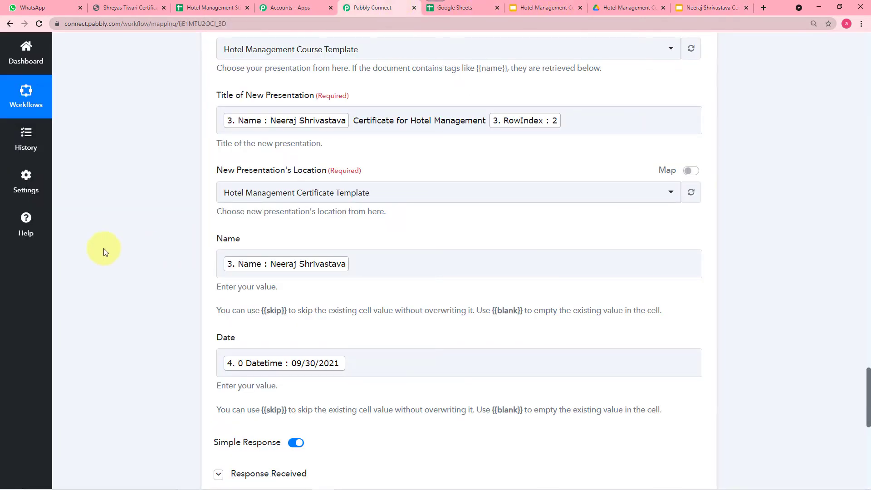
{"action": "scroll", "coordinate": [148, 269], "scroll_direction": "down", "scroll_amount": 4}
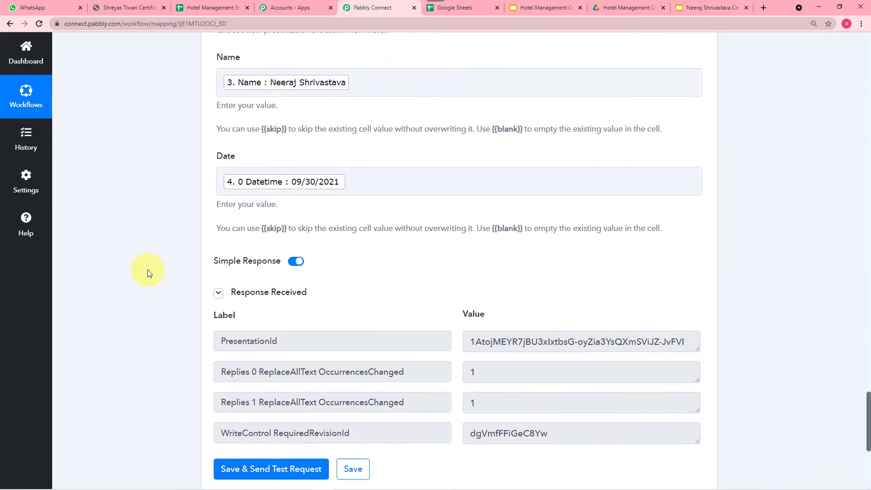
{"action": "scroll", "coordinate": [147, 269], "scroll_direction": "down", "scroll_amount": 4}
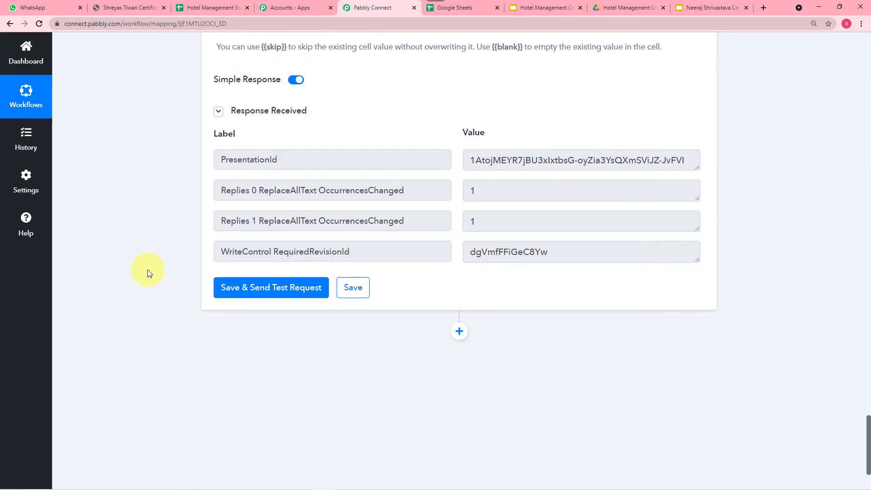
{"action": "key", "text": "alt+Tab"}
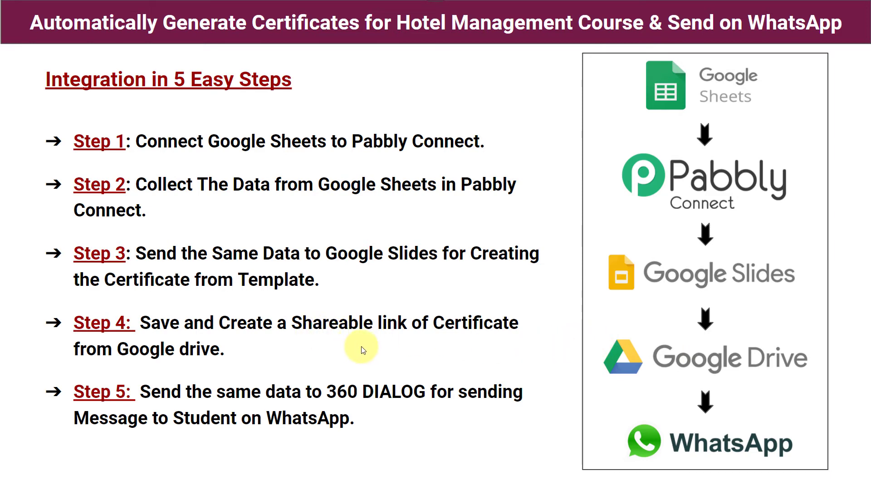
{"action": "key", "text": "alt+Tab"}
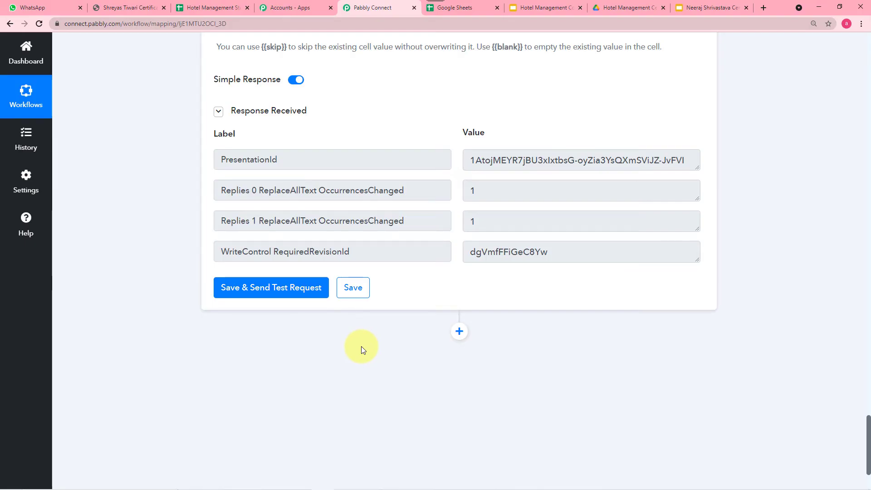
- Add a Google Drive action after the Google Slides step with the action event Share a File With Anyone
{"action": "left_click", "coordinate": [459, 332]}
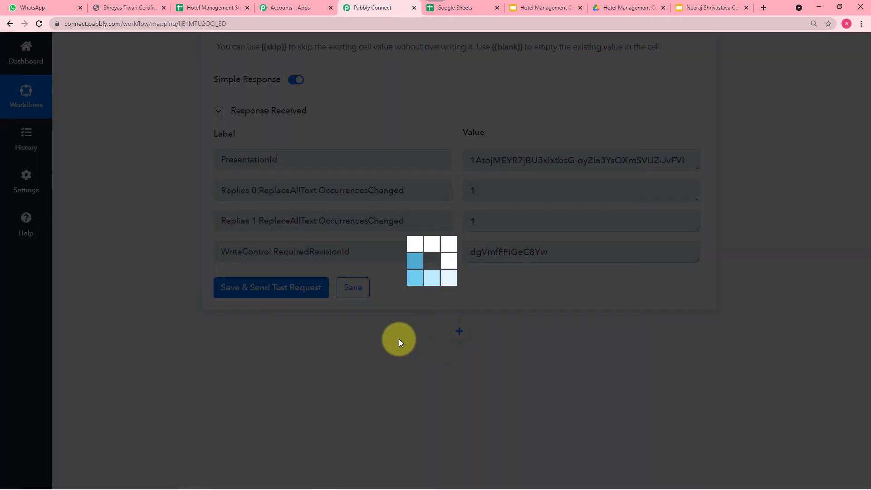
{"action": "scroll", "coordinate": [361, 323], "scroll_direction": "down", "scroll_amount": 3}
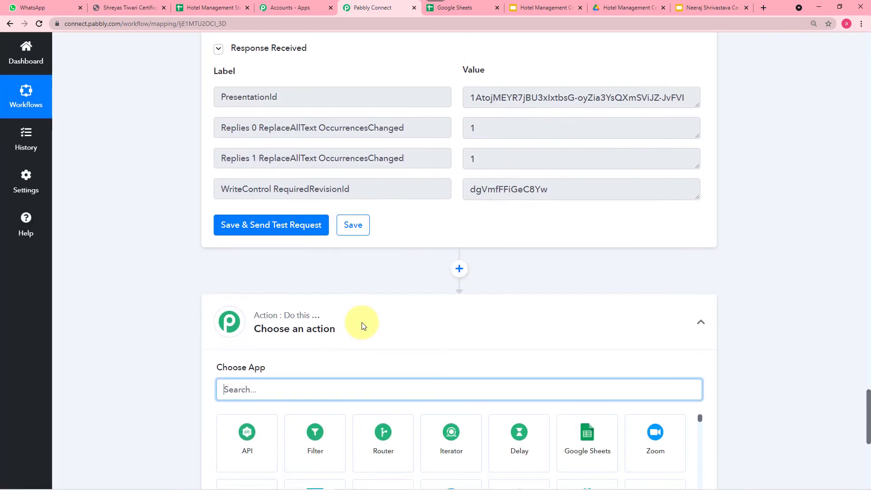
{"action": "scroll", "coordinate": [276, 299], "scroll_direction": "down", "scroll_amount": 1}
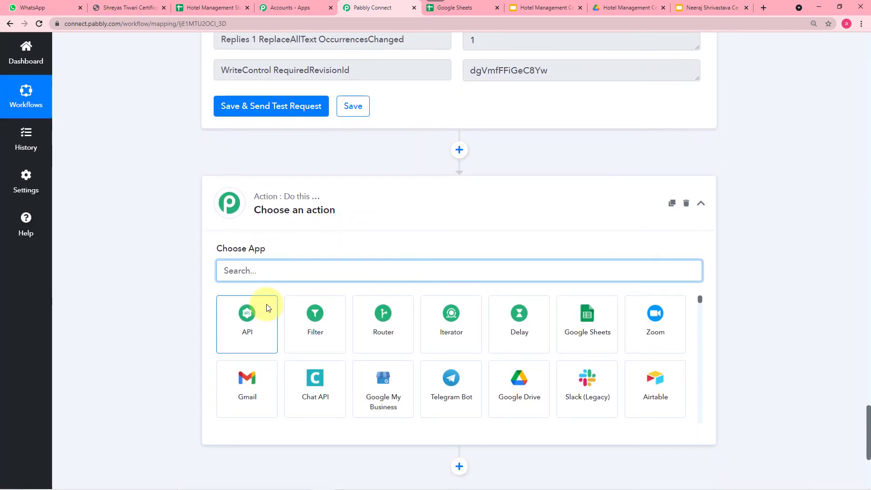
{"action": "left_click", "coordinate": [513, 376]}
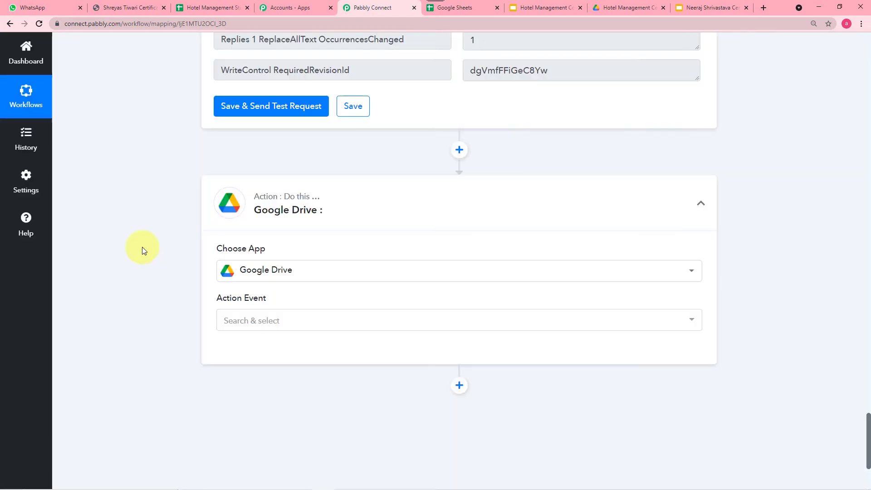
{"action": "left_click", "coordinate": [266, 321]}
{"action": "scroll", "coordinate": [297, 243], "scroll_direction": "down", "scroll_amount": 4}
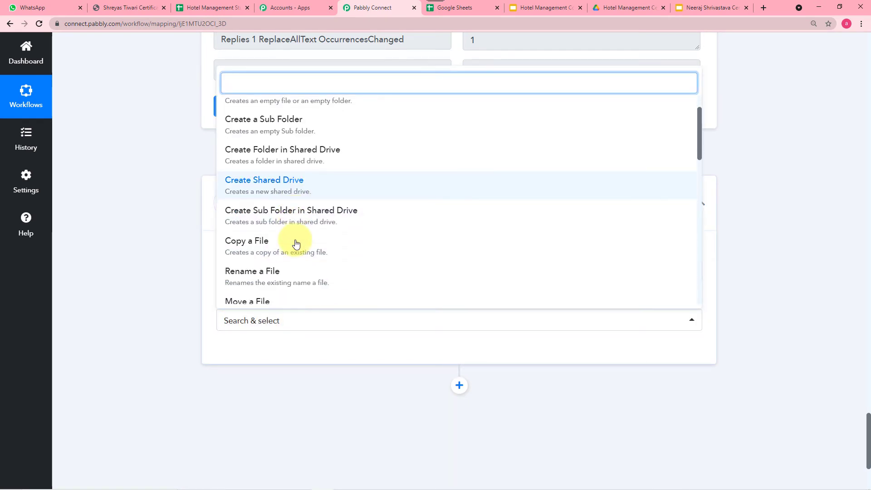
{"action": "scroll", "coordinate": [292, 243], "scroll_direction": "down", "scroll_amount": 1}
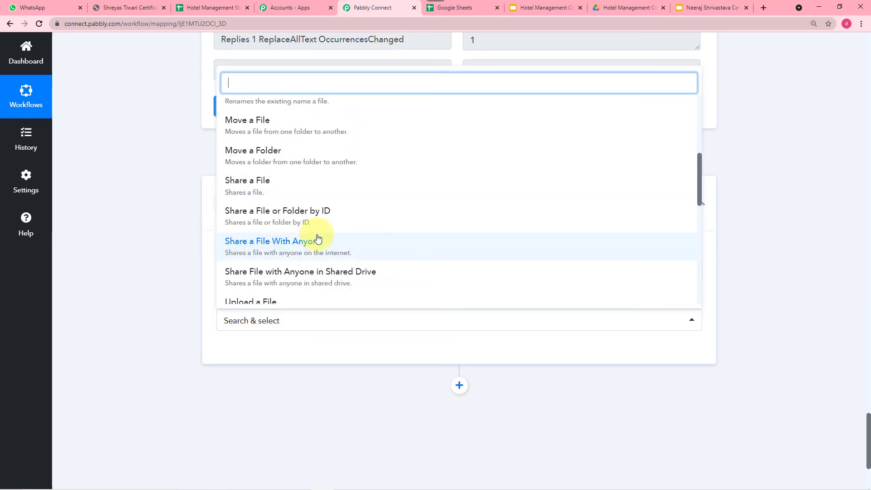
{"action": "left_click", "coordinate": [293, 244]}
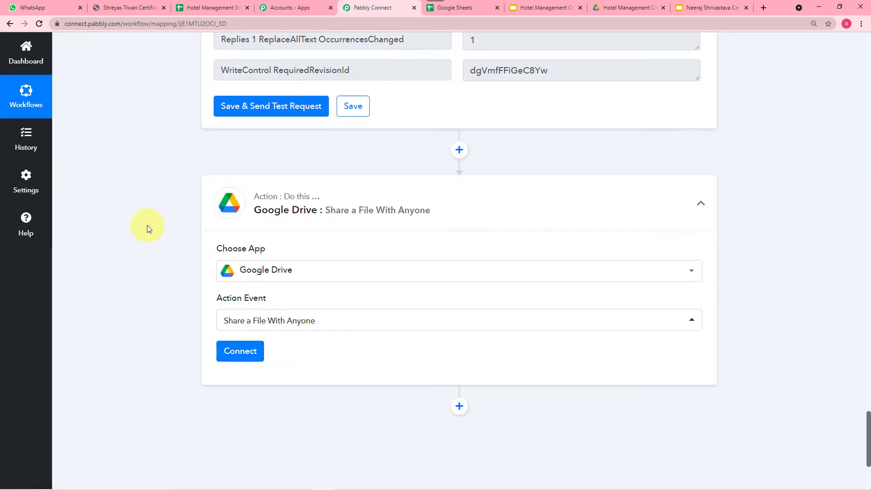
- Connect Google Drive through a new connection, choosing the Google account that holds the certificates and granting Pabbly Connect access
{"action": "scroll", "coordinate": [140, 283], "scroll_direction": "down", "scroll_amount": 2}
{"action": "left_click", "coordinate": [237, 266]}
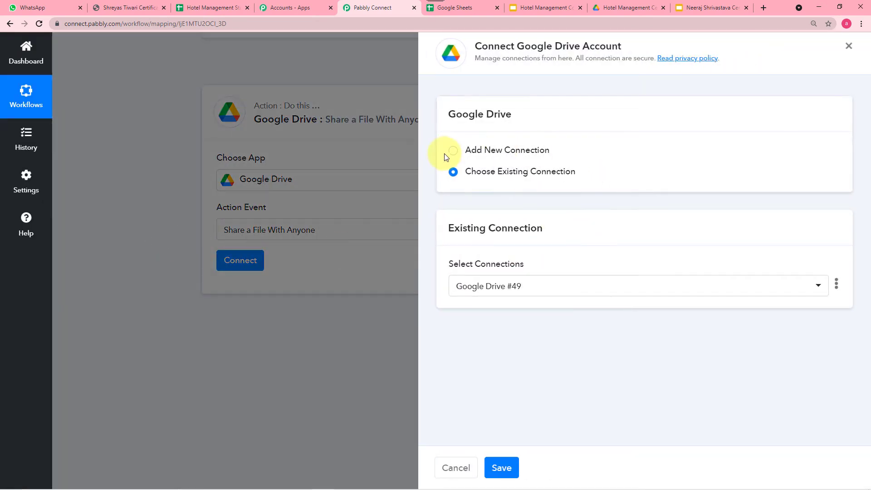
{"action": "left_click", "coordinate": [453, 156]}
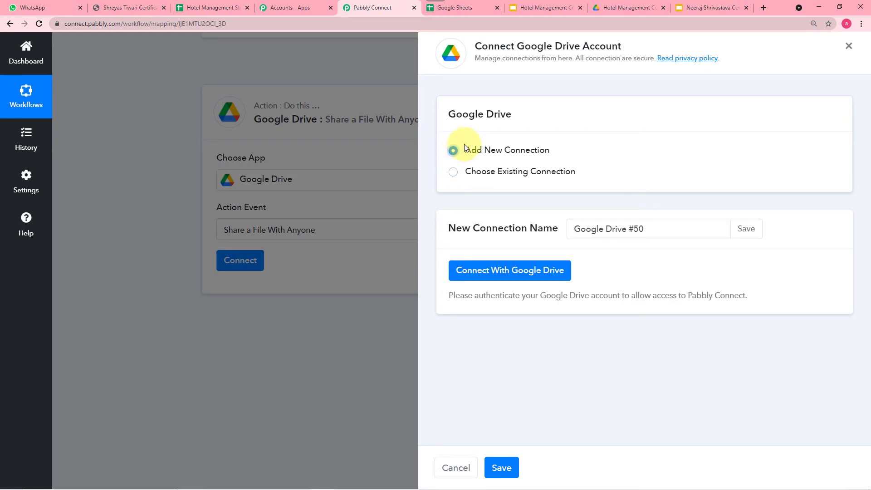
{"action": "left_click", "coordinate": [474, 272]}
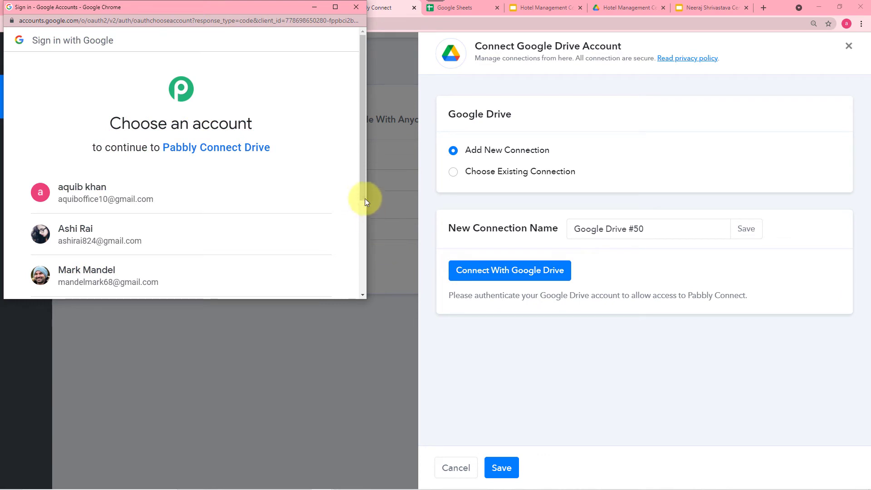
{"action": "left_click_drag", "start_coordinate": [363, 192], "coordinate": [363, 252]}
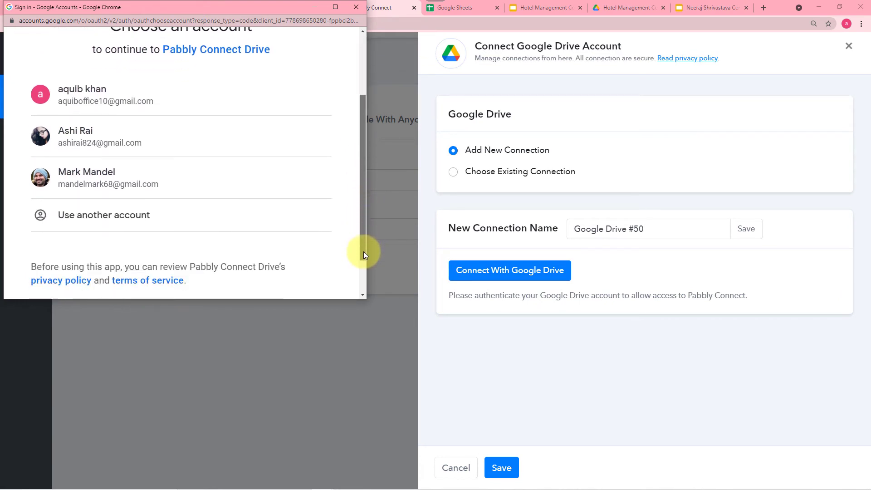
{"action": "left_click", "coordinate": [158, 141]}
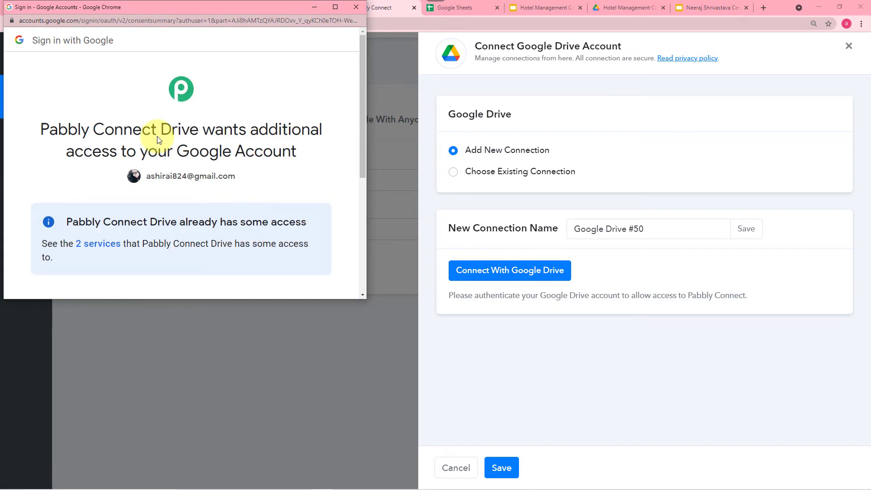
{"action": "scroll", "coordinate": [159, 139], "scroll_direction": "down", "scroll_amount": 5}
{"action": "left_click", "coordinate": [239, 206]}
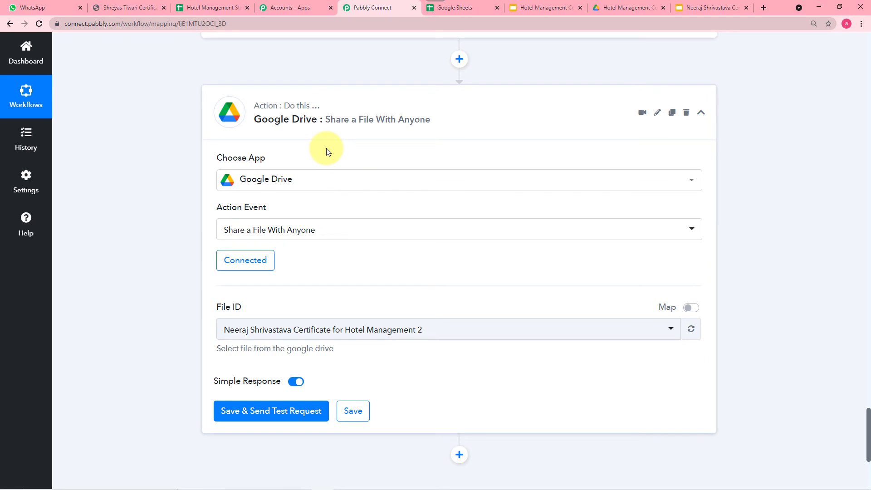
- Examine the Google Drive action's File ID field and the PresentationId and field mappings of the preceding Google Slides action
{"action": "scroll", "coordinate": [330, 215], "scroll_direction": "down", "scroll_amount": 1}
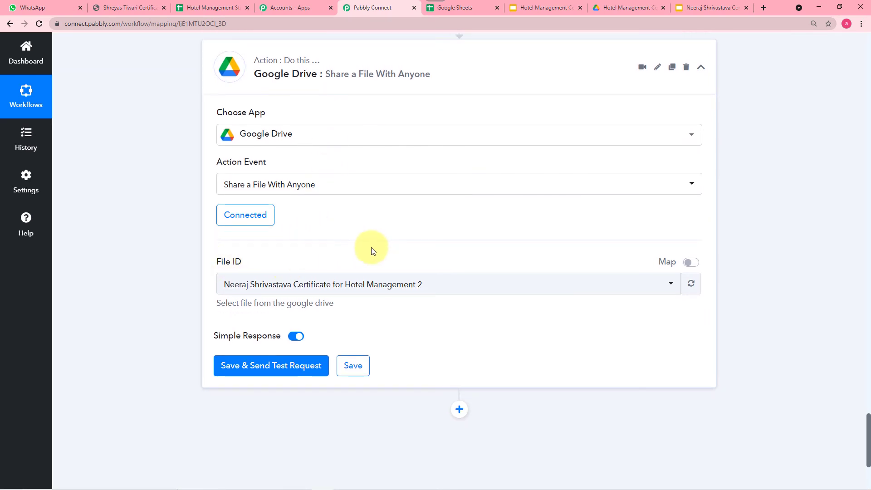
{"action": "scroll", "coordinate": [436, 244], "scroll_direction": "up", "scroll_amount": 5}
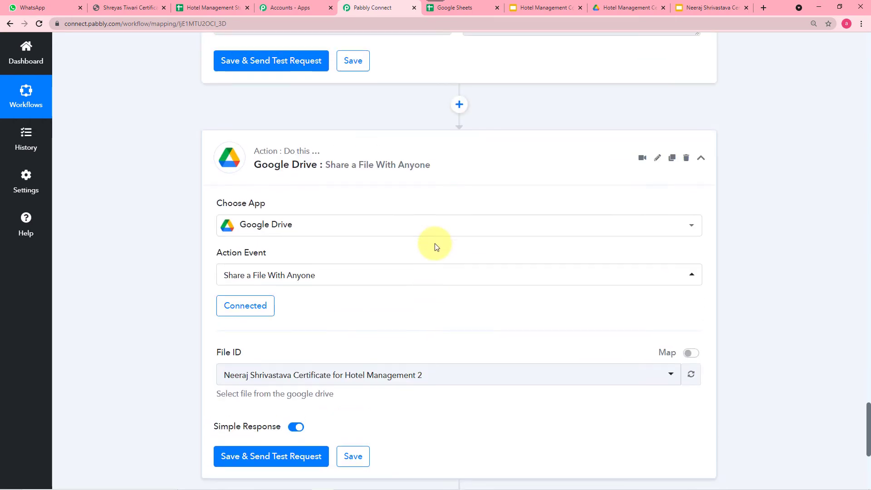
{"action": "scroll", "coordinate": [435, 243], "scroll_direction": "up", "scroll_amount": 2}
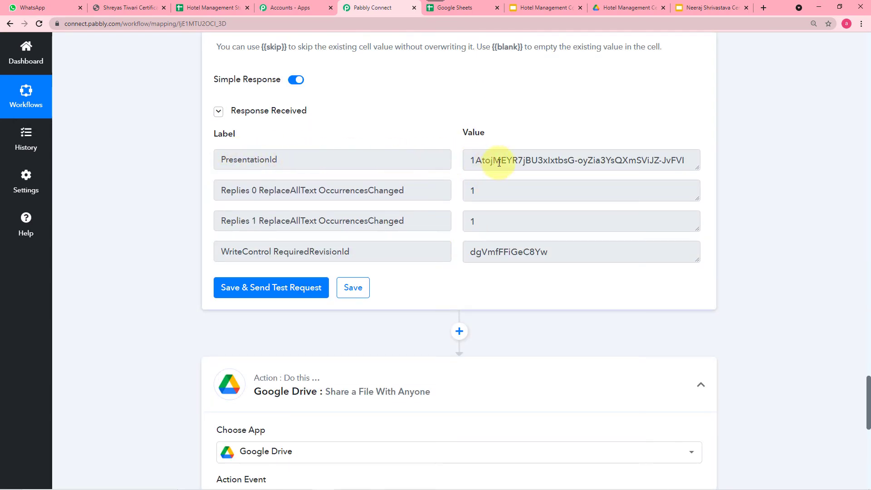
{"action": "scroll", "coordinate": [499, 163], "scroll_direction": "up", "scroll_amount": 4}
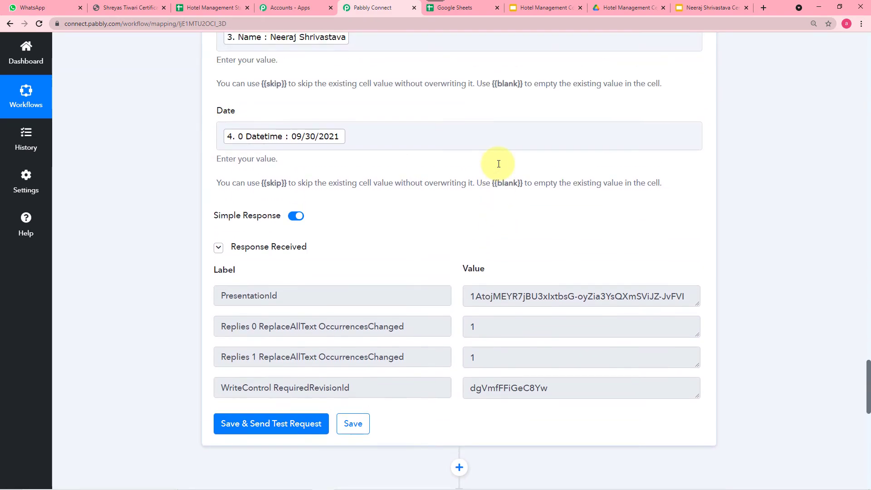
{"action": "scroll", "coordinate": [498, 167], "scroll_direction": "up", "scroll_amount": 1}
{"action": "scroll", "coordinate": [156, 117], "scroll_direction": "up", "scroll_amount": 5}
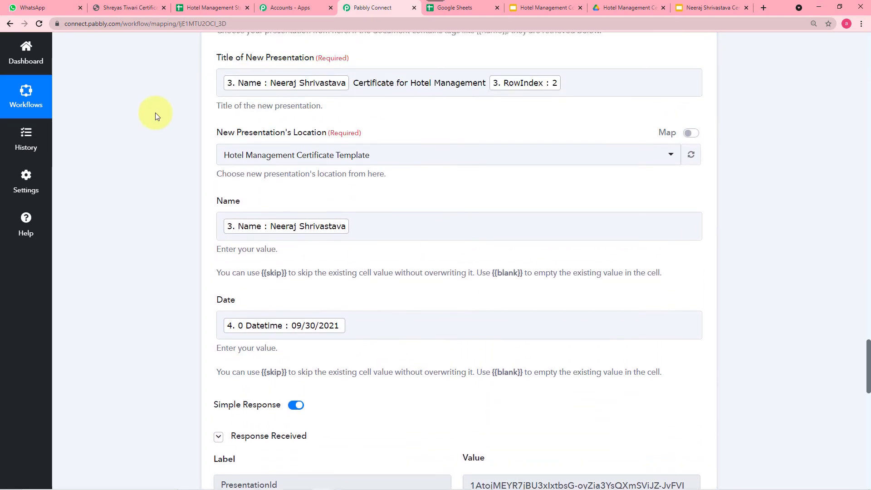
- Map the Google Drive action's File ID to the PresentationId from the Google Slides: Create Presentation From Template step
{"action": "scroll", "coordinate": [156, 116], "scroll_direction": "down", "scroll_amount": 8}
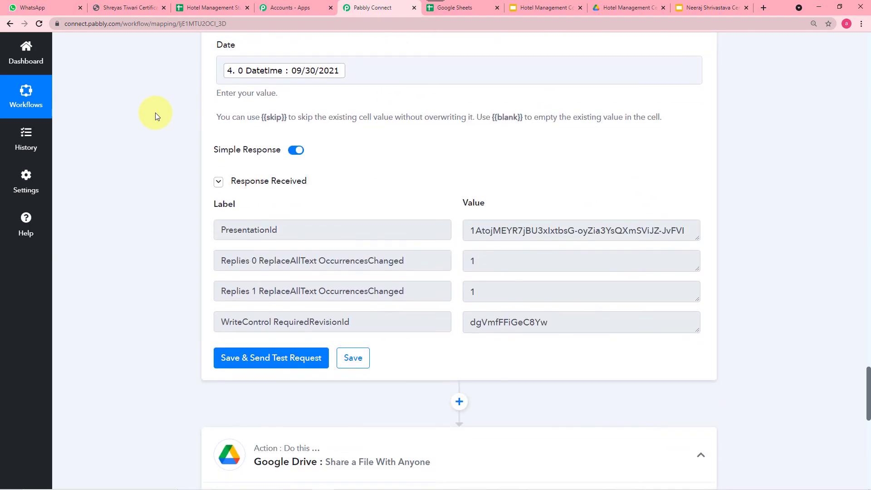
{"action": "scroll", "coordinate": [155, 113], "scroll_direction": "down", "scroll_amount": 10}
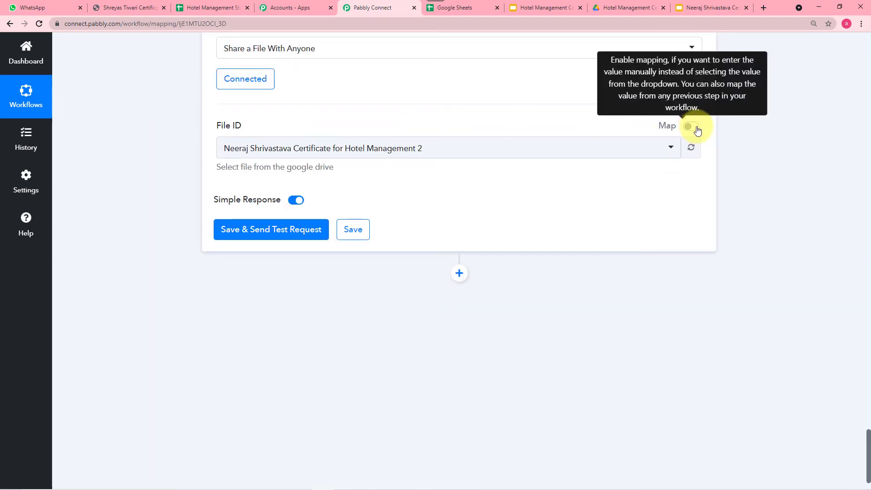
{"action": "left_click", "coordinate": [689, 127]}
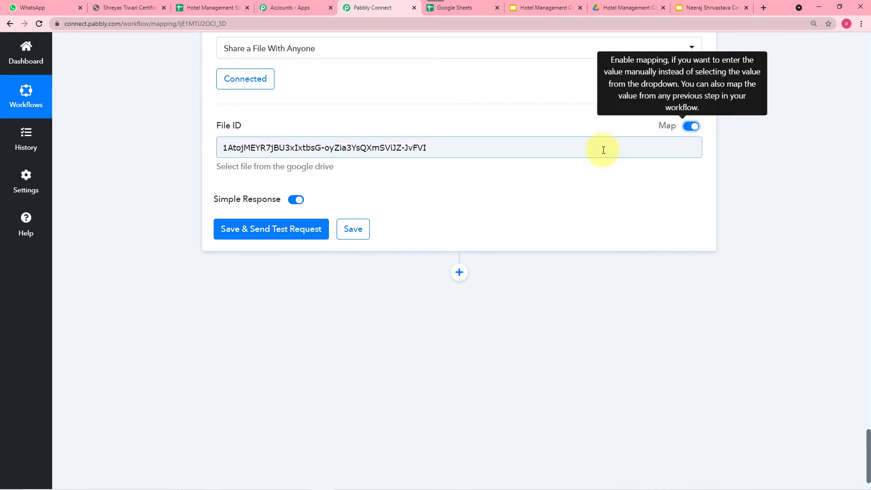
{"action": "left_click", "coordinate": [539, 150]}
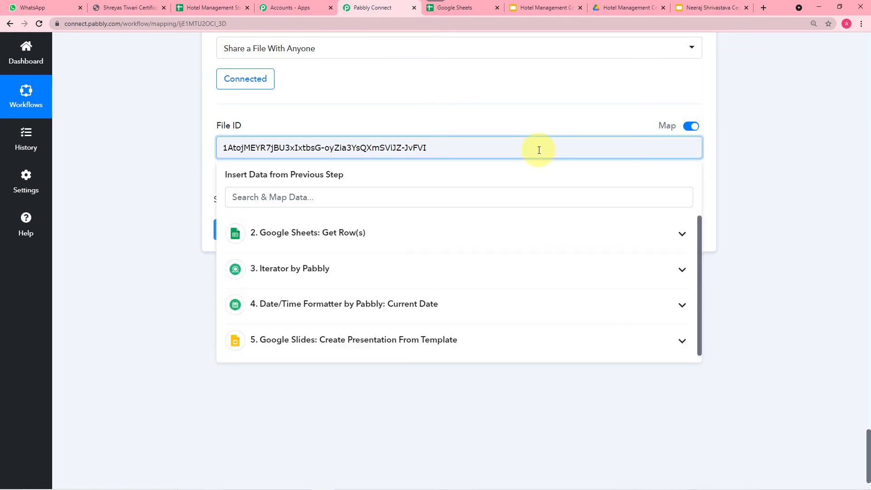
{"action": "key", "text": "ctrl+a"}
{"action": "key", "text": "BackSpace"}
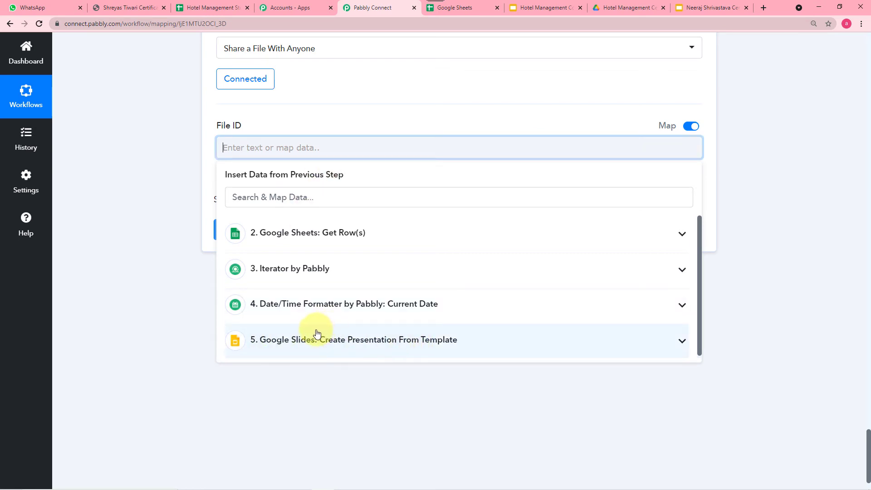
{"action": "left_click", "coordinate": [344, 346]}
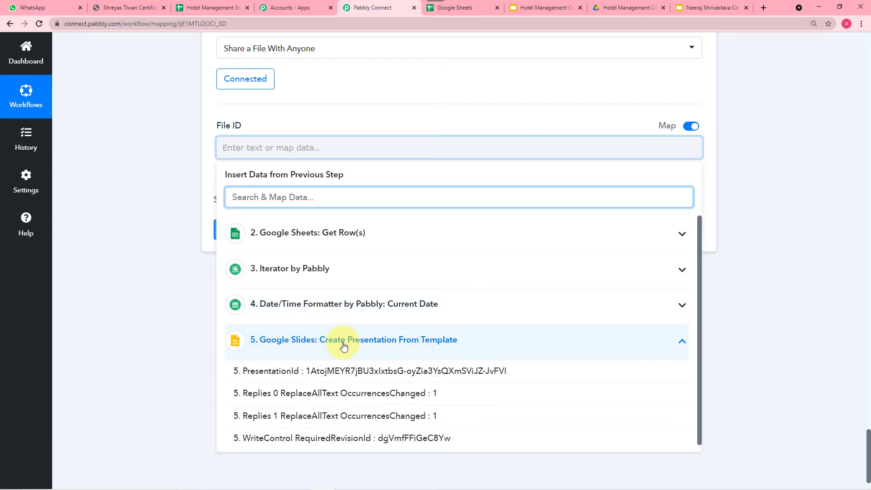
{"action": "left_click", "coordinate": [347, 376]}
{"action": "left_click", "coordinate": [151, 322]}
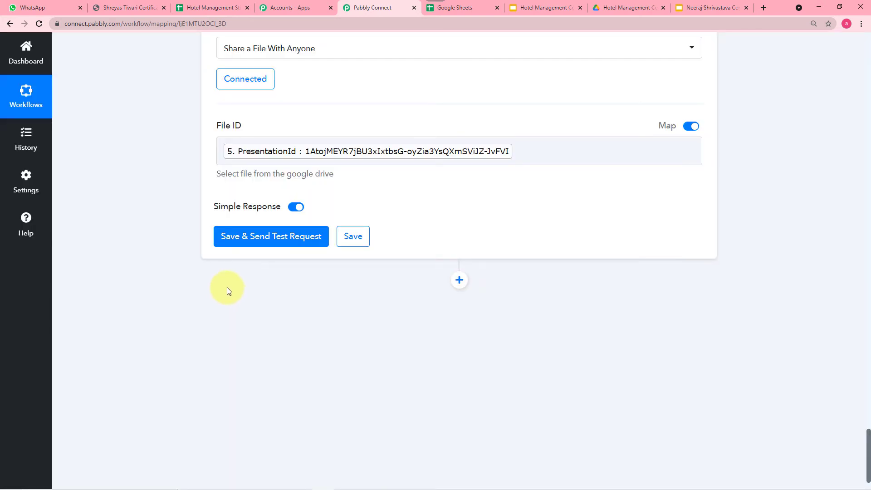
- Save the Google Drive action, send its test request, and inspect the PDF export link in the response
{"action": "left_click", "coordinate": [241, 240]}
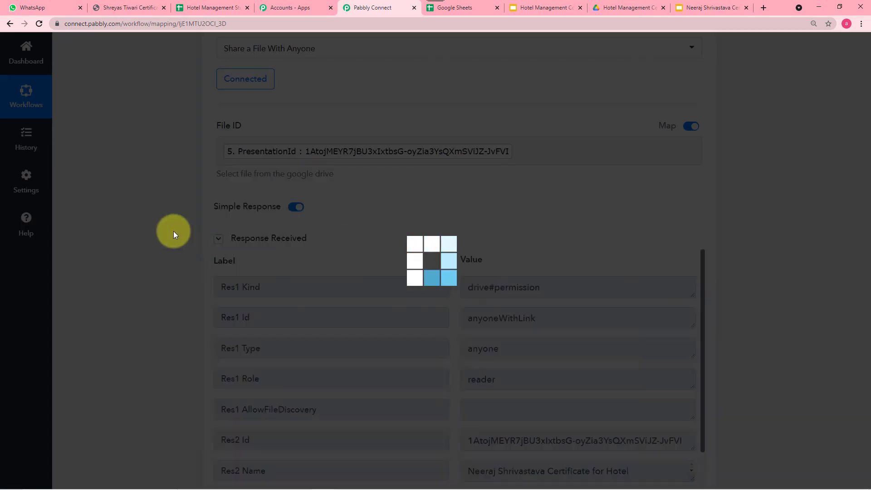
{"action": "scroll", "coordinate": [174, 230], "scroll_direction": "down", "scroll_amount": 1}
{"action": "scroll", "coordinate": [173, 231], "scroll_direction": "down", "scroll_amount": 1}
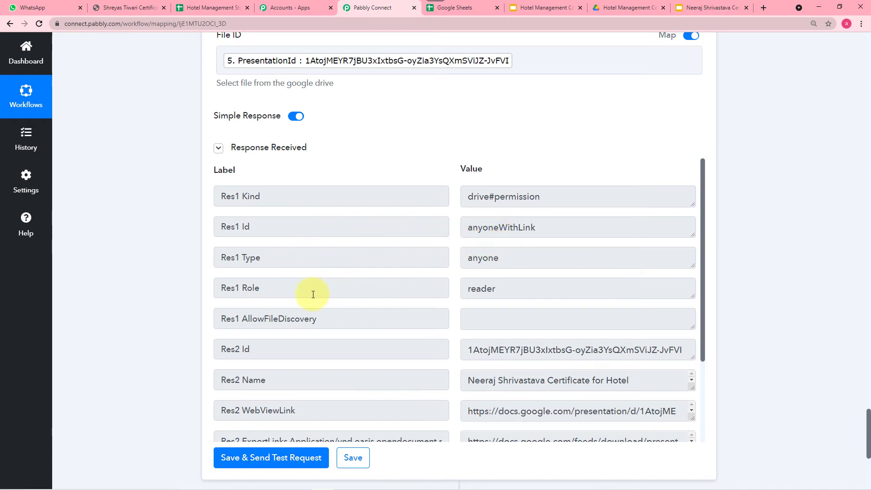
{"action": "scroll", "coordinate": [313, 298], "scroll_direction": "down", "scroll_amount": 3}
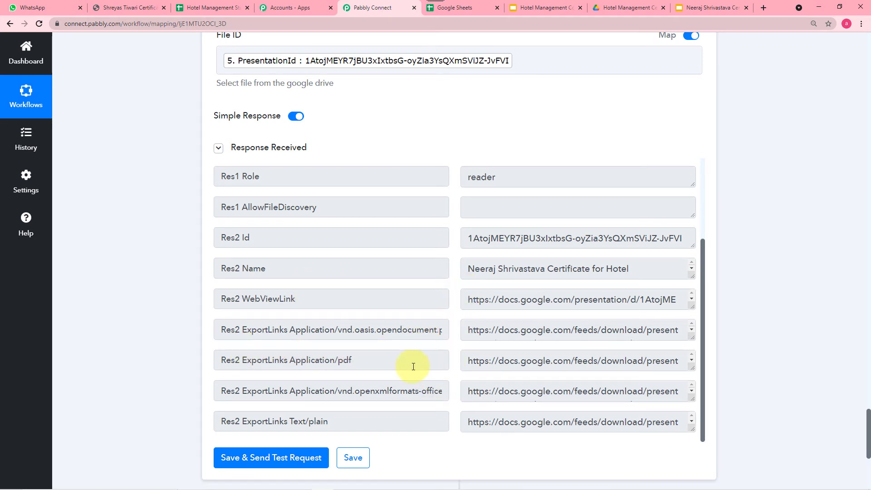
{"action": "scroll", "coordinate": [495, 362], "scroll_direction": "down", "scroll_amount": 2}
{"action": "scroll", "coordinate": [669, 381], "scroll_direction": "down", "scroll_amount": 1}
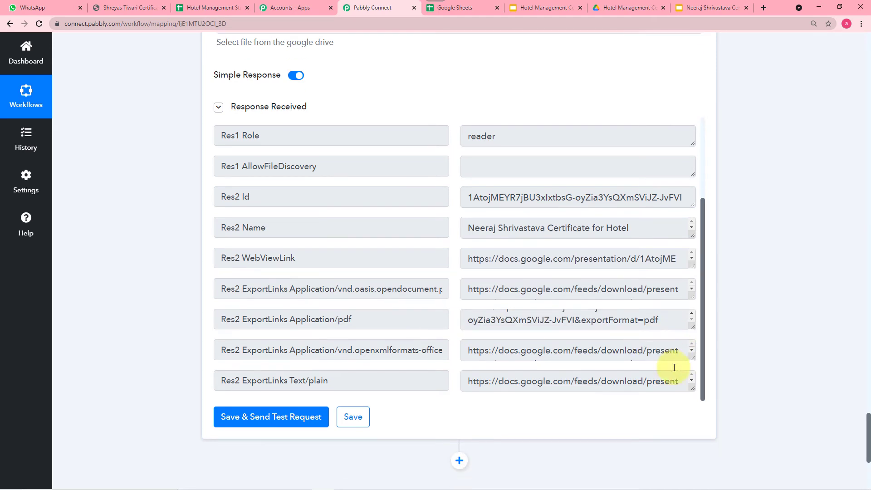
{"action": "left_click_drag", "start_coordinate": [691, 324], "coordinate": [691, 346]}
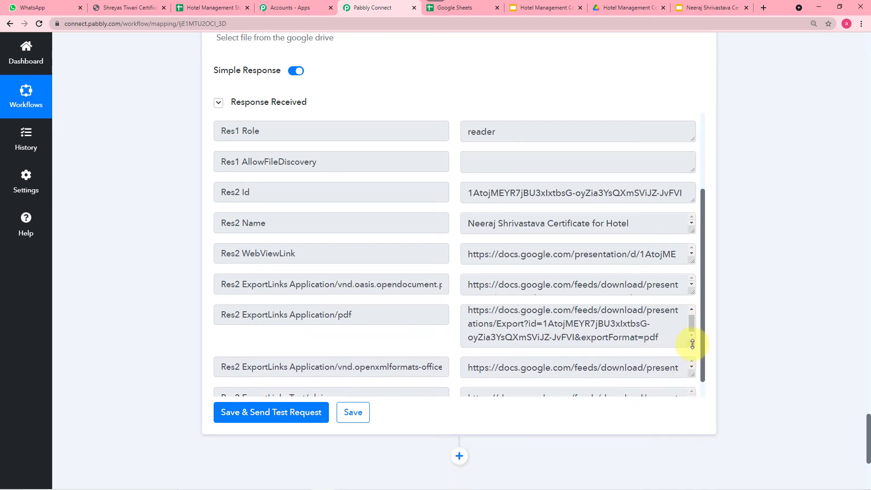
{"action": "scroll", "coordinate": [105, 245], "scroll_direction": "down", "scroll_amount": 2}
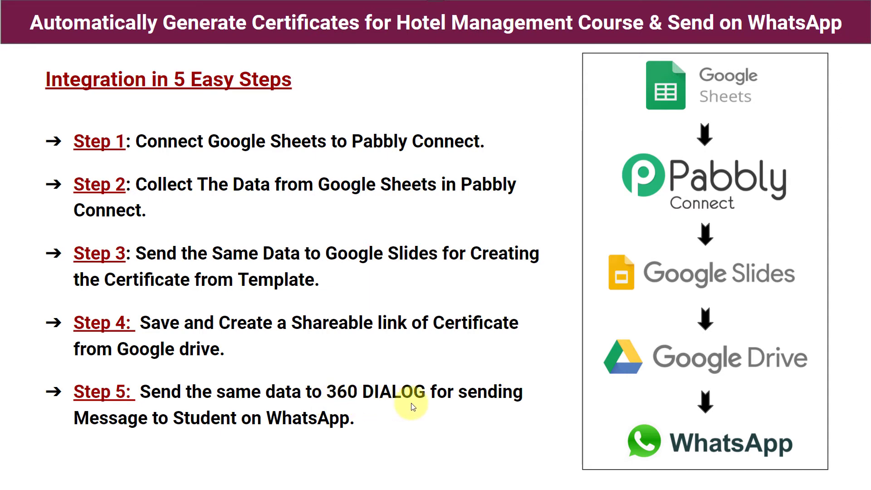
- Add a WhatsApp by 360Dialog action after the Google Drive step with the action event Send Template Message
{"action": "key", "text": "alt+Tab"}
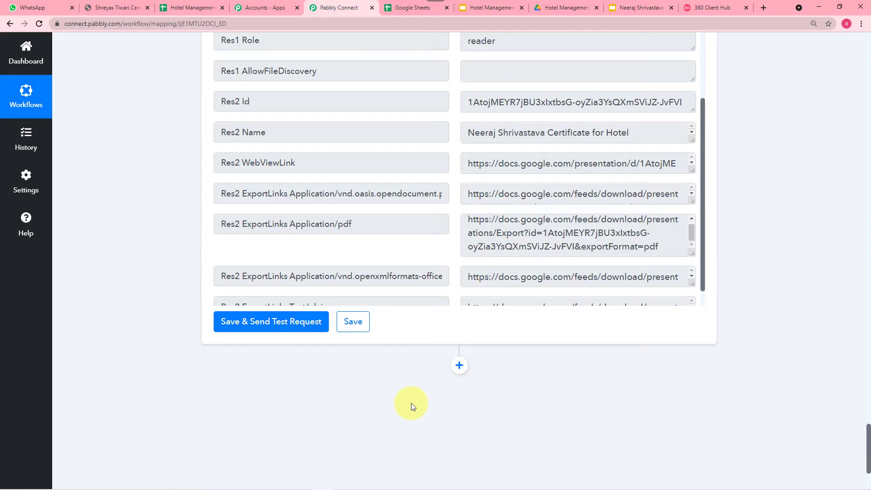
{"action": "left_click", "coordinate": [460, 365]}
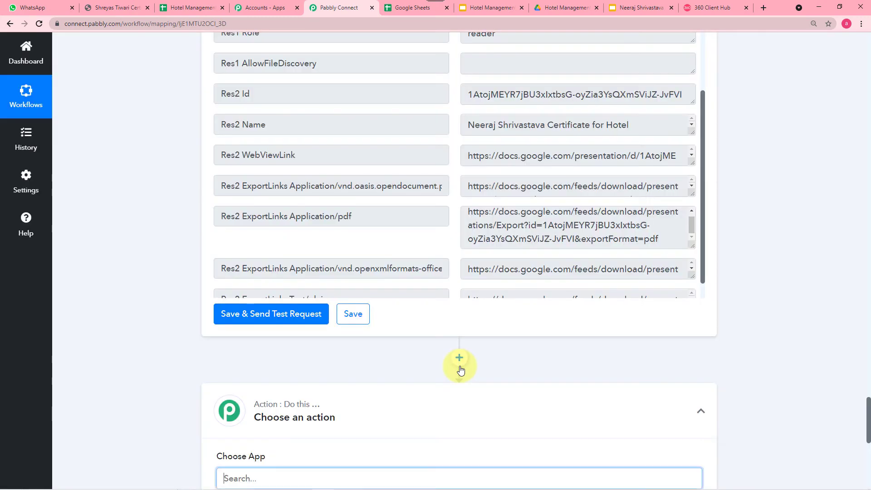
{"action": "scroll", "coordinate": [459, 366], "scroll_direction": "down", "scroll_amount": 1}
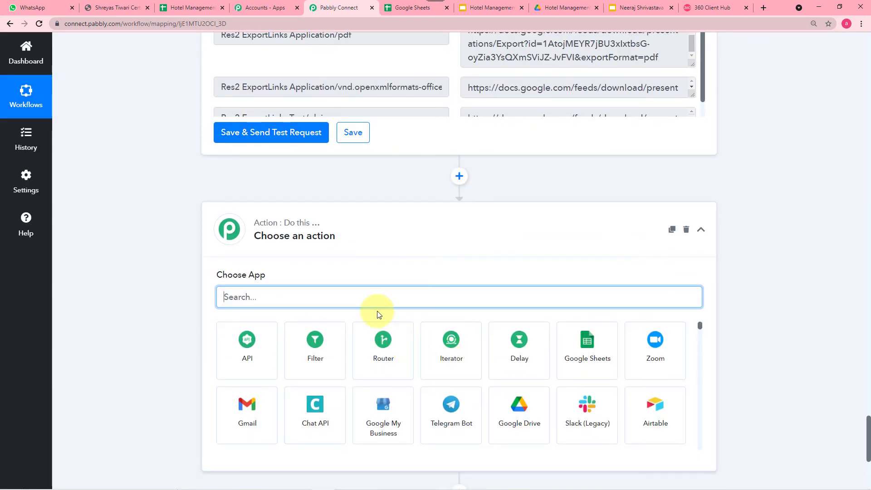
{"action": "type", "text": "360"}
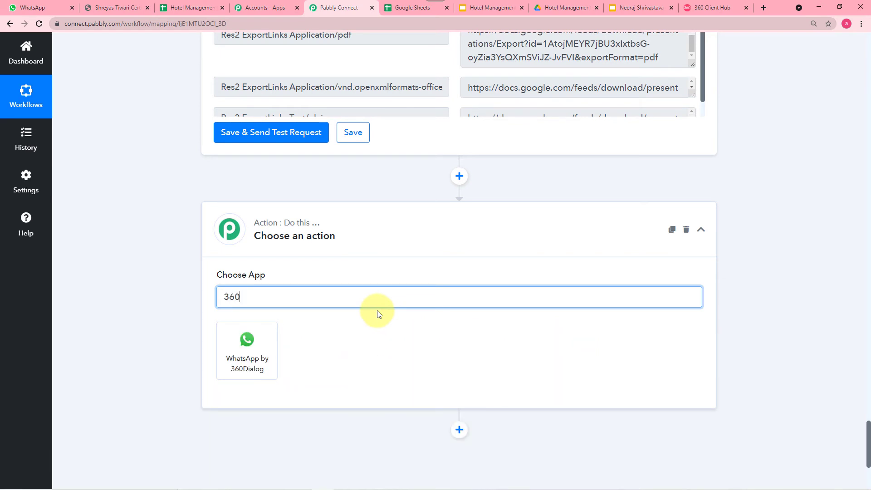
{"action": "left_click", "coordinate": [235, 365]}
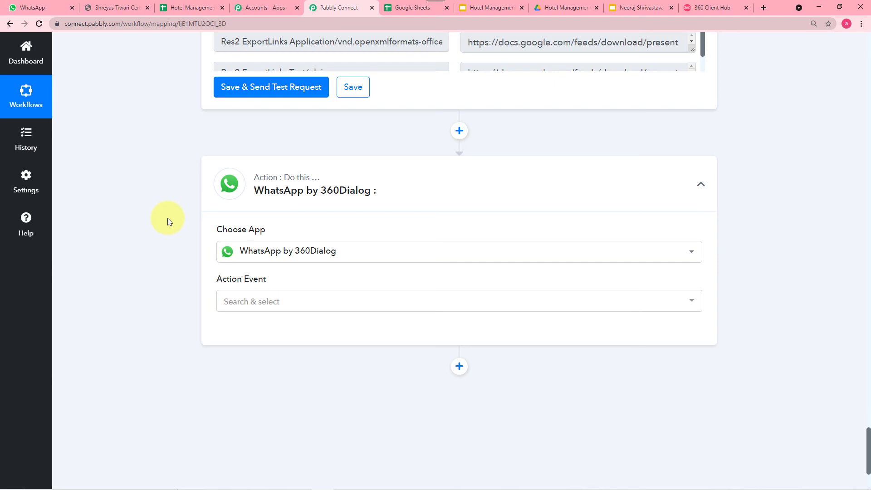
{"action": "scroll", "coordinate": [192, 259], "scroll_direction": "down", "scroll_amount": 2}
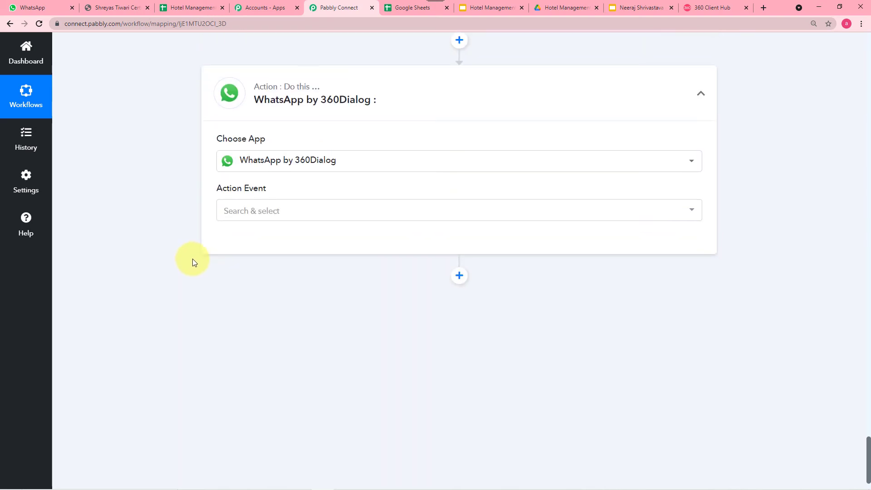
{"action": "left_click", "coordinate": [249, 209]}
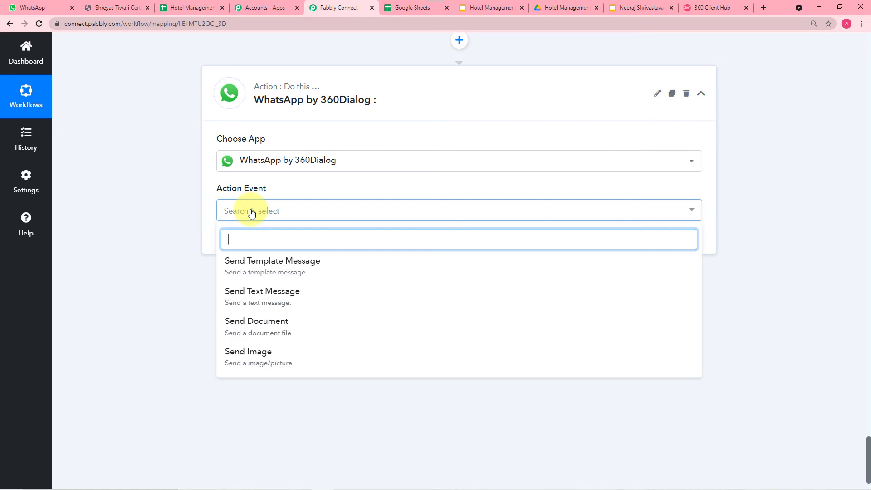
{"action": "left_click", "coordinate": [238, 267]}
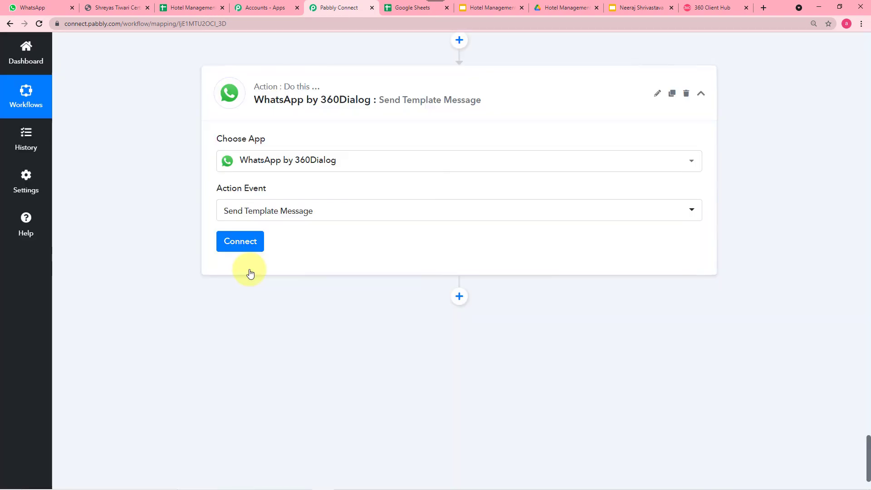
- Begin a new WhatsApp by 360Dialog connection and check the WhatsApp Accounts page in the 360 Client Hub for API key generation
{"action": "left_click", "coordinate": [243, 250]}
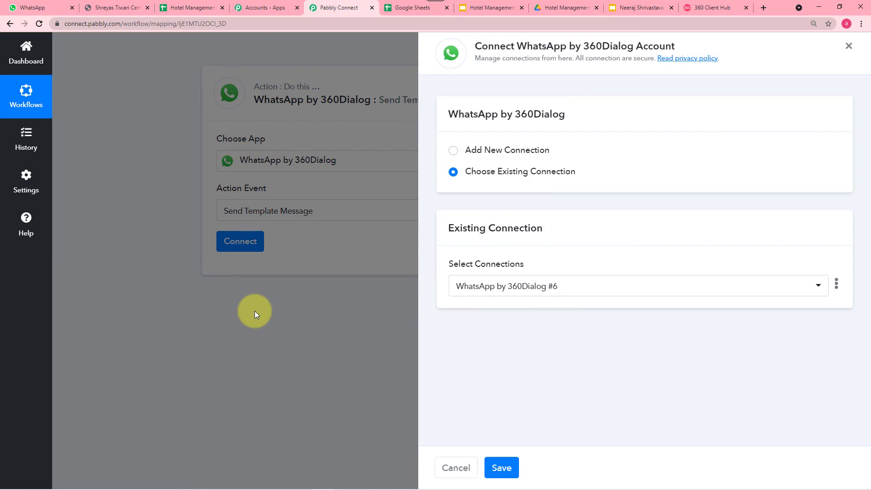
{"action": "left_click", "coordinate": [456, 154]}
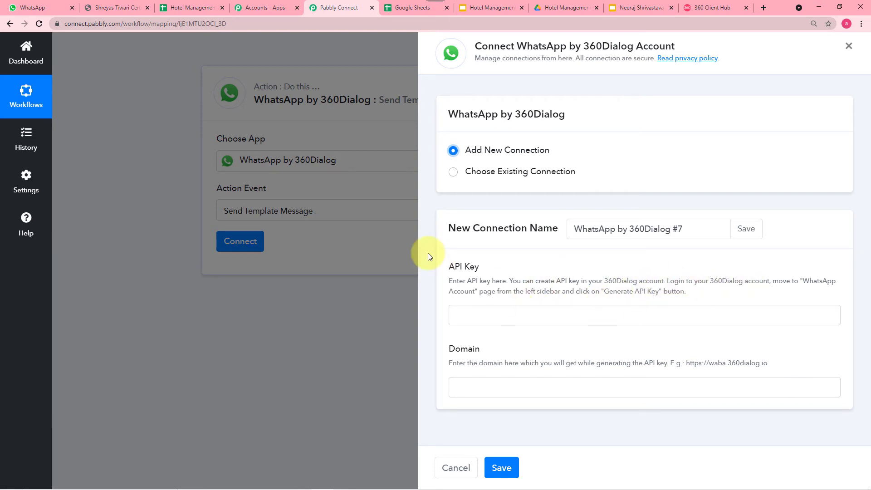
{"action": "left_click", "coordinate": [713, 8]}
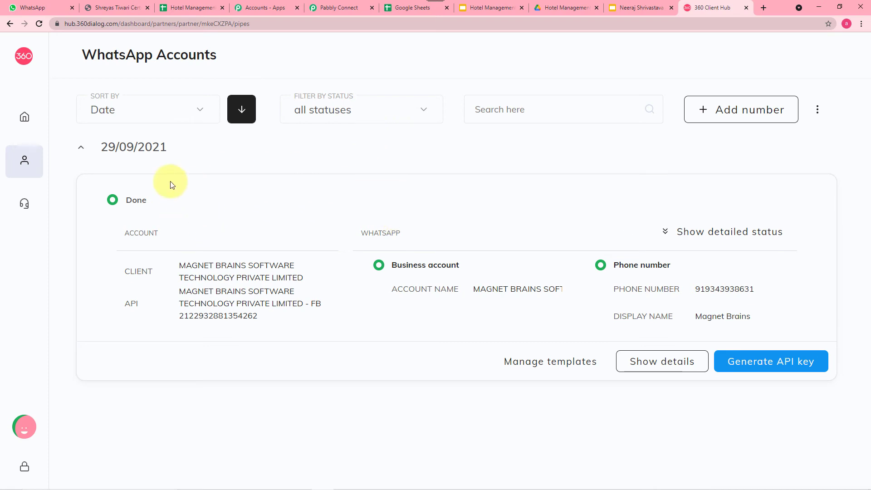
{"action": "mouse_move", "coordinate": [54, 117]}
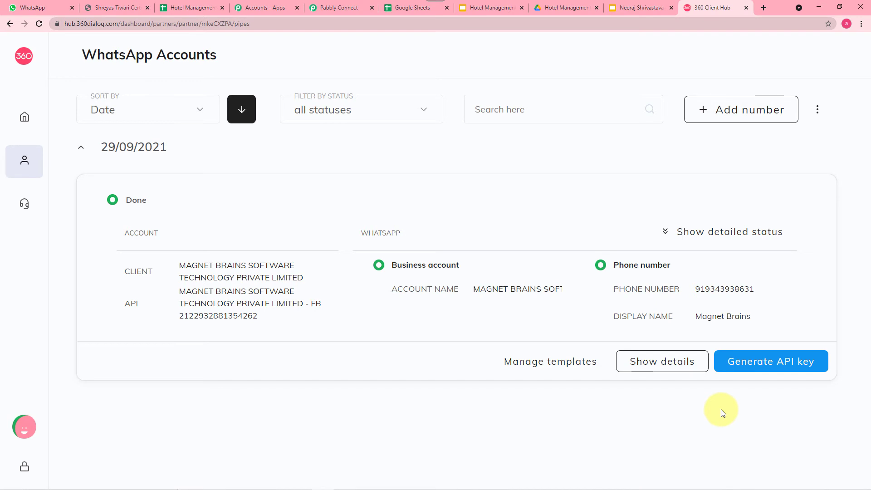
{"action": "left_click", "coordinate": [340, 10]}
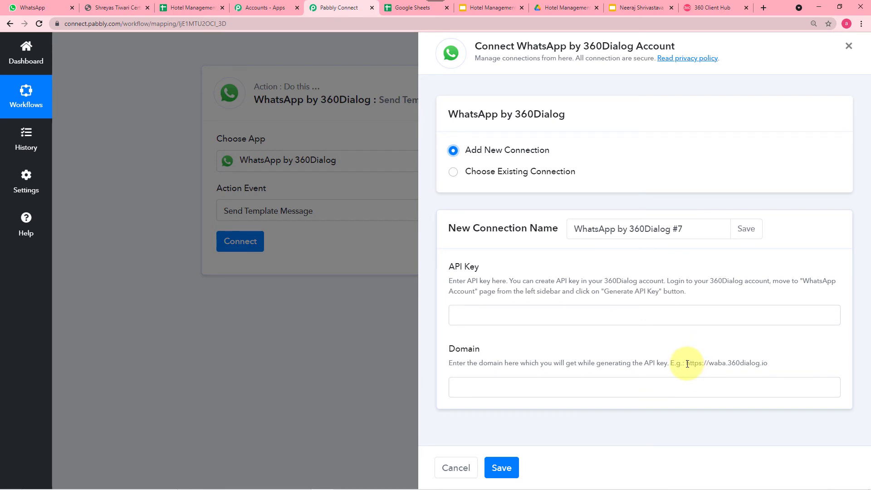
{"action": "left_click_drag", "start_coordinate": [687, 363], "coordinate": [770, 362]}
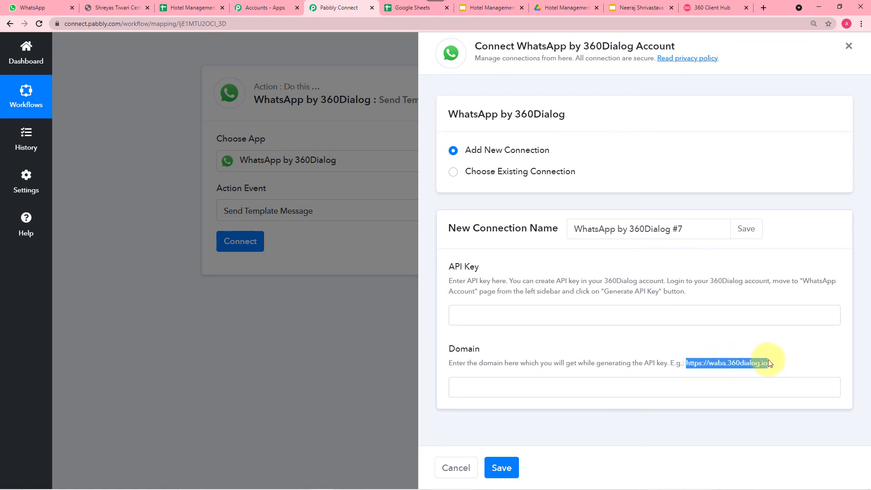
{"action": "right_click", "coordinate": [745, 362]}
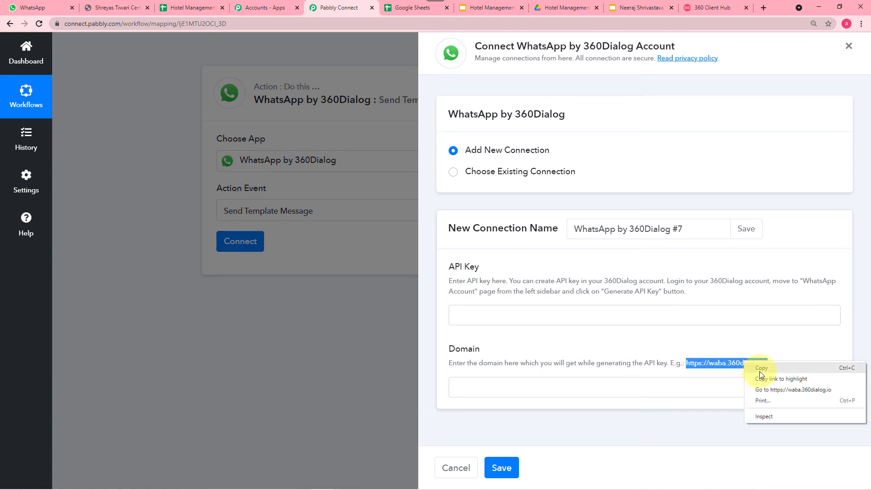
{"action": "left_click", "coordinate": [759, 371]}
{"action": "right_click", "coordinate": [576, 394]}
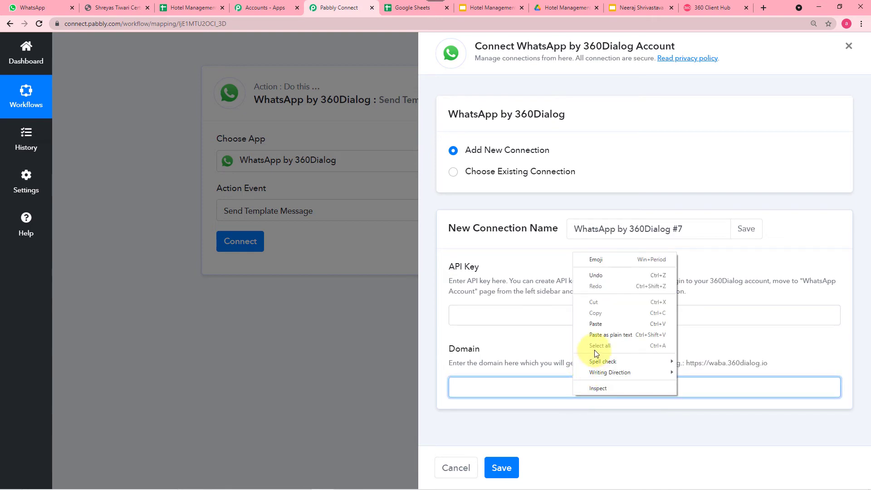
{"action": "left_click", "coordinate": [595, 324]}
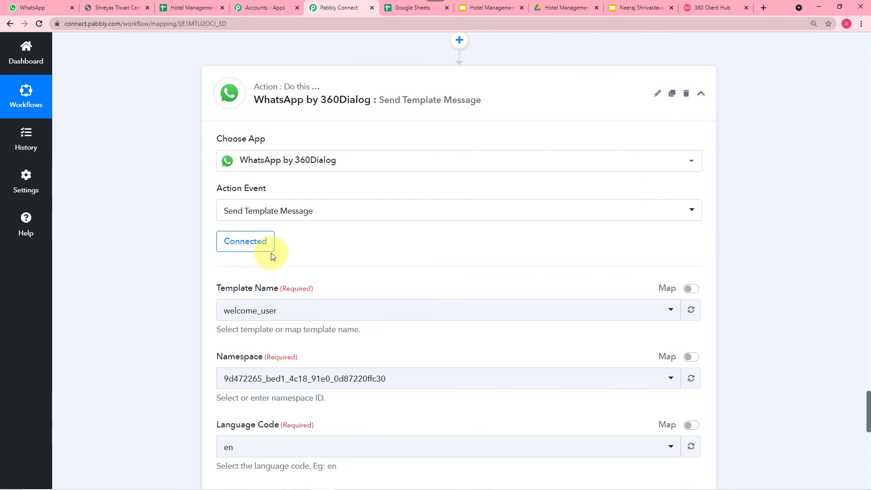
- Review the WhatsApp action's template, namespace, language and recipient fields, then switch to the 360 Client Hub's WhatsApp Accounts page
{"action": "scroll", "coordinate": [271, 252], "scroll_direction": "down", "scroll_amount": 4}
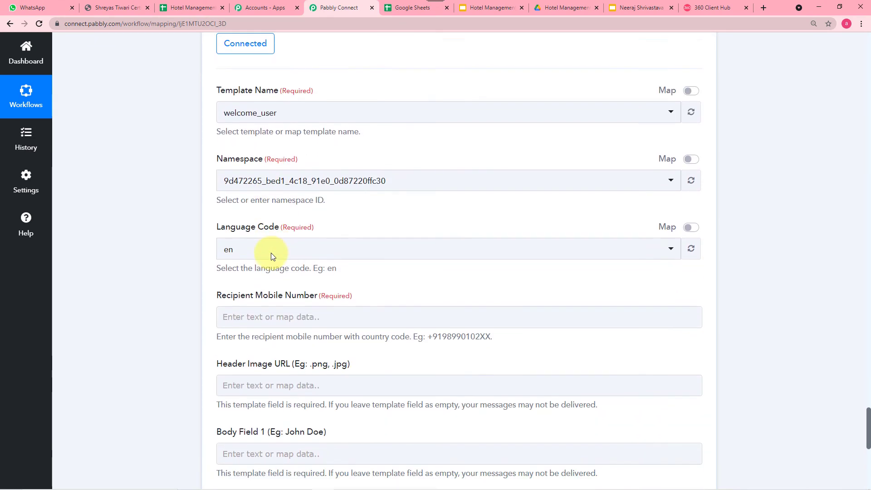
{"action": "scroll", "coordinate": [270, 252], "scroll_direction": "down", "scroll_amount": 2}
{"action": "scroll", "coordinate": [271, 252], "scroll_direction": "up", "scroll_amount": 5}
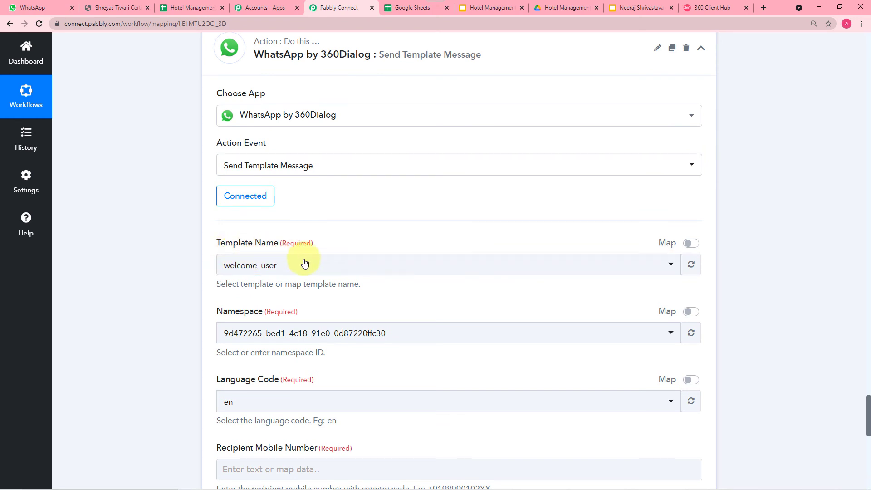
{"action": "left_click", "coordinate": [324, 272]}
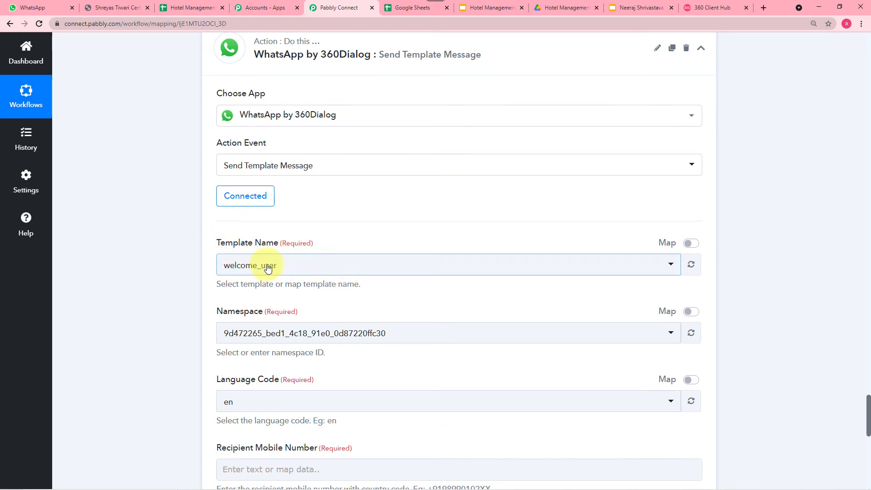
{"action": "left_click", "coordinate": [172, 285]}
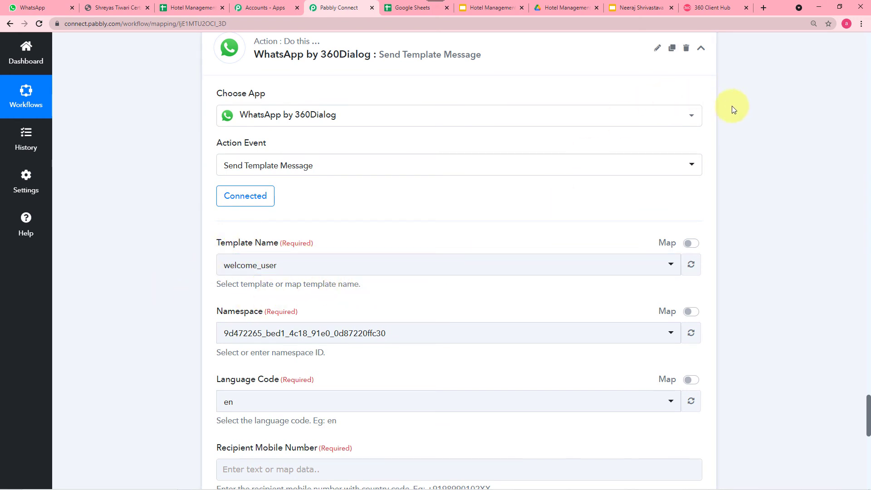
{"action": "left_click", "coordinate": [723, 9]}
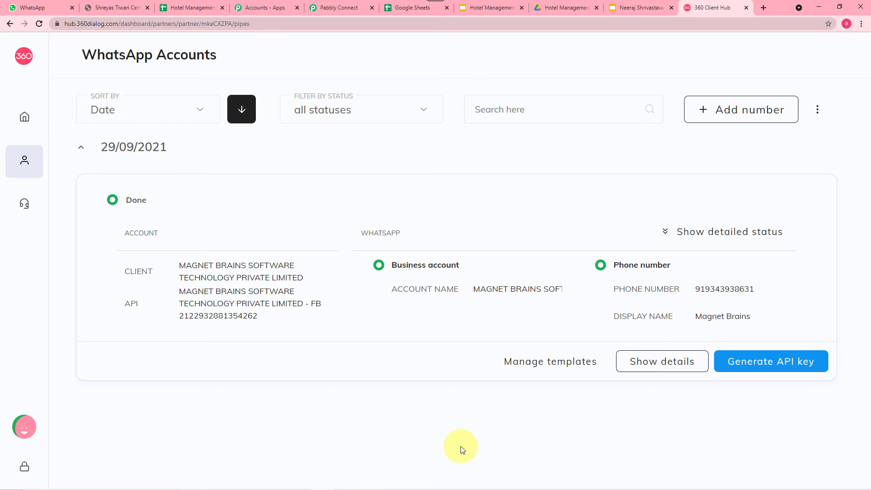
- Open the WhatsApp account's message templates and preview the certificate_link template to examine its document header and body variables
{"action": "left_click", "coordinate": [531, 369]}
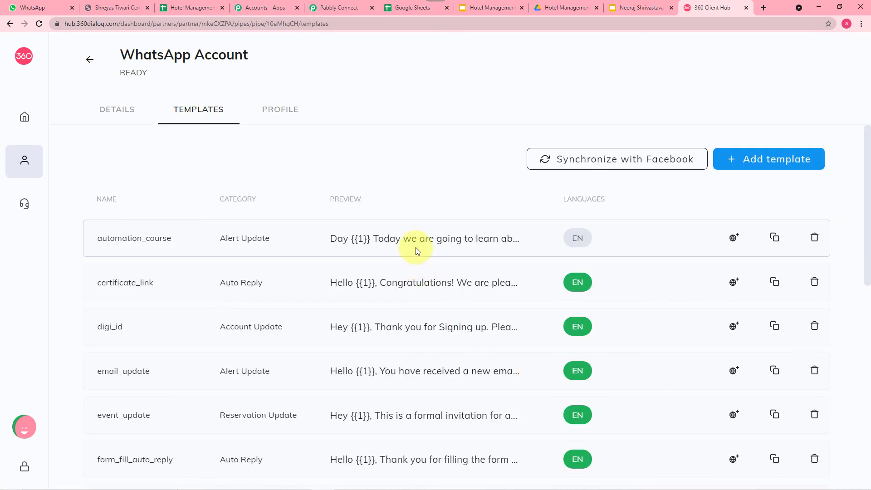
{"action": "scroll", "coordinate": [415, 247], "scroll_direction": "down", "scroll_amount": 2}
{"action": "scroll", "coordinate": [416, 247], "scroll_direction": "down", "scroll_amount": 2}
{"action": "scroll", "coordinate": [416, 247], "scroll_direction": "up", "scroll_amount": 4}
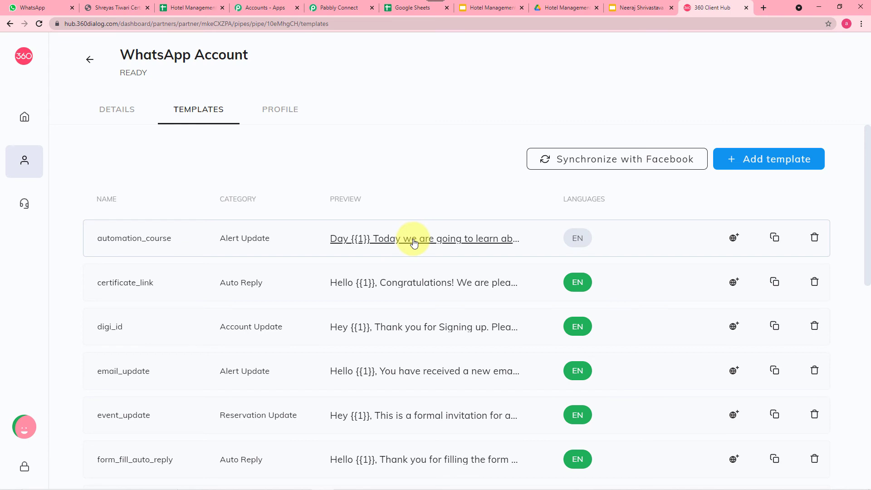
{"action": "left_click", "coordinate": [415, 281]}
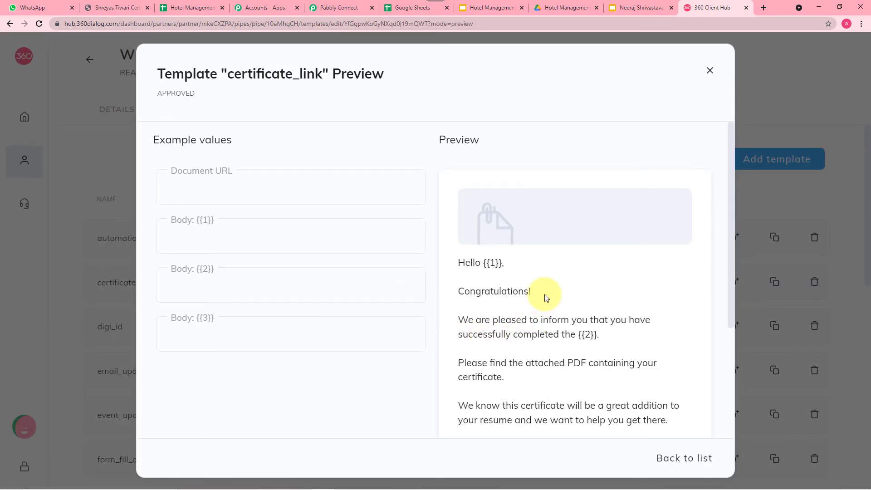
{"action": "scroll", "coordinate": [547, 296], "scroll_direction": "down", "scroll_amount": 3}
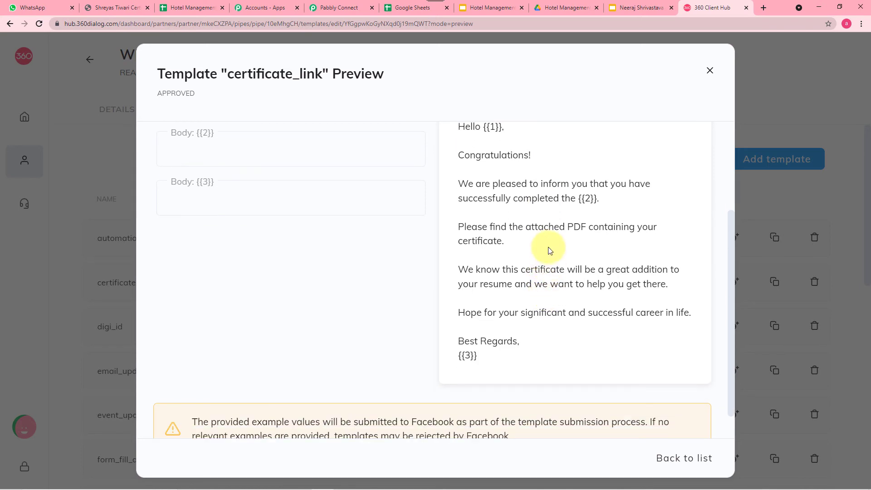
{"action": "scroll", "coordinate": [548, 247], "scroll_direction": "up", "scroll_amount": 2}
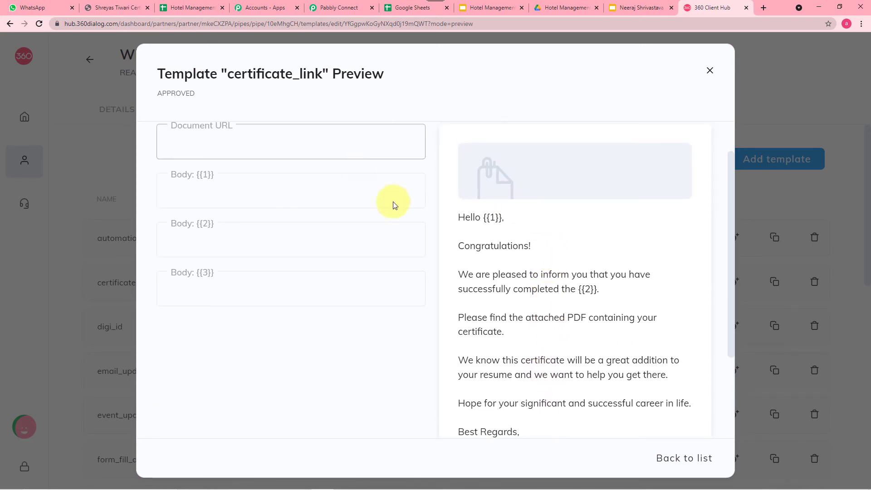
- Return to Pabbly Connect and set the WhatsApp action's Template Name to certificate_link, rechecking the template preview in 360 Client Hub
{"action": "left_click", "coordinate": [340, 8]}
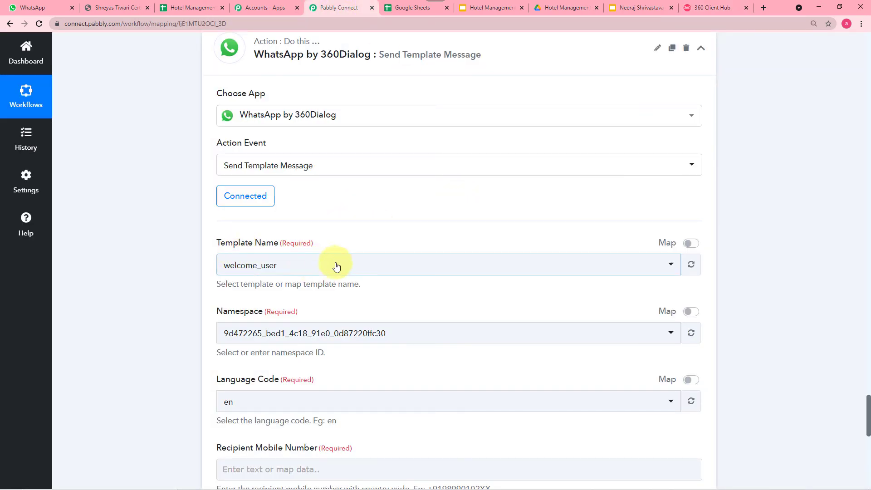
{"action": "left_click", "coordinate": [349, 274]}
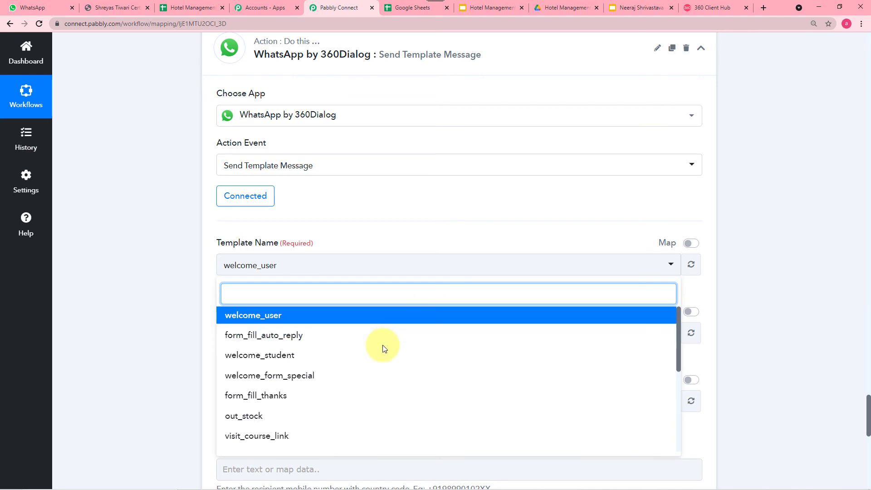
{"action": "scroll", "coordinate": [382, 348], "scroll_direction": "down", "scroll_amount": 5}
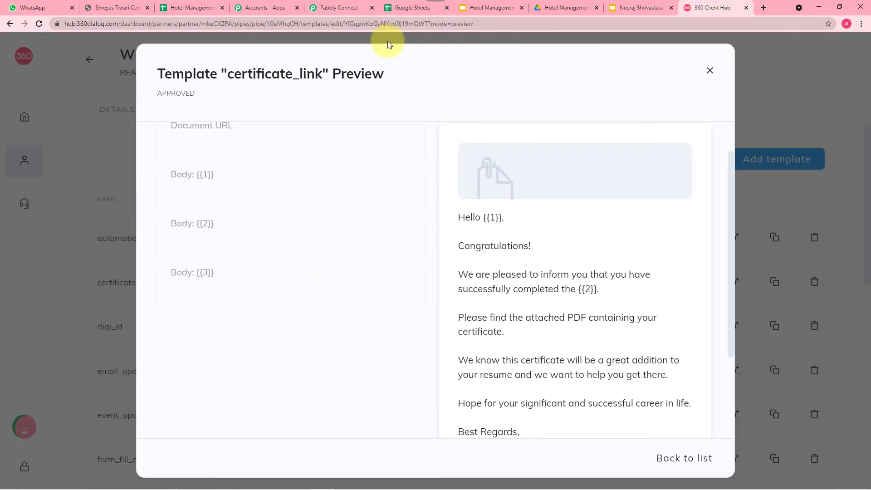
{"action": "left_click", "coordinate": [710, 7]}
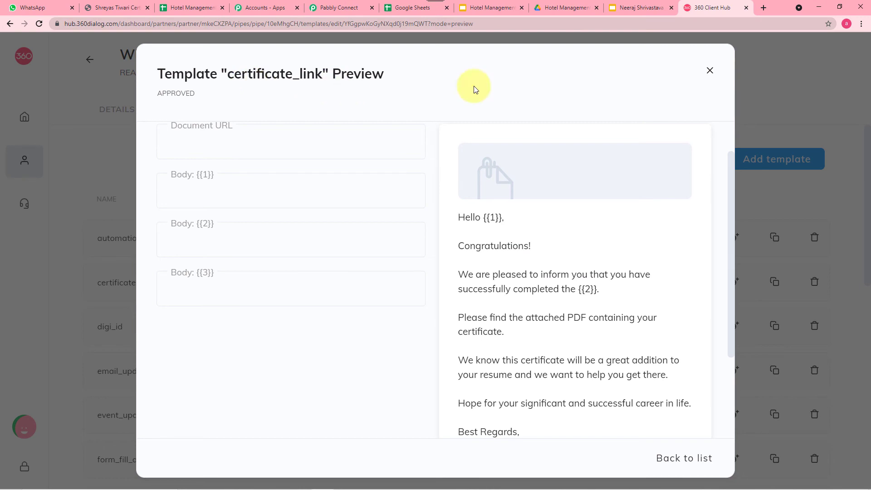
{"action": "left_click", "coordinate": [350, 8]}
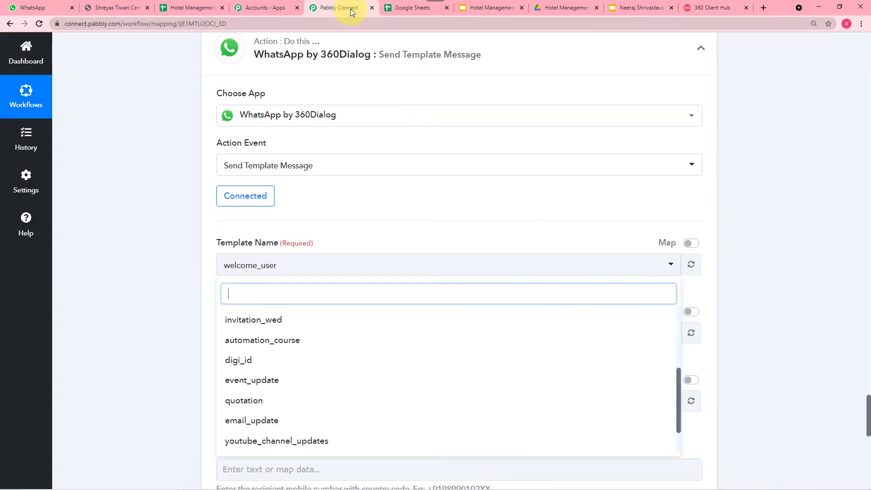
{"action": "scroll", "coordinate": [358, 315], "scroll_direction": "down", "scroll_amount": 1}
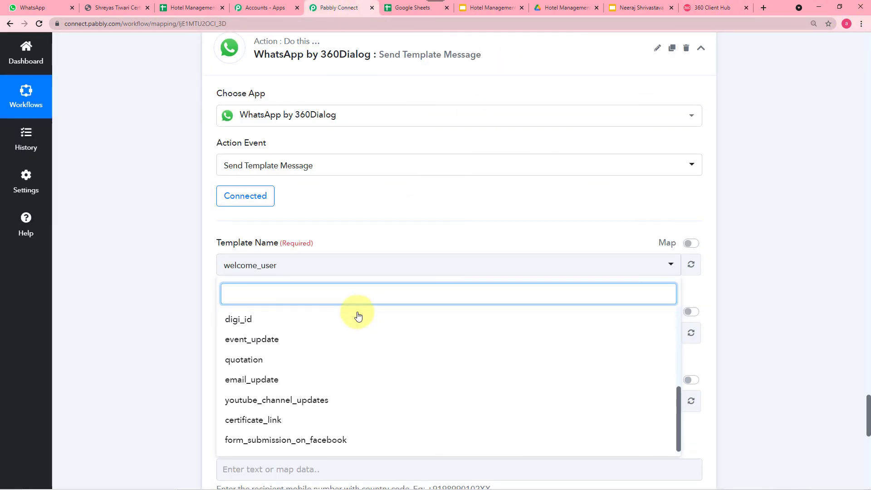
{"action": "left_click", "coordinate": [260, 421]}
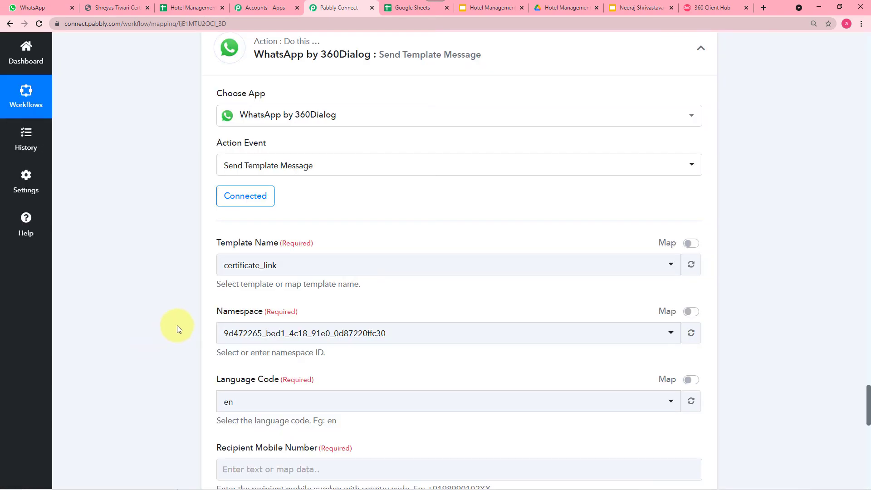
- Fill Recipient Mobile Number with a "+" followed by the Mobile Number mapped from the Iterator by Pabbly step
{"action": "scroll", "coordinate": [214, 312], "scroll_direction": "down", "scroll_amount": 2}
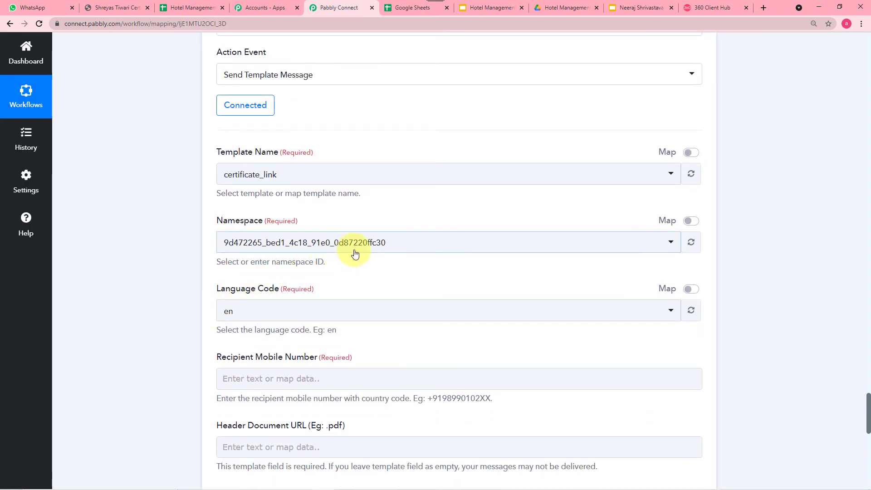
{"action": "scroll", "coordinate": [386, 270], "scroll_direction": "down", "scroll_amount": 1}
{"action": "scroll", "coordinate": [383, 271], "scroll_direction": "down", "scroll_amount": 1}
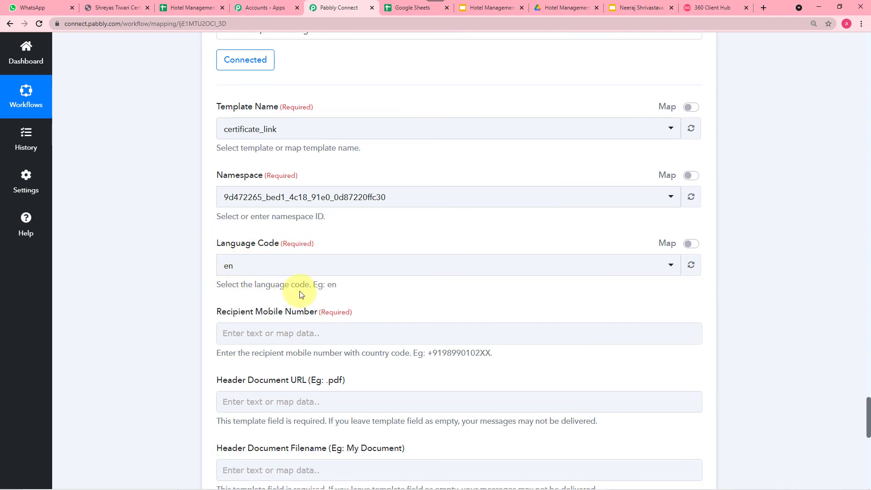
{"action": "scroll", "coordinate": [300, 294], "scroll_direction": "down", "scroll_amount": 2}
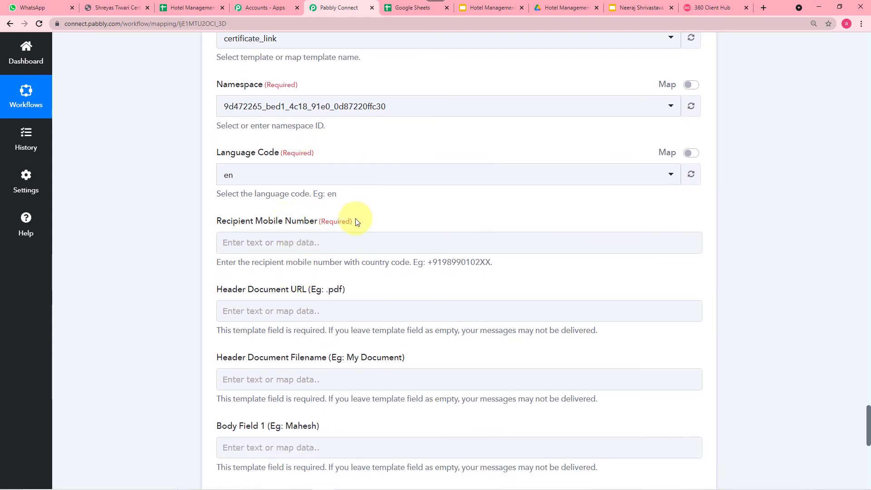
{"action": "scroll", "coordinate": [314, 203], "scroll_direction": "down", "scroll_amount": 1}
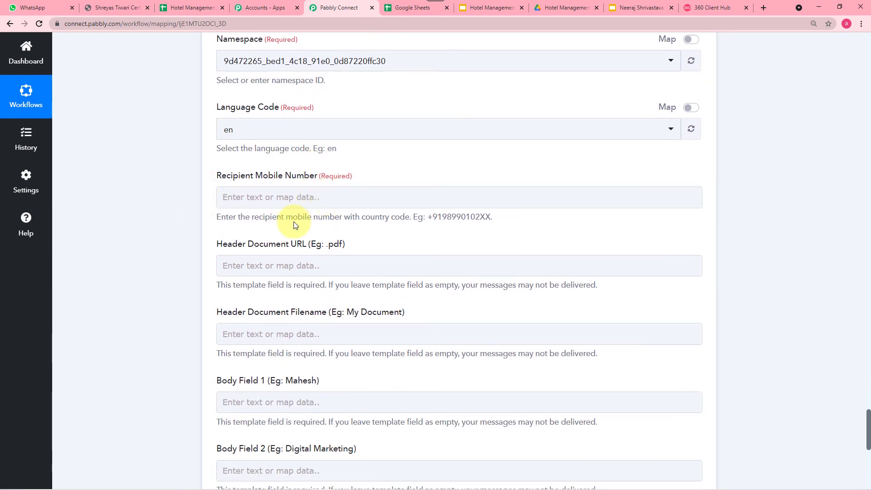
{"action": "scroll", "coordinate": [290, 208], "scroll_direction": "down", "scroll_amount": 1}
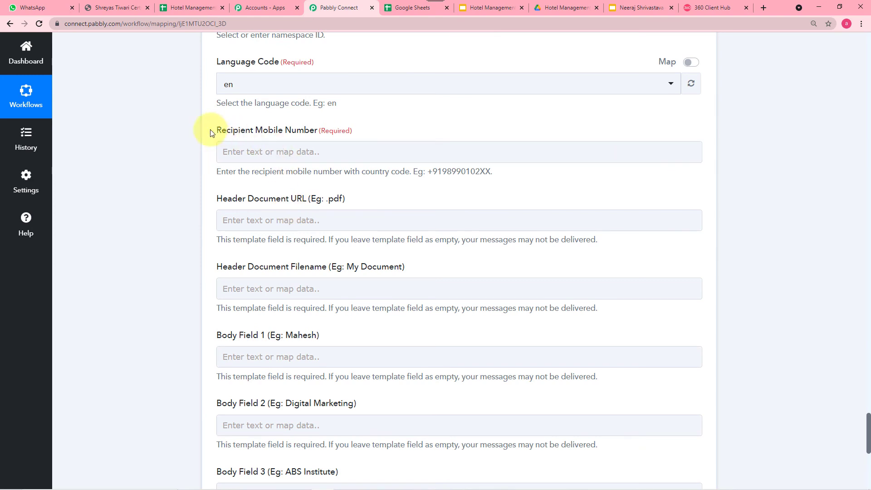
{"action": "left_click", "coordinate": [397, 149]}
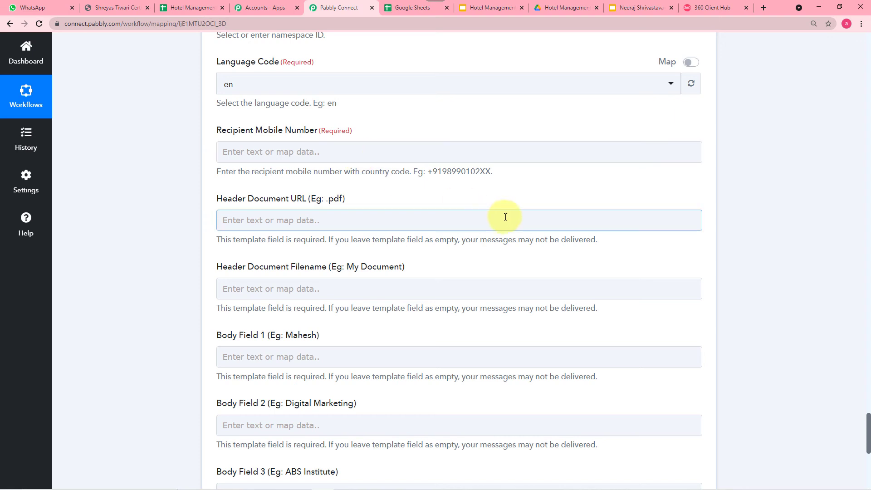
{"action": "left_click", "coordinate": [383, 150]}
{"action": "type", "text": "+"}
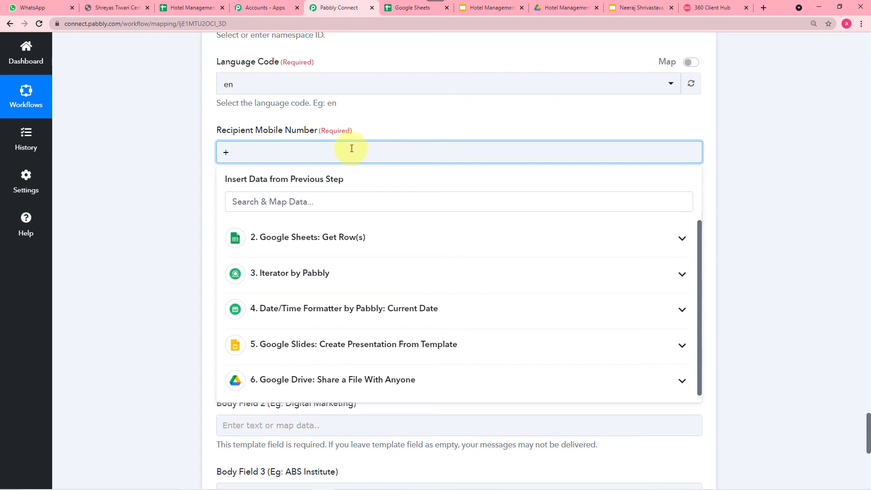
{"action": "left_click", "coordinate": [311, 271]}
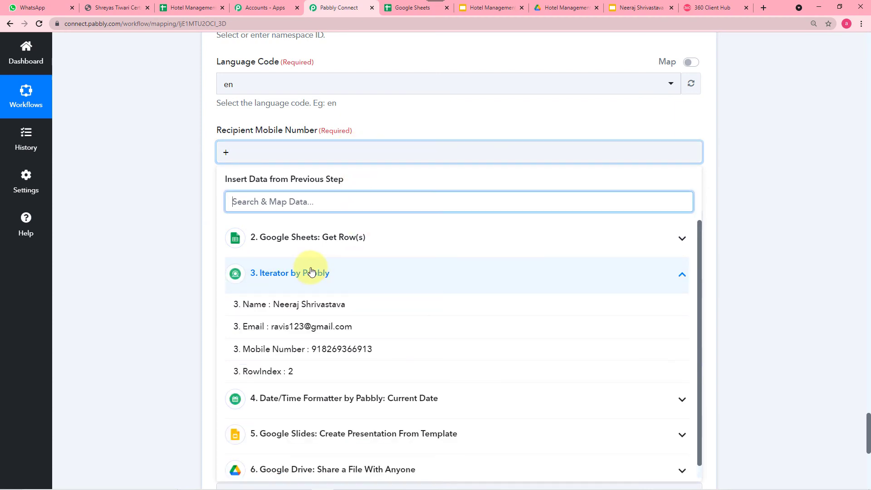
{"action": "scroll", "coordinate": [309, 327], "scroll_direction": "down", "scroll_amount": 1}
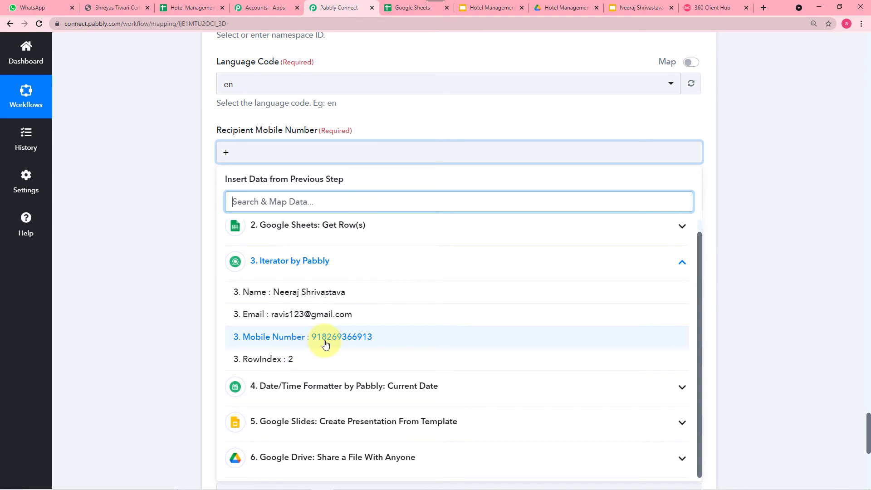
{"action": "left_click", "coordinate": [308, 344]}
{"action": "left_click", "coordinate": [148, 219]}
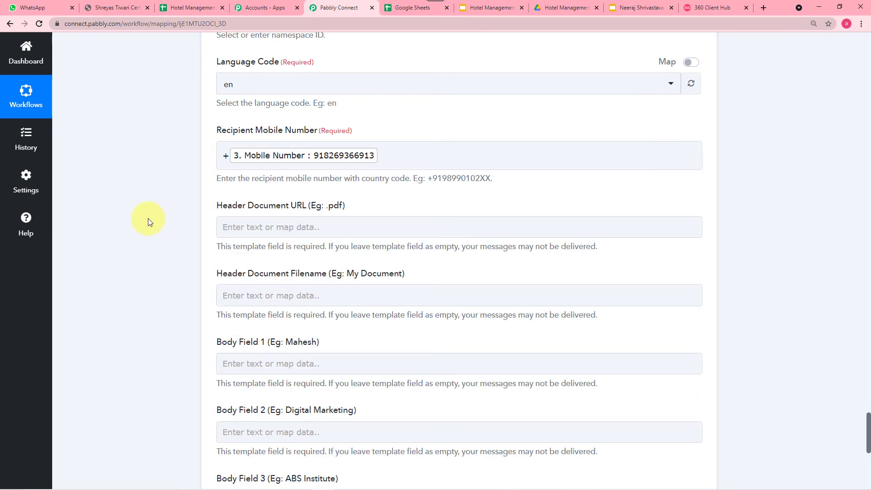
- Check the Google Drive response's PDF link and map Header Document URL to that step's Res2 ExportLinks Application/pdf value
{"action": "scroll", "coordinate": [147, 218], "scroll_direction": "down", "scroll_amount": 1}
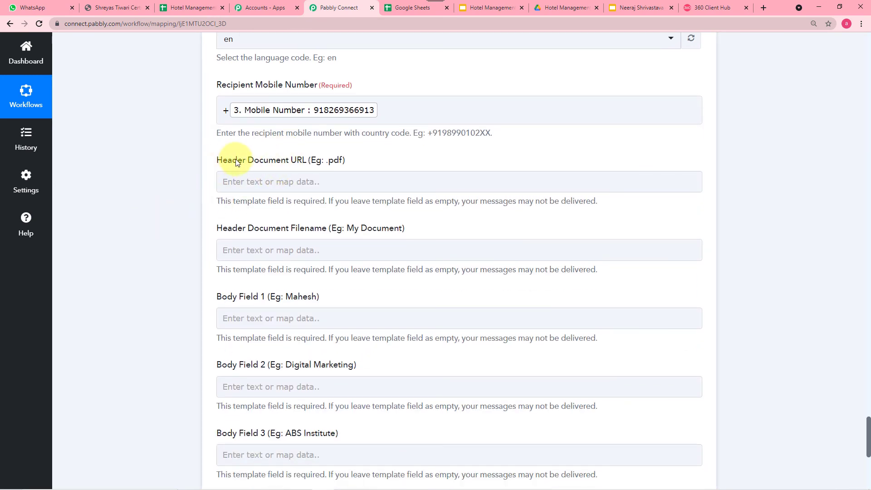
{"action": "left_click", "coordinate": [312, 176]}
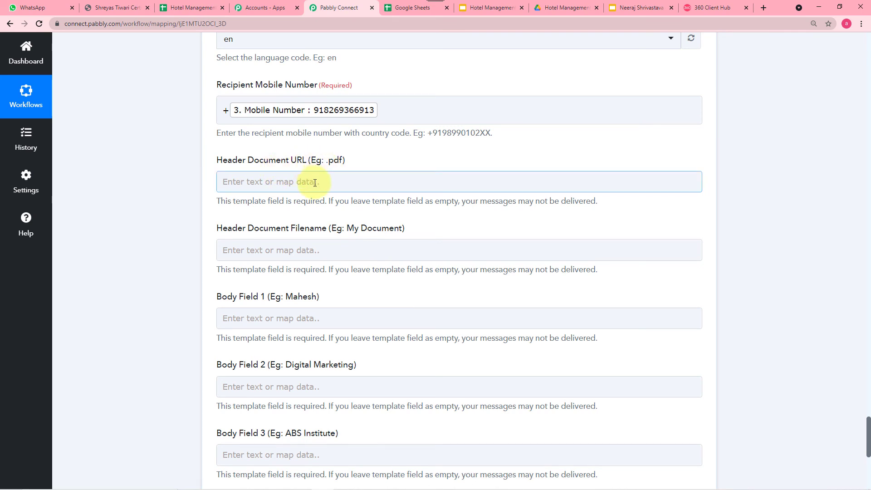
{"action": "scroll", "coordinate": [175, 180], "scroll_direction": "up", "scroll_amount": 8}
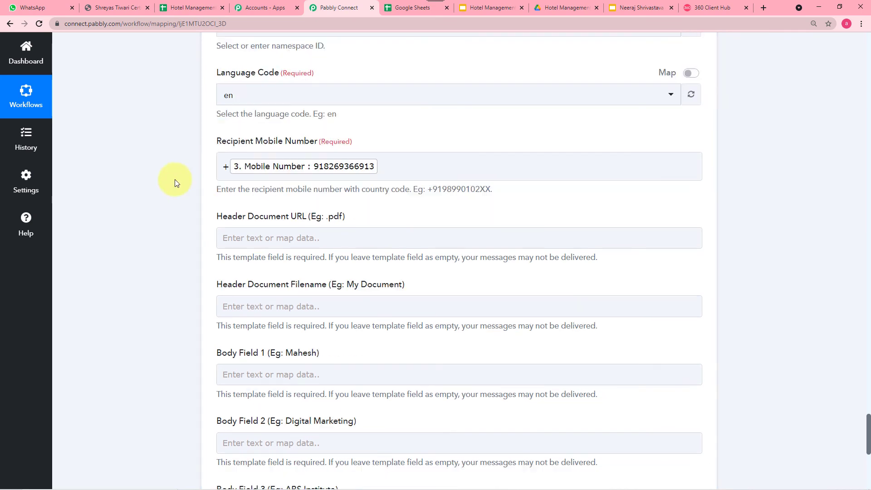
{"action": "scroll", "coordinate": [175, 179], "scroll_direction": "up", "scroll_amount": 8}
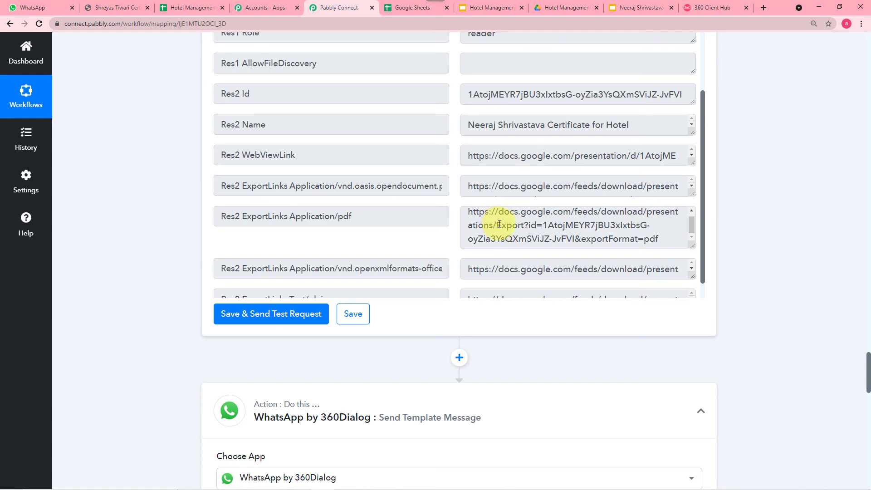
{"action": "scroll", "coordinate": [171, 225], "scroll_direction": "down", "scroll_amount": 8}
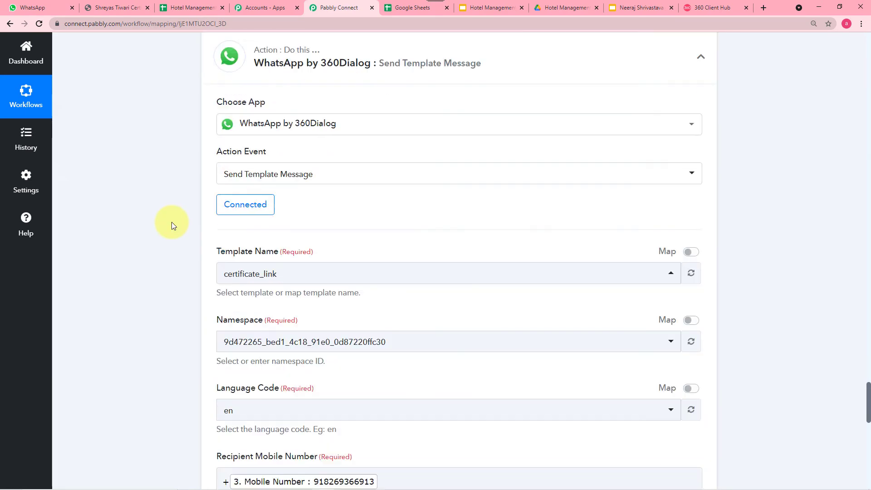
{"action": "scroll", "coordinate": [172, 222], "scroll_direction": "down", "scroll_amount": 5}
{"action": "scroll", "coordinate": [394, 208], "scroll_direction": "down", "scroll_amount": 2}
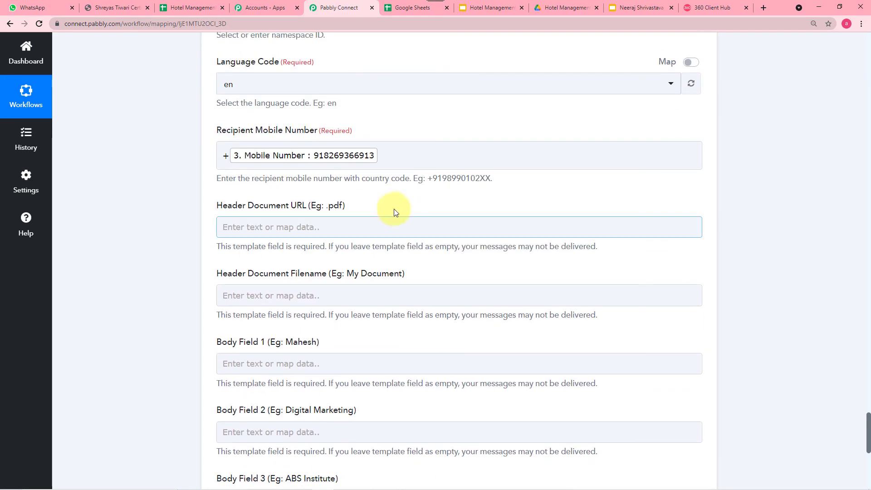
{"action": "left_click", "coordinate": [227, 225]}
{"action": "scroll", "coordinate": [282, 224], "scroll_direction": "down", "scroll_amount": 4}
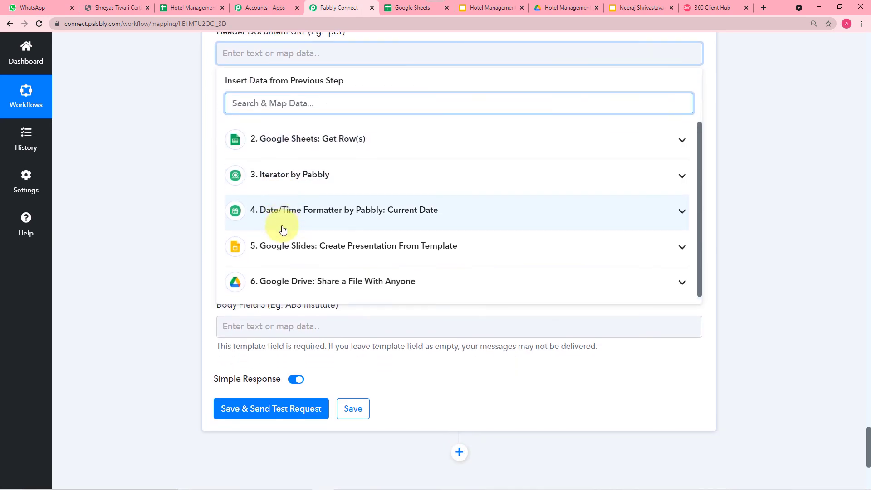
{"action": "left_click", "coordinate": [302, 275]}
{"action": "scroll", "coordinate": [317, 303], "scroll_direction": "down", "scroll_amount": 1}
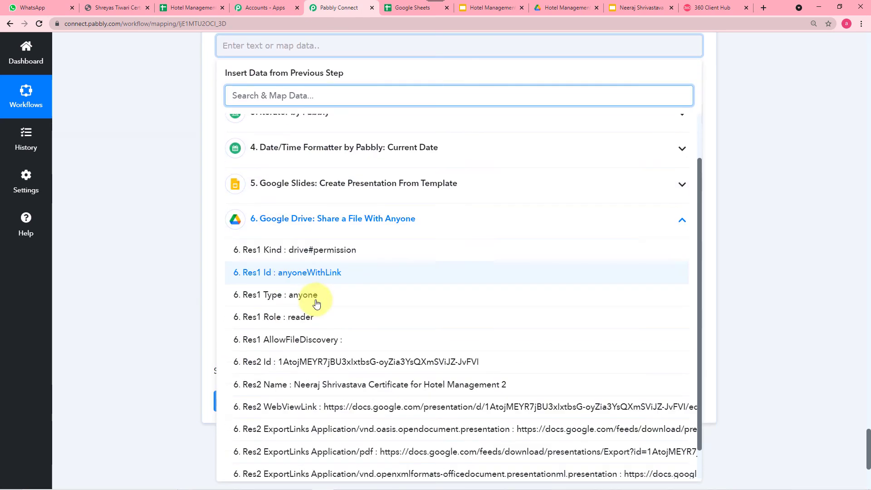
{"action": "scroll", "coordinate": [366, 397], "scroll_direction": "down", "scroll_amount": 1}
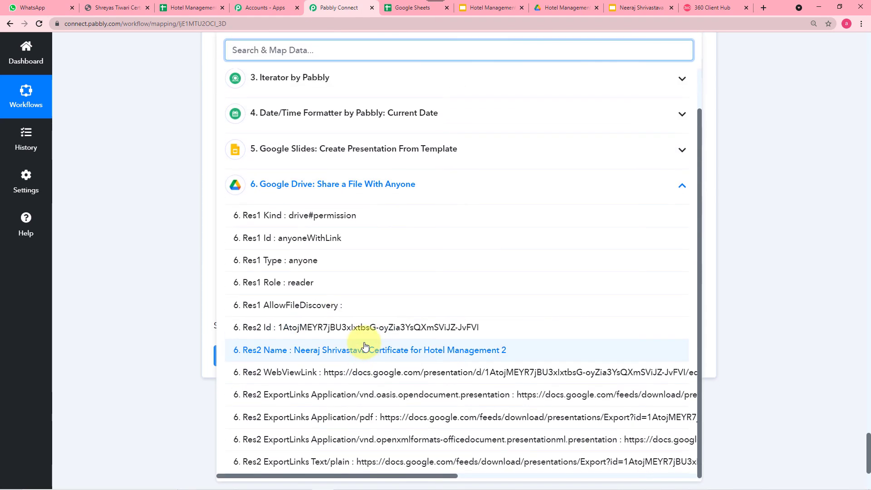
{"action": "left_click", "coordinate": [336, 427]}
{"action": "scroll", "coordinate": [140, 281], "scroll_direction": "up", "scroll_amount": 2}
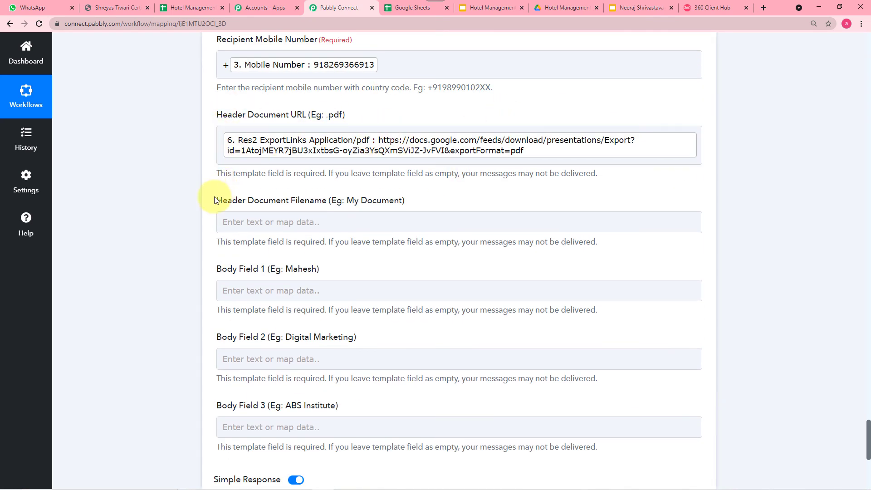
- Map Header Document Filename to the Res2 Name value from the Google Drive: Share a File With Anyone step
{"action": "scroll", "coordinate": [215, 197], "scroll_direction": "down", "scroll_amount": 1}
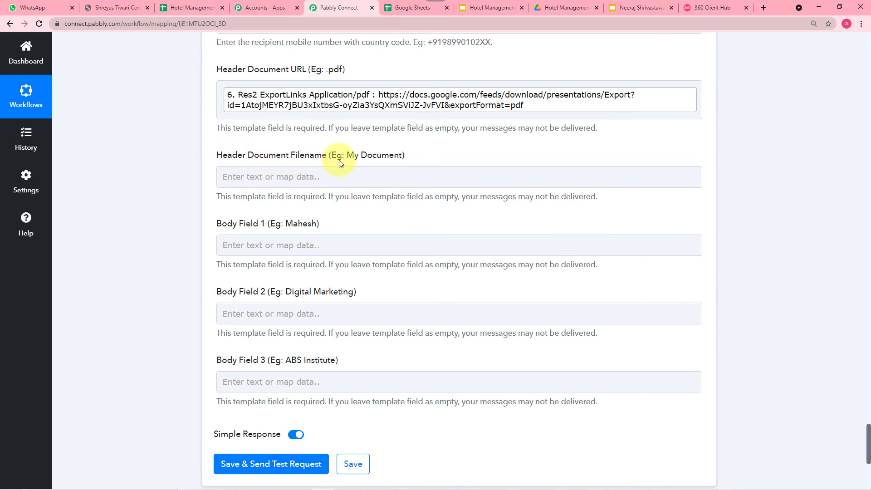
{"action": "left_click", "coordinate": [340, 180]}
{"action": "left_click", "coordinate": [339, 181]}
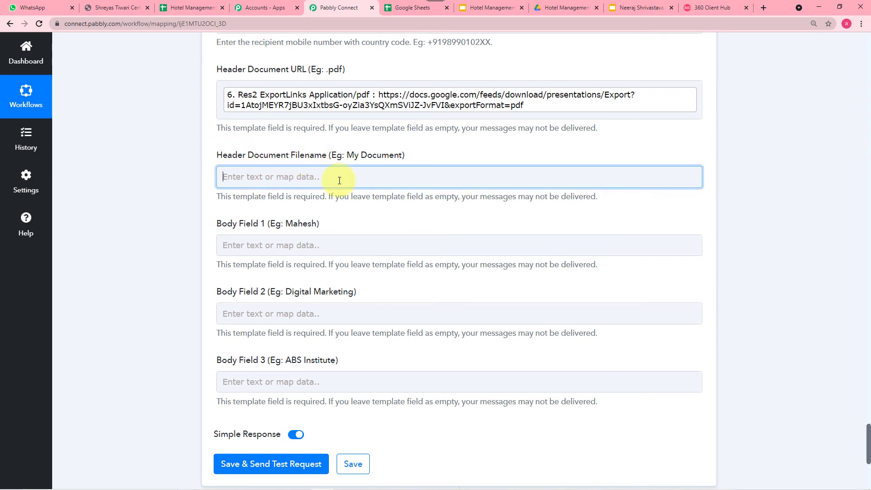
{"action": "scroll", "coordinate": [339, 181], "scroll_direction": "down", "scroll_amount": 2}
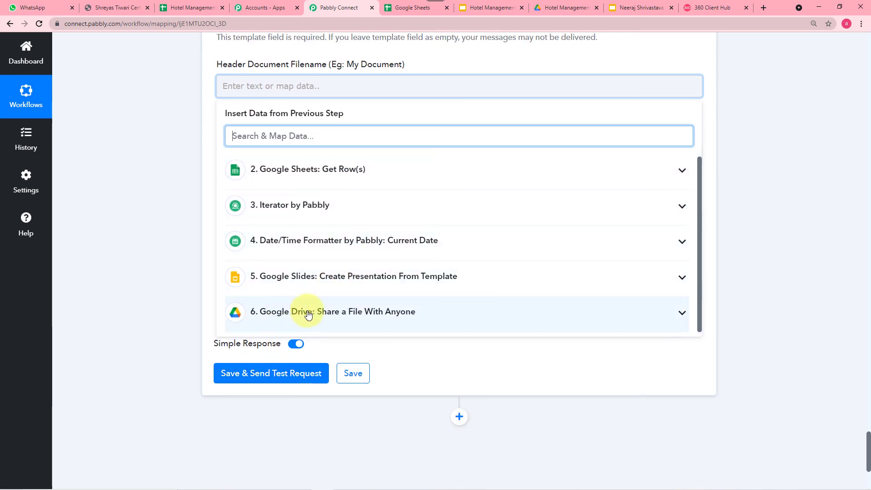
{"action": "left_click", "coordinate": [332, 312]}
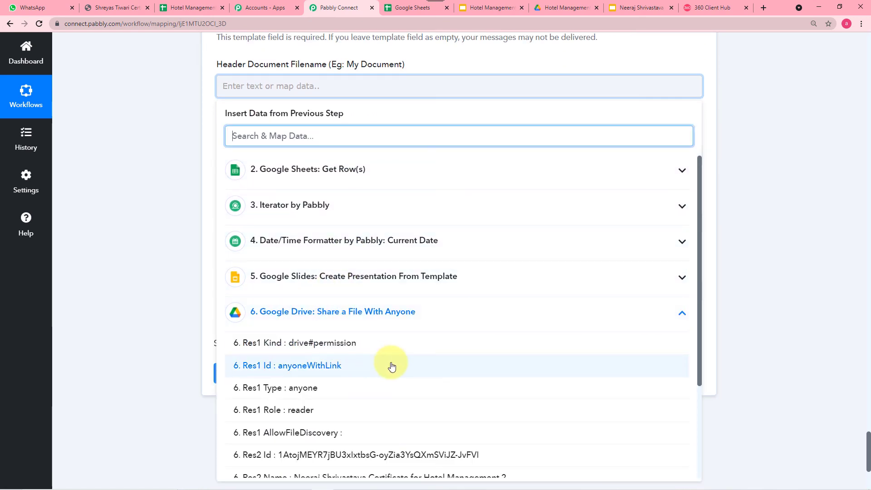
{"action": "scroll", "coordinate": [391, 362], "scroll_direction": "down", "scroll_amount": 3}
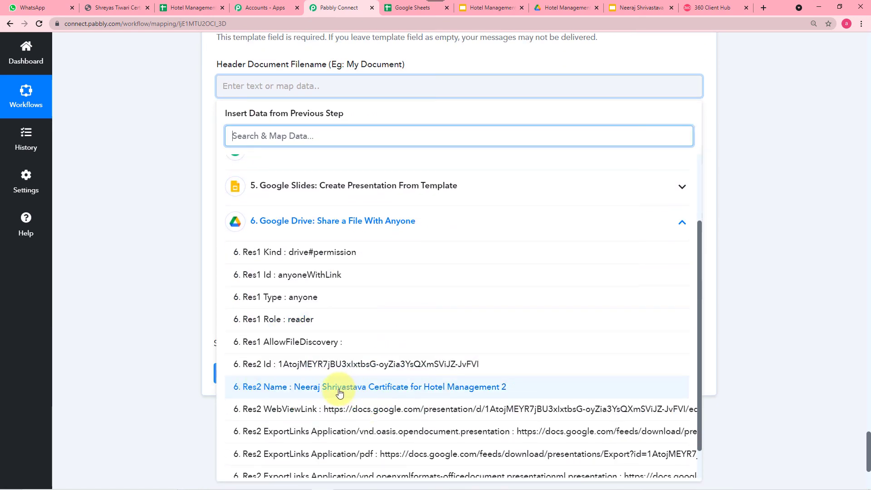
{"action": "left_click", "coordinate": [434, 388]}
{"action": "left_click", "coordinate": [156, 210]}
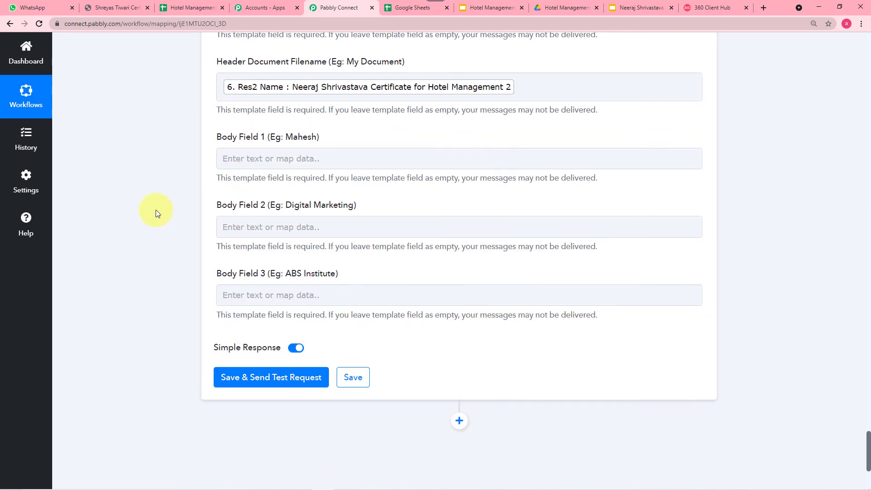
- Switch to 360 Client Hub and examine where the certificate_link template uses its three body variables, closing the preview when done
{"action": "scroll", "coordinate": [156, 210], "scroll_direction": "down", "scroll_amount": 2}
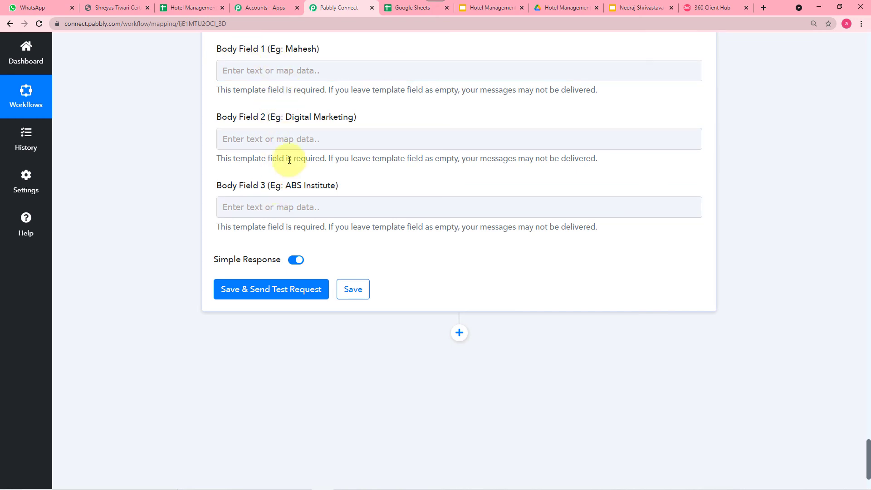
{"action": "left_click", "coordinate": [698, 8]}
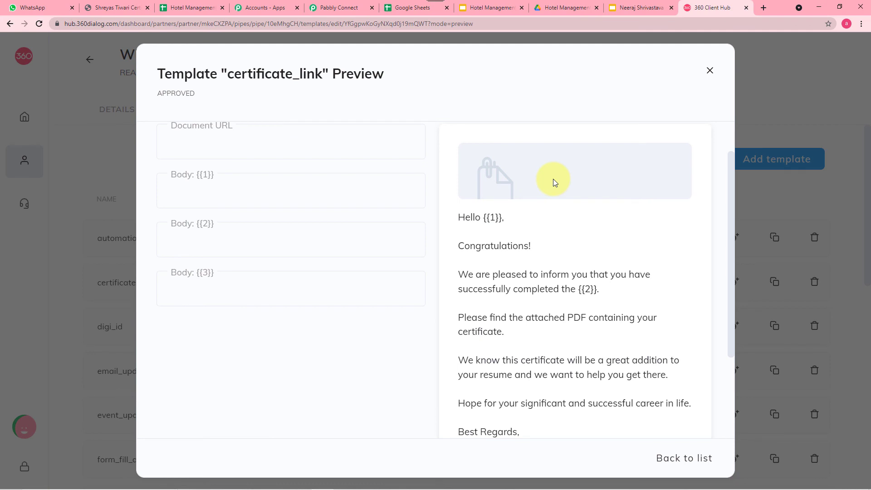
{"action": "scroll", "coordinate": [550, 204], "scroll_direction": "down", "scroll_amount": 1}
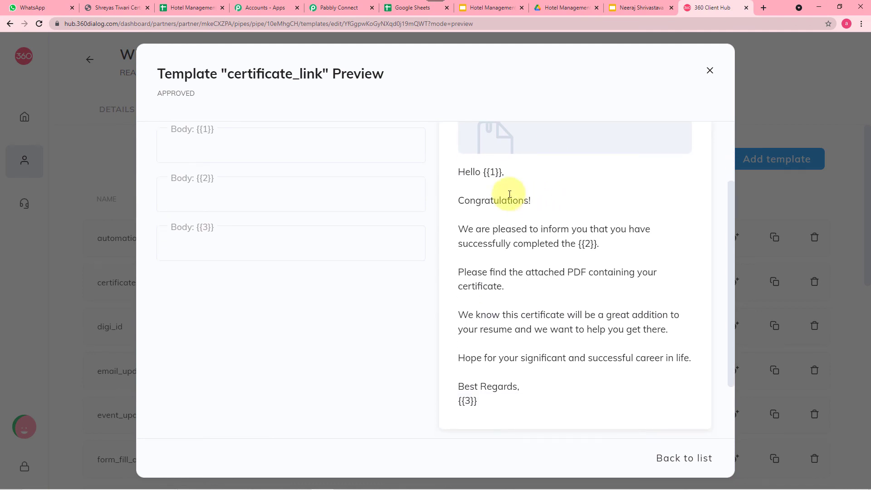
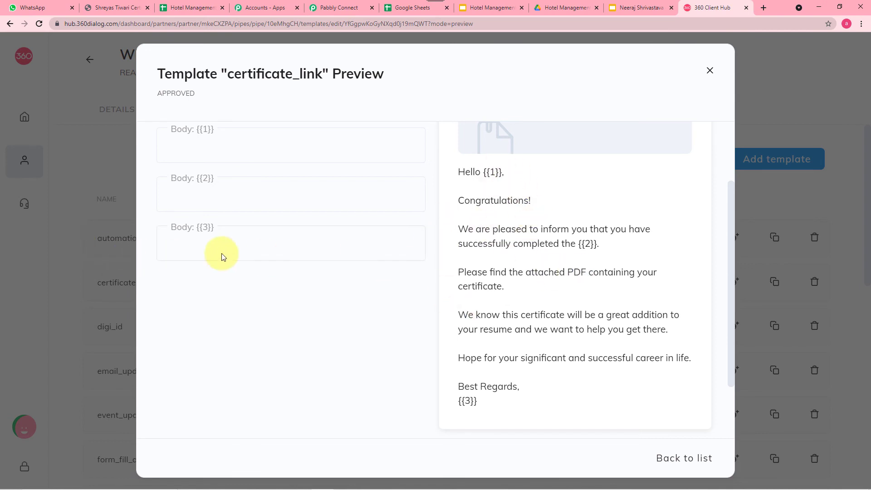
{"action": "left_click", "coordinate": [77, 251]}
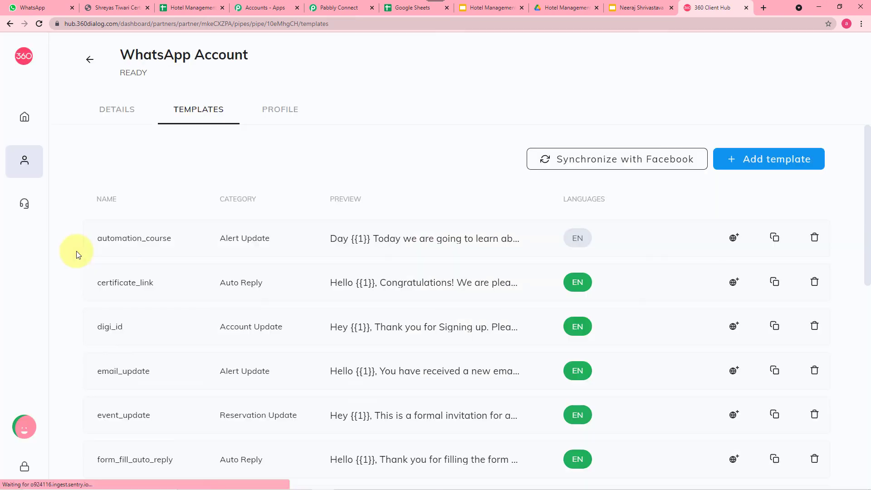
- Return to Pabbly Connect and map Body Field 1 to the Name value from the Iterator by Pabbly step
{"action": "left_click", "coordinate": [334, 7]}
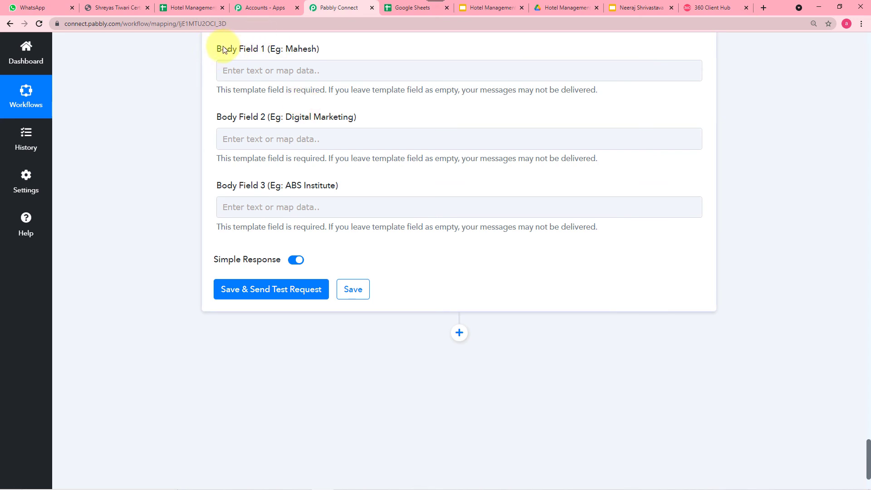
{"action": "left_click", "coordinate": [297, 73]}
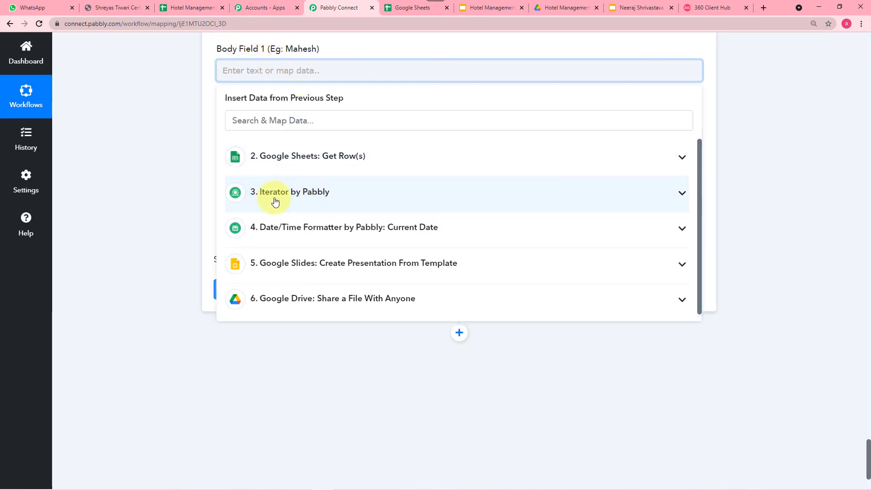
{"action": "left_click", "coordinate": [290, 196]}
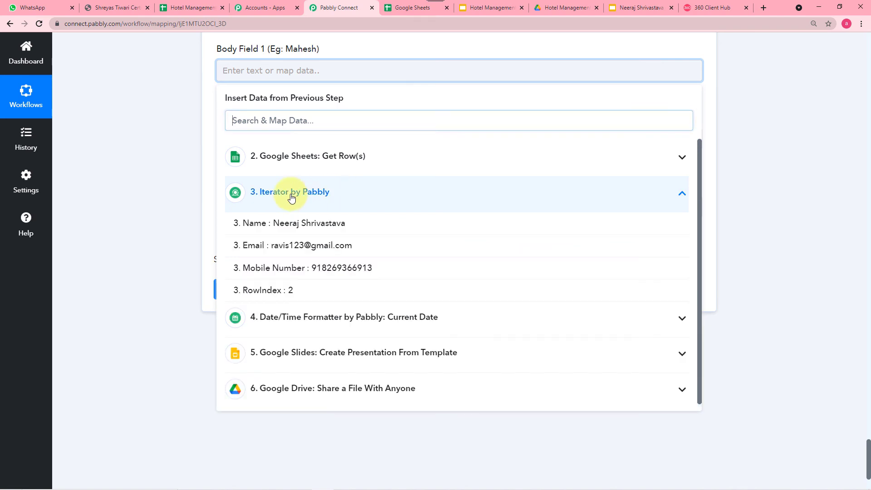
{"action": "left_click", "coordinate": [295, 223]}
{"action": "left_click", "coordinate": [186, 139]}
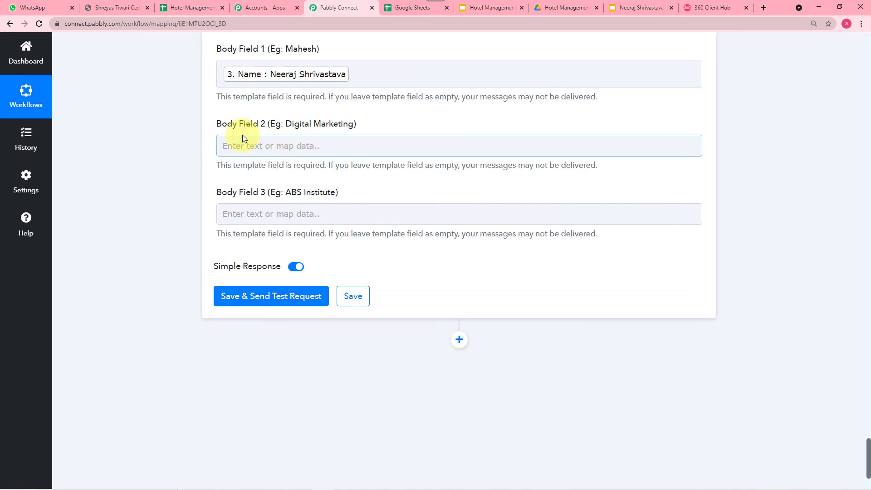
- Recheck the {{2}} variable in 360 Client Hub's certificate_link preview and set Body Field 2 in Pabbly Connect to "Hotel Management Certification"
{"action": "left_click", "coordinate": [325, 145]}
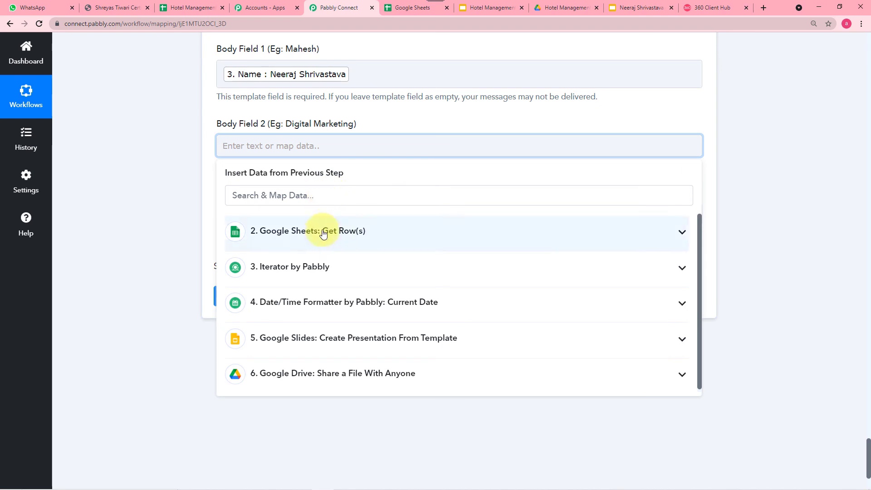
{"action": "left_click", "coordinate": [689, 10]}
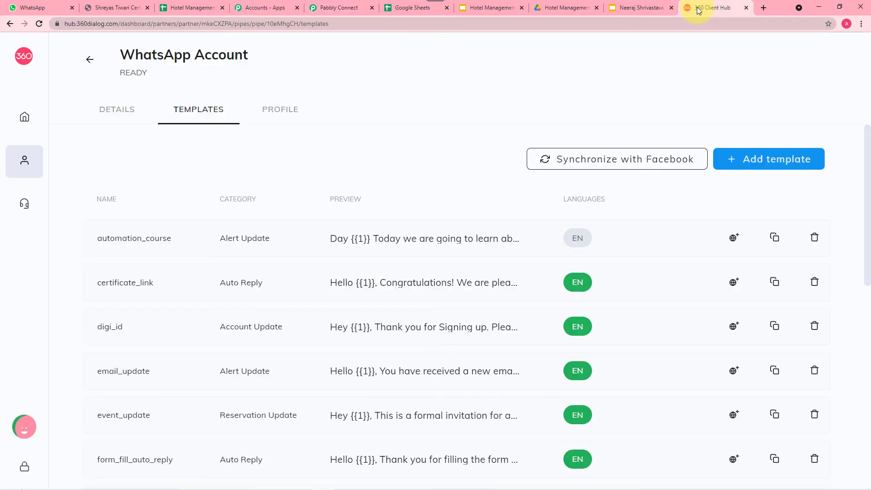
{"action": "left_click", "coordinate": [405, 289]}
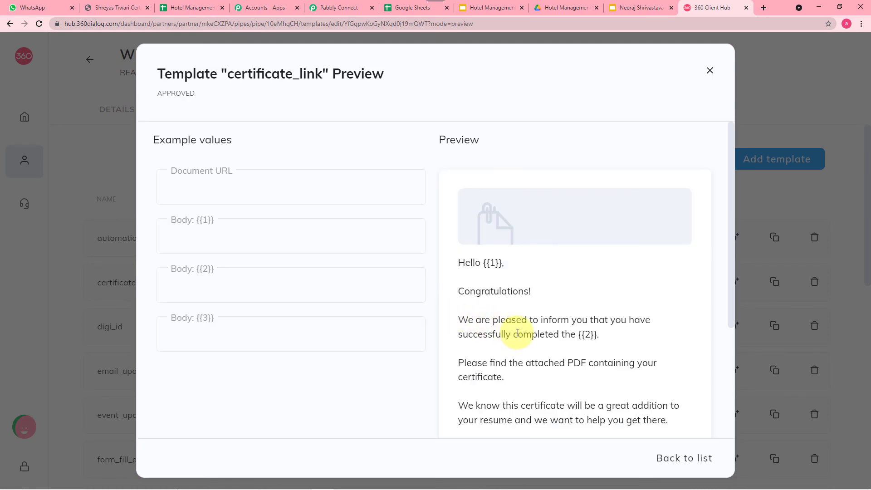
{"action": "scroll", "coordinate": [517, 332], "scroll_direction": "down", "scroll_amount": 1}
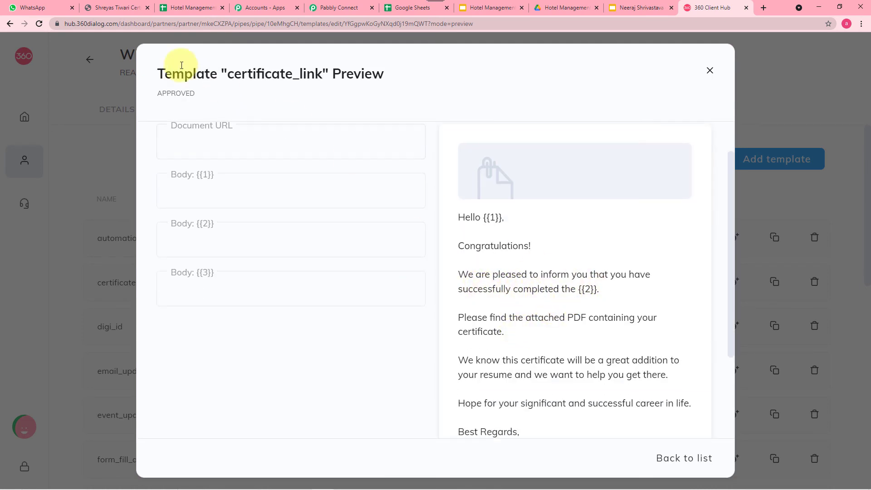
{"action": "left_click", "coordinate": [330, 12]}
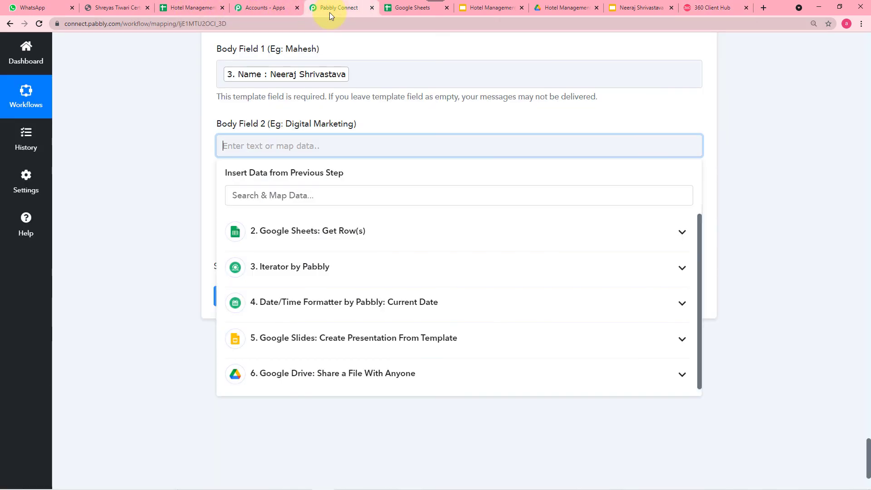
{"action": "left_click", "coordinate": [280, 150]}
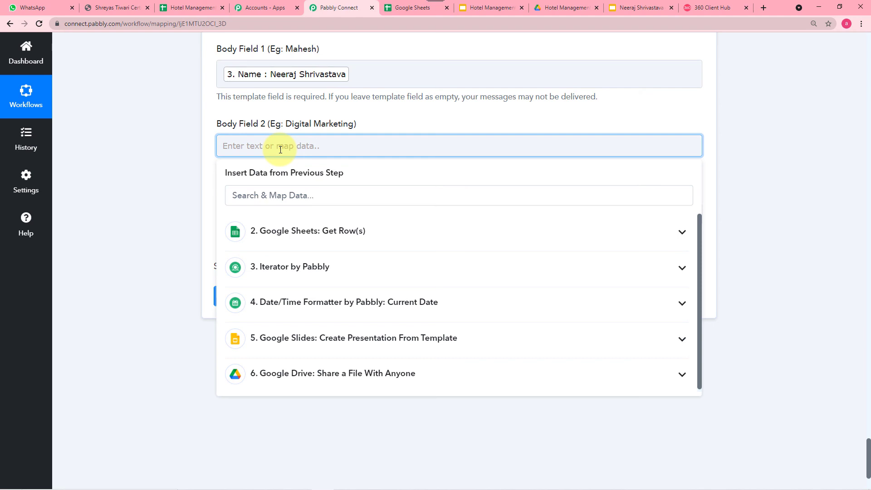
{"action": "type", "text": "H"}
{"action": "type", "text": "otel"}
{"action": "key", "text": "Return"}
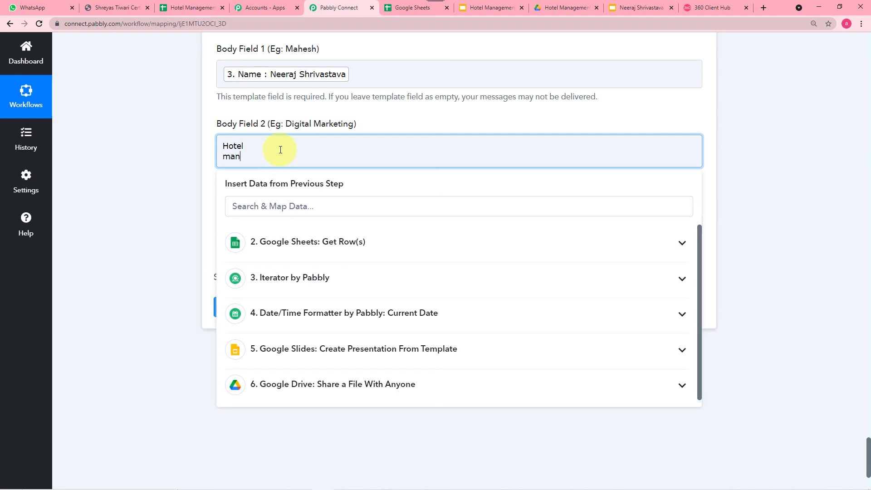
{"action": "key", "text": "BackSpace"}
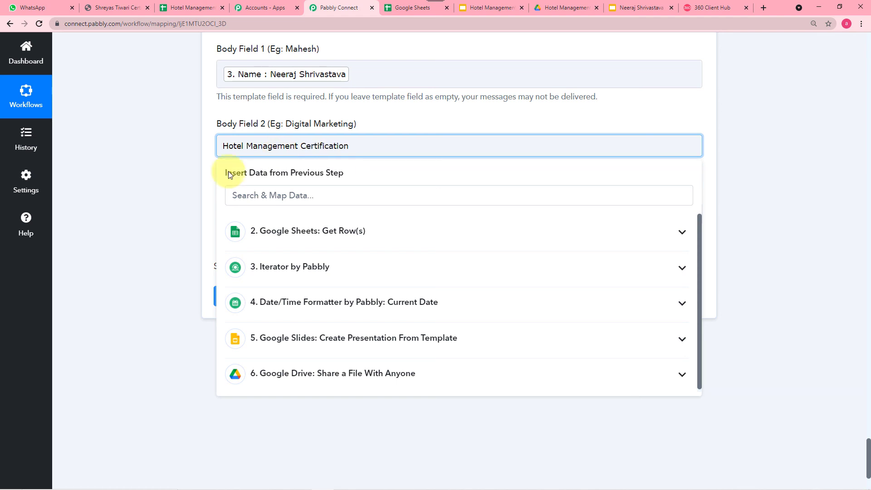
{"action": "left_click", "coordinate": [181, 189]}
- Set Body Field 3 of the WhatsApp action to "ABC Institute"
{"action": "left_click", "coordinate": [278, 214]}
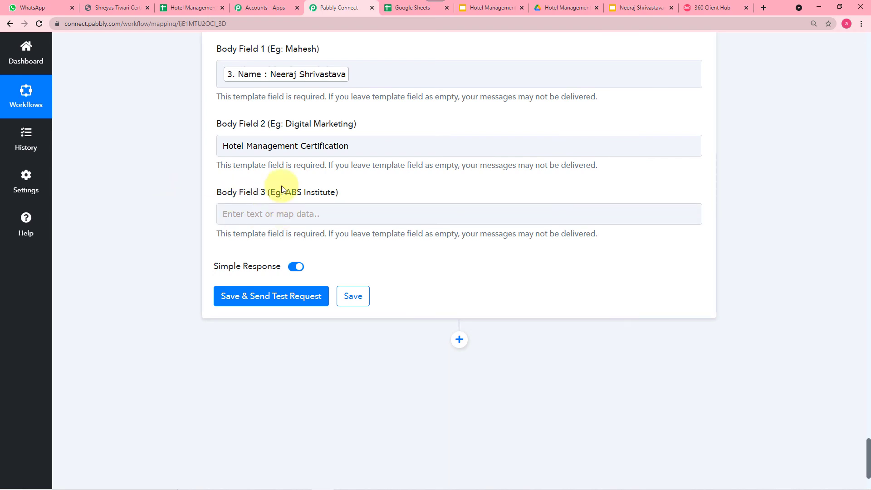
{"action": "left_click", "coordinate": [267, 214]}
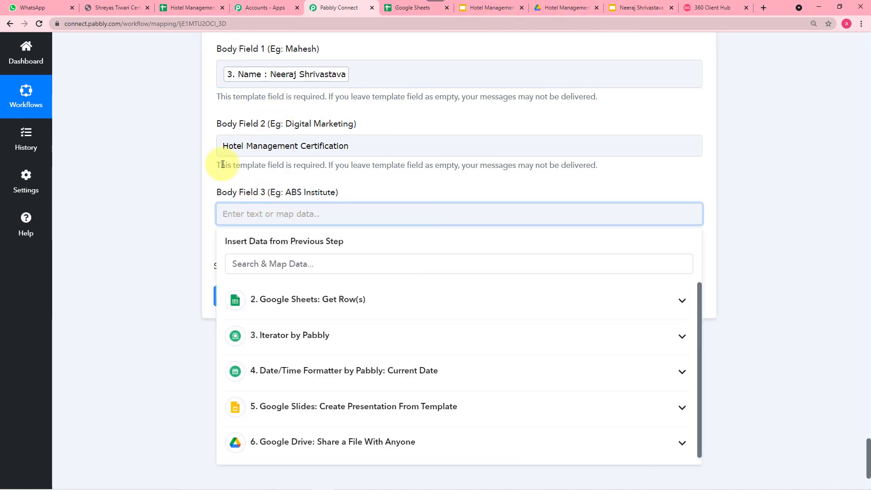
{"action": "type", "text": "ABC Institute"}
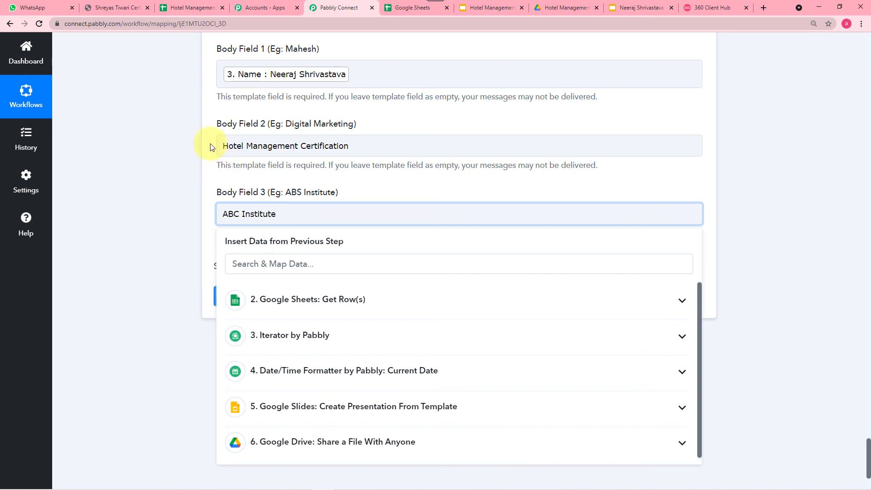
{"action": "left_click", "coordinate": [181, 156]}
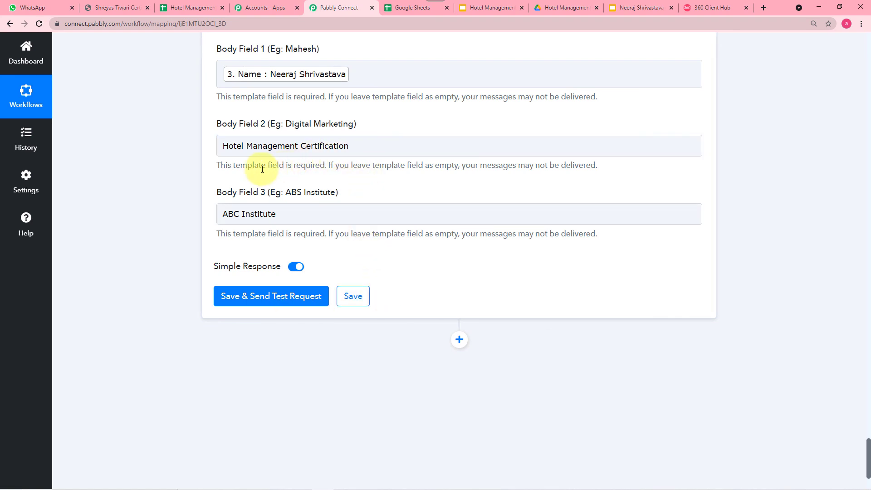
- Save the WhatsApp action with a test request and read the delivered certificate message in WhatsApp Web
{"action": "left_click", "coordinate": [232, 299]}
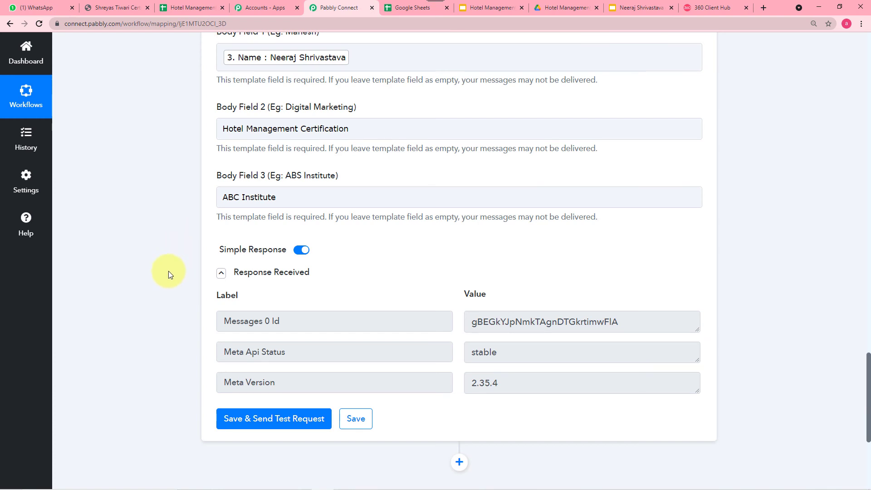
{"action": "scroll", "coordinate": [168, 270], "scroll_direction": "down", "scroll_amount": 2}
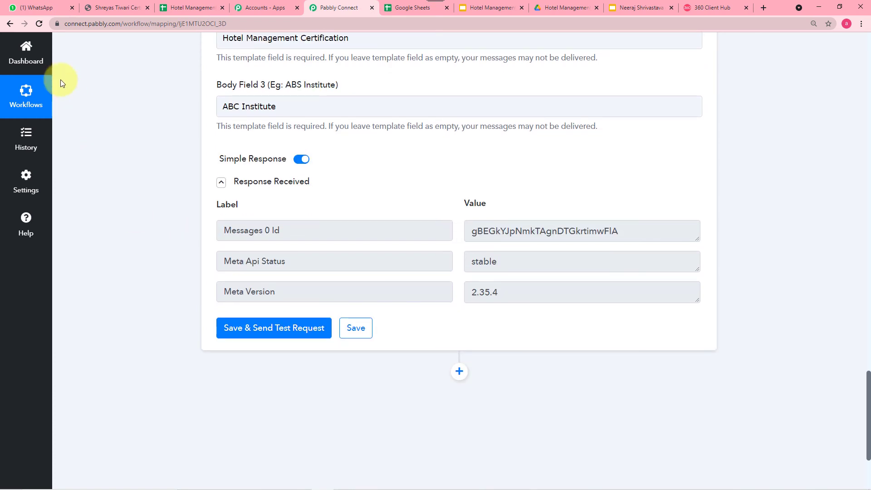
{"action": "left_click", "coordinate": [44, 10]}
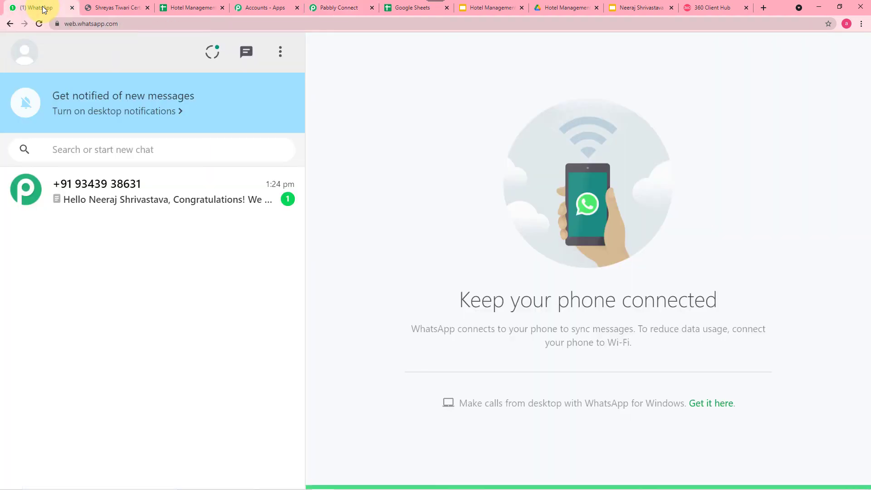
{"action": "left_click", "coordinate": [105, 202]}
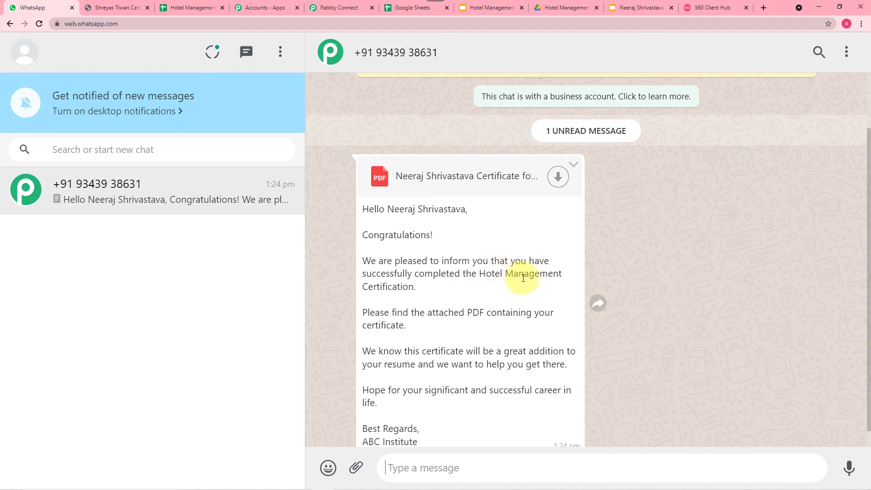
{"action": "scroll", "coordinate": [404, 287], "scroll_direction": "down", "scroll_amount": 1}
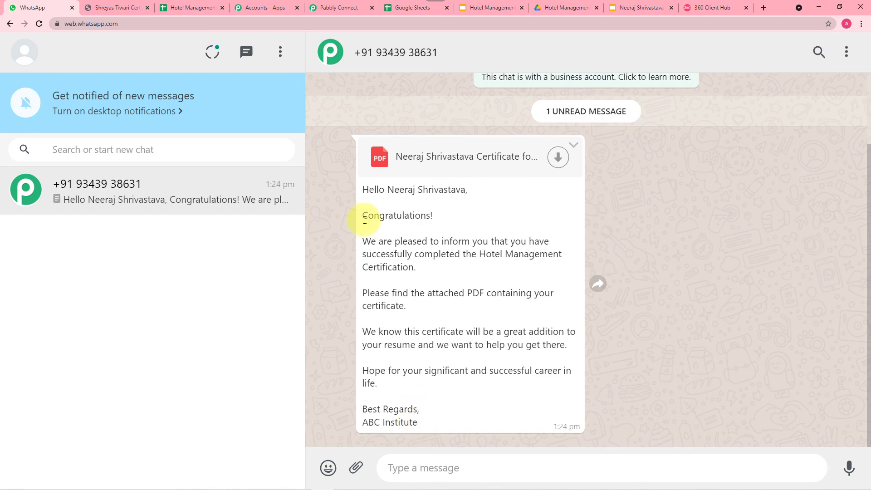
- Compare the mapped fields in Pabbly Connect with the WhatsApp message, and download and open its attached certificate PDF
{"action": "left_click", "coordinate": [339, 8]}
{"action": "scroll", "coordinate": [201, 168], "scroll_direction": "up", "scroll_amount": 2}
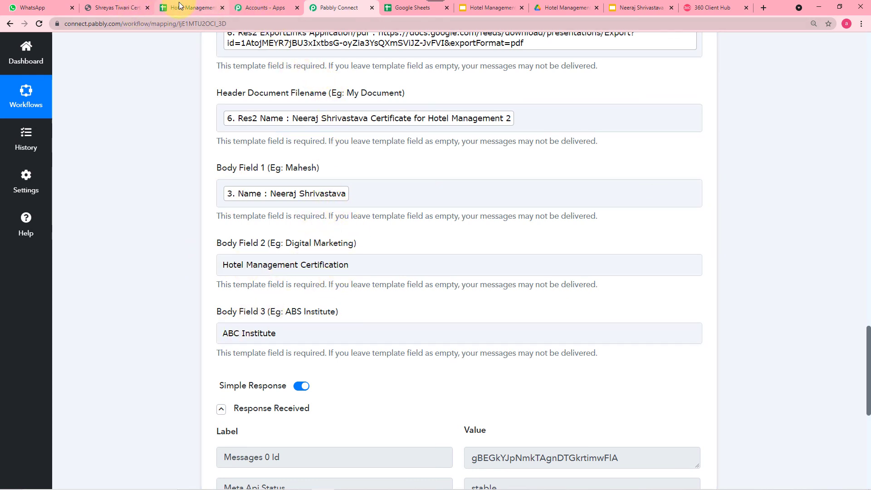
{"action": "left_click", "coordinate": [35, 8]}
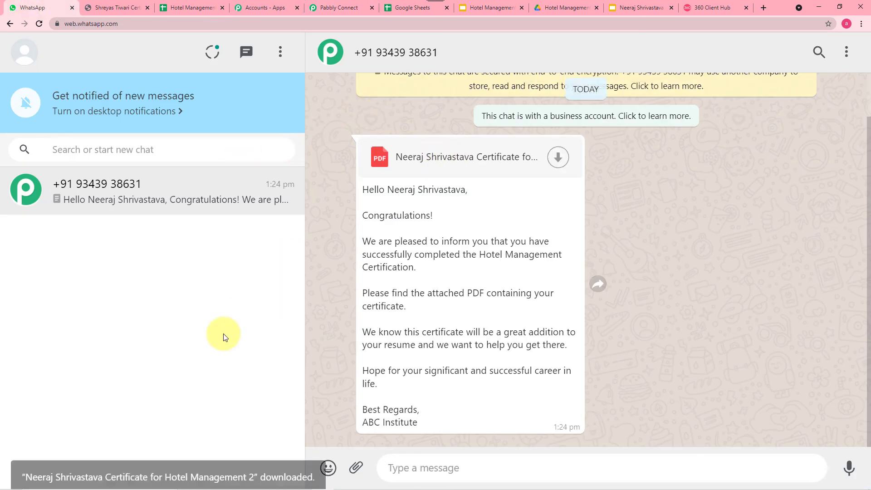
{"action": "left_click", "coordinate": [54, 476]}
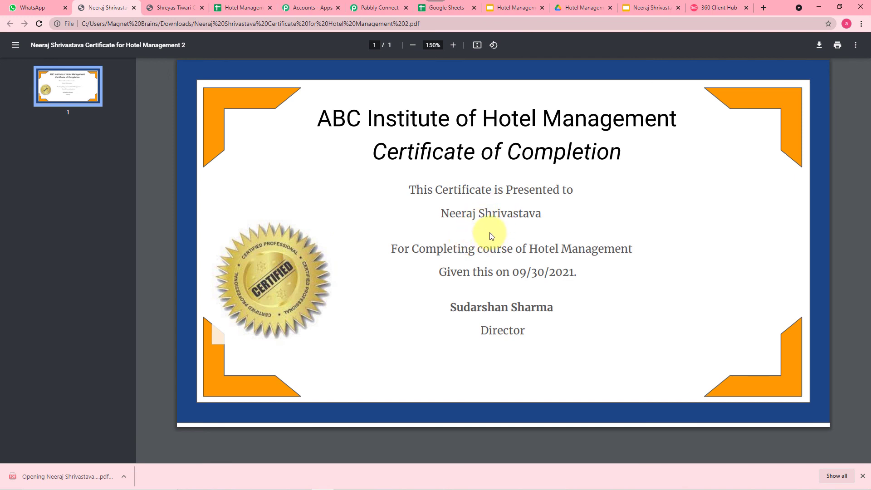
- Return to the Pabbly Connect workflow and review the Schedule trigger and the Google Sheets Get Row(s) action, including its received response
{"action": "left_click", "coordinate": [388, 7]}
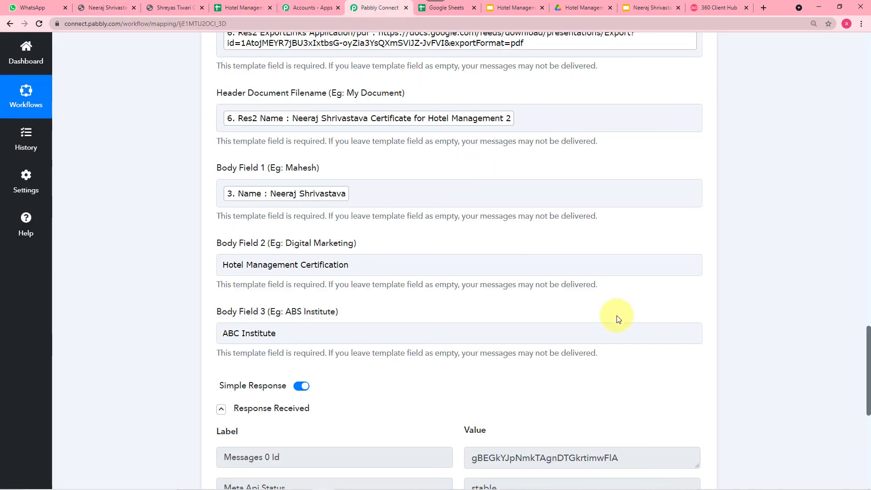
{"action": "left_click_drag", "start_coordinate": [869, 361], "coordinate": [857, 38]}
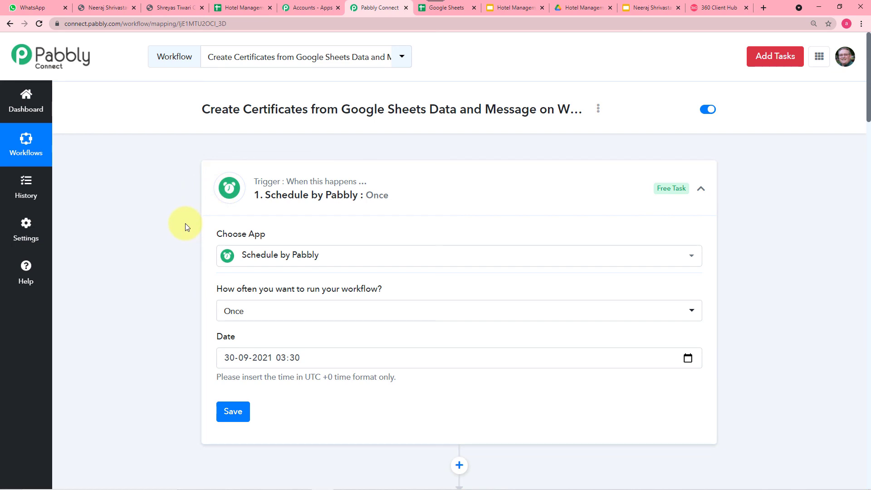
{"action": "scroll", "coordinate": [185, 225], "scroll_direction": "down", "scroll_amount": 1}
{"action": "scroll", "coordinate": [175, 251], "scroll_direction": "down", "scroll_amount": 1}
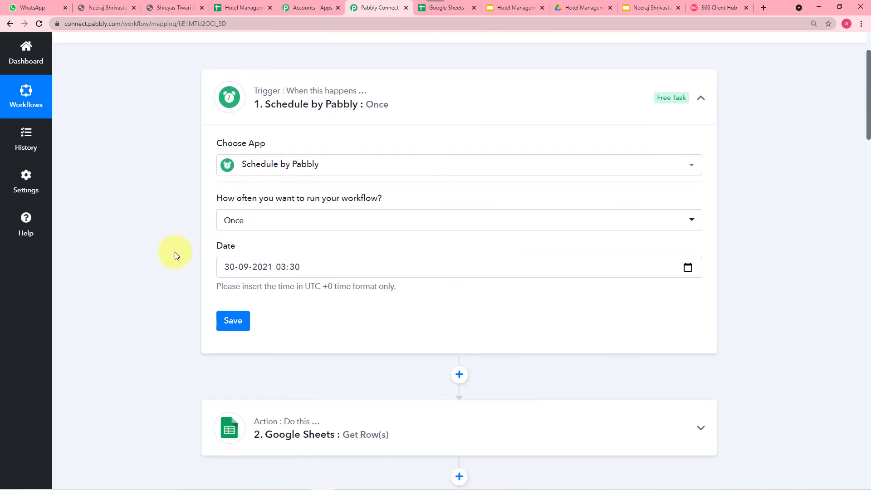
{"action": "scroll", "coordinate": [175, 252], "scroll_direction": "down", "scroll_amount": 6}
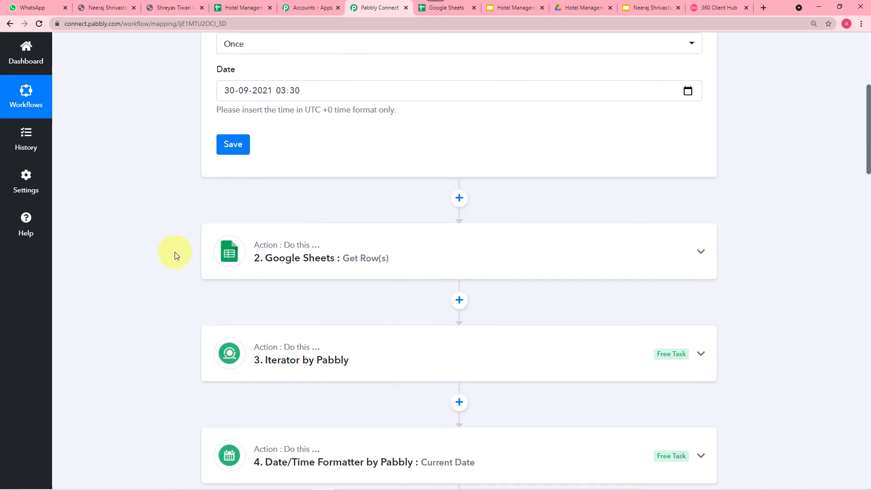
{"action": "left_click", "coordinate": [305, 162]}
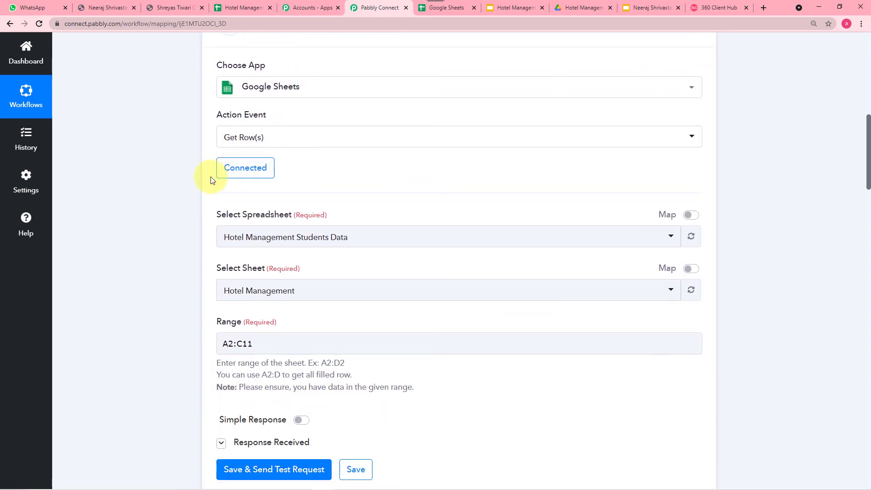
{"action": "scroll", "coordinate": [212, 178], "scroll_direction": "down", "scroll_amount": 5}
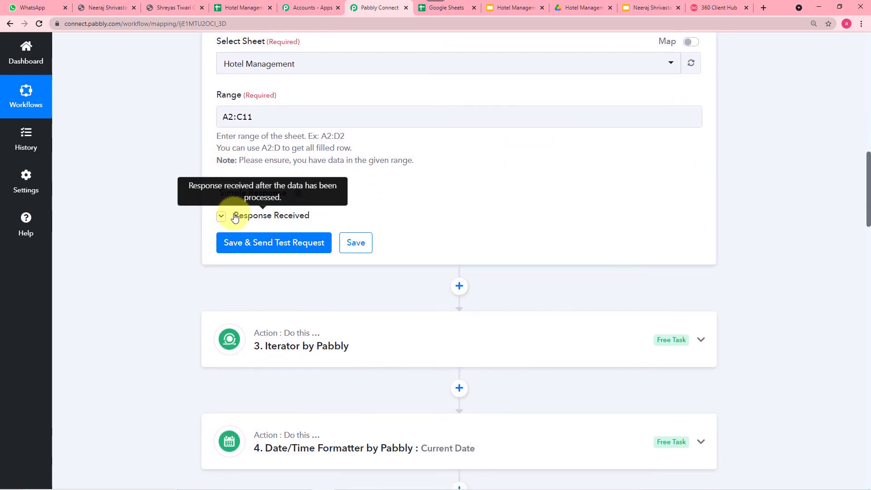
{"action": "left_click", "coordinate": [221, 216]}
{"action": "scroll", "coordinate": [170, 193], "scroll_direction": "down", "scroll_amount": 6}
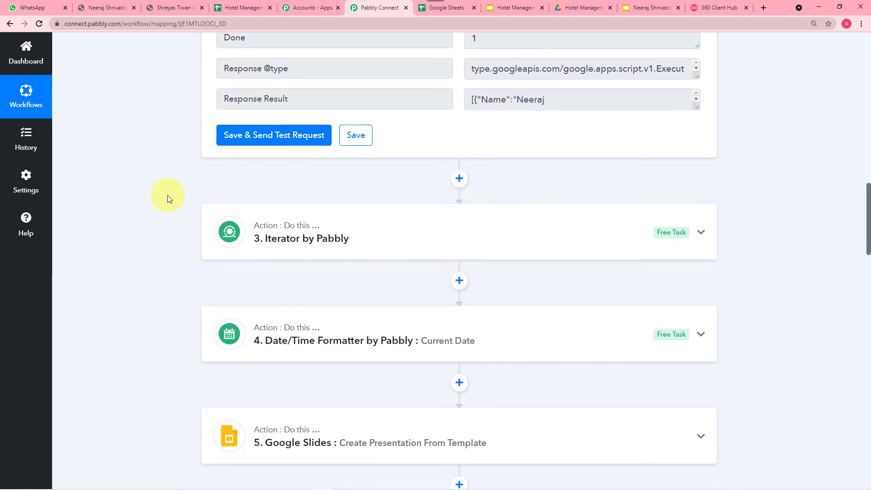
- Expand the Iterator and Date/Time Formatter actions and review their source data and date format settings
{"action": "left_click", "coordinate": [347, 245]}
{"action": "scroll", "coordinate": [180, 247], "scroll_direction": "down", "scroll_amount": 7}
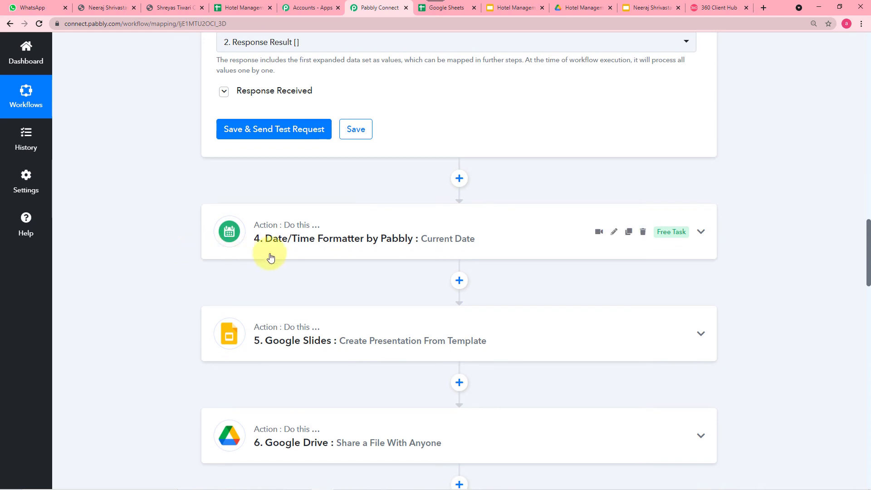
{"action": "left_click", "coordinate": [374, 251]}
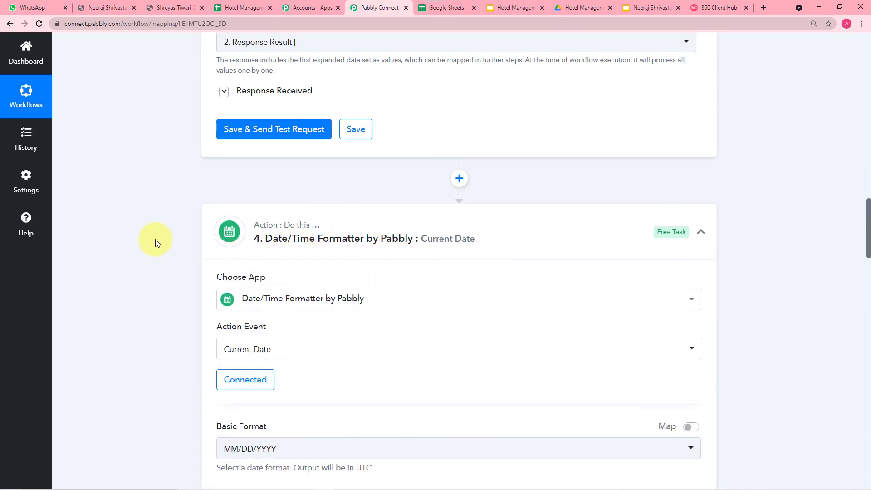
{"action": "scroll", "coordinate": [154, 241], "scroll_direction": "down", "scroll_amount": 5}
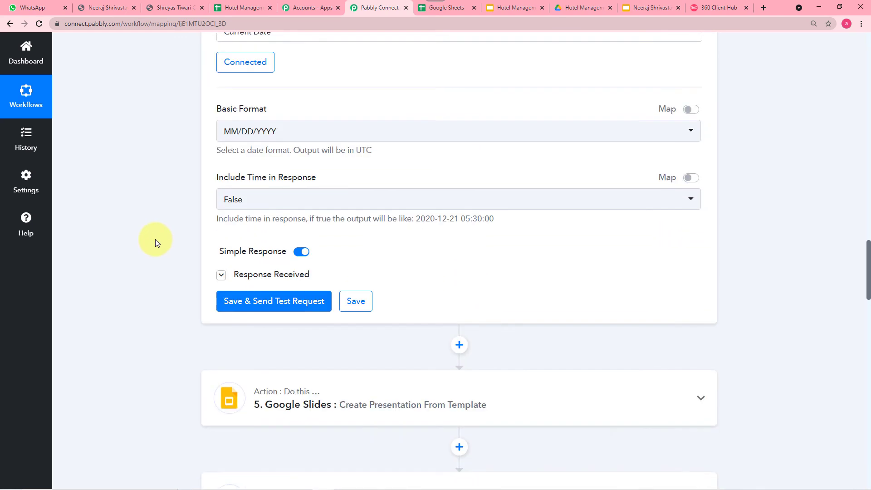
{"action": "scroll", "coordinate": [155, 241], "scroll_direction": "down", "scroll_amount": 4}
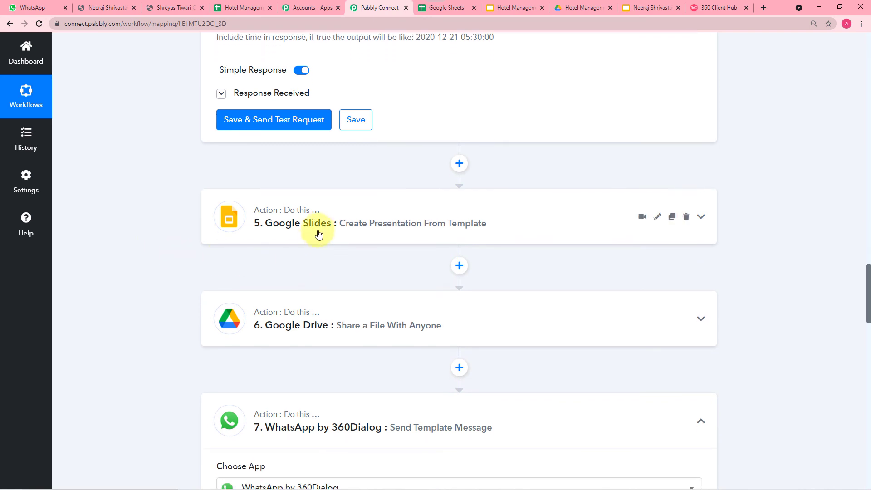
- Expand the Google Slides Create Presentation From Template action and review its template, title, location, name and date mappings
{"action": "left_click", "coordinate": [258, 224]}
{"action": "scroll", "coordinate": [148, 201], "scroll_direction": "down", "scroll_amount": 2}
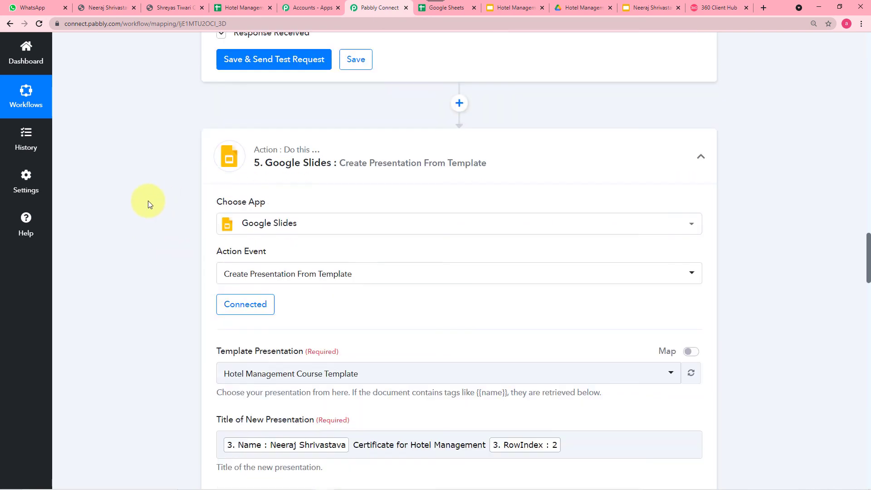
{"action": "scroll", "coordinate": [186, 242], "scroll_direction": "down", "scroll_amount": 2}
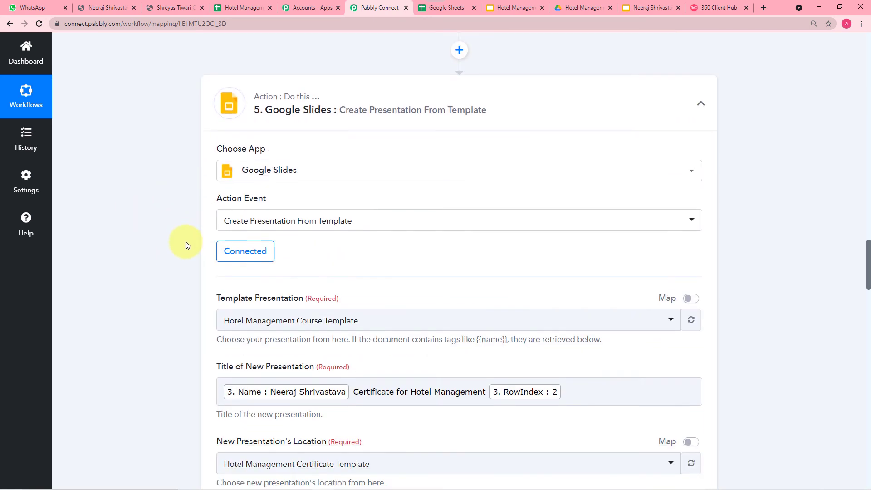
{"action": "scroll", "coordinate": [156, 259], "scroll_direction": "down", "scroll_amount": 5}
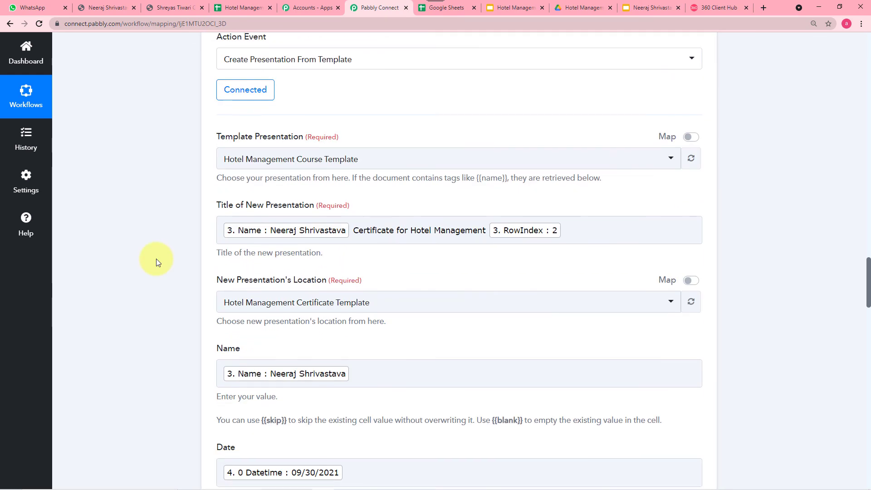
{"action": "scroll", "coordinate": [272, 226], "scroll_direction": "down", "scroll_amount": 7}
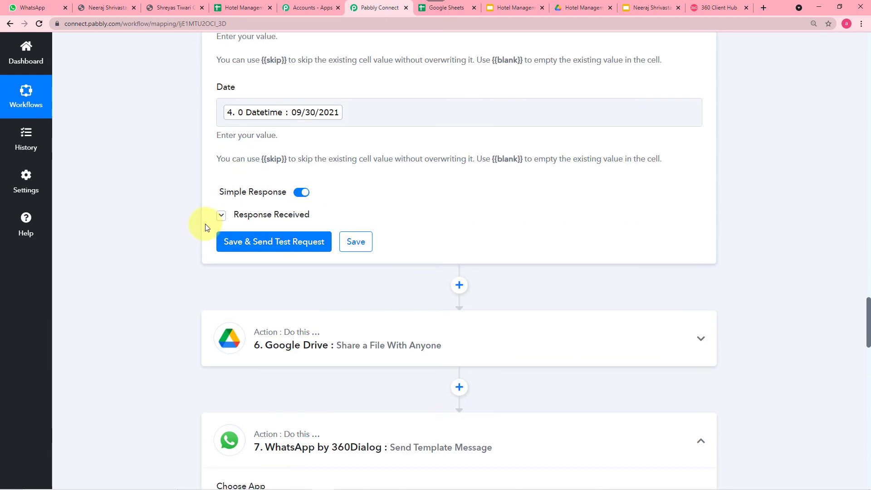
- Expand the Google Drive Share a File With Anyone action and review its mapped File ID
{"action": "left_click", "coordinate": [321, 257]}
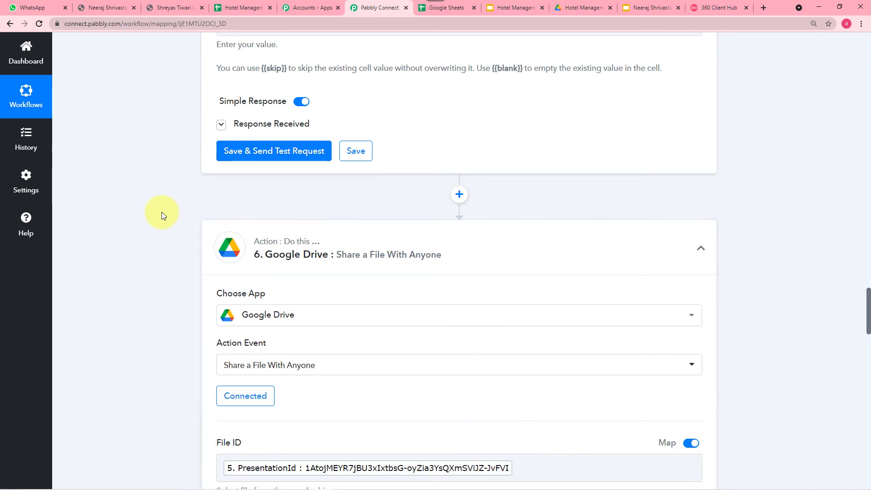
{"action": "scroll", "coordinate": [161, 212], "scroll_direction": "down", "scroll_amount": 3}
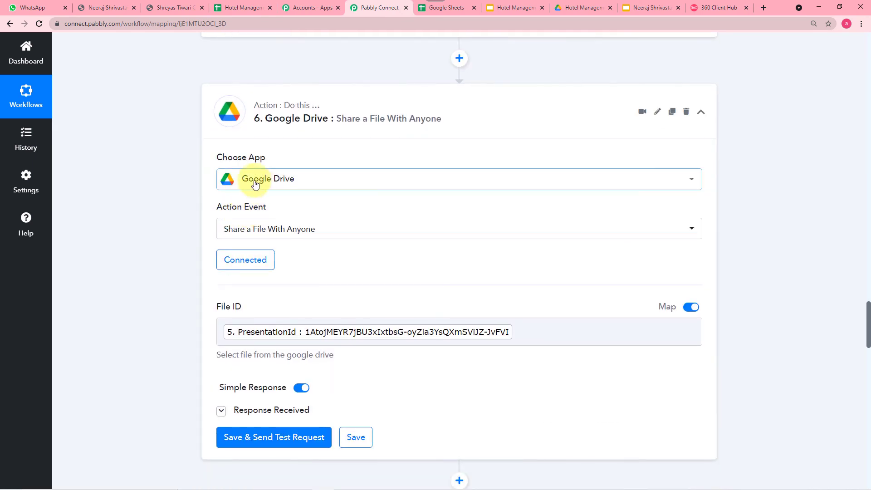
{"action": "scroll", "coordinate": [176, 211], "scroll_direction": "down", "scroll_amount": 2}
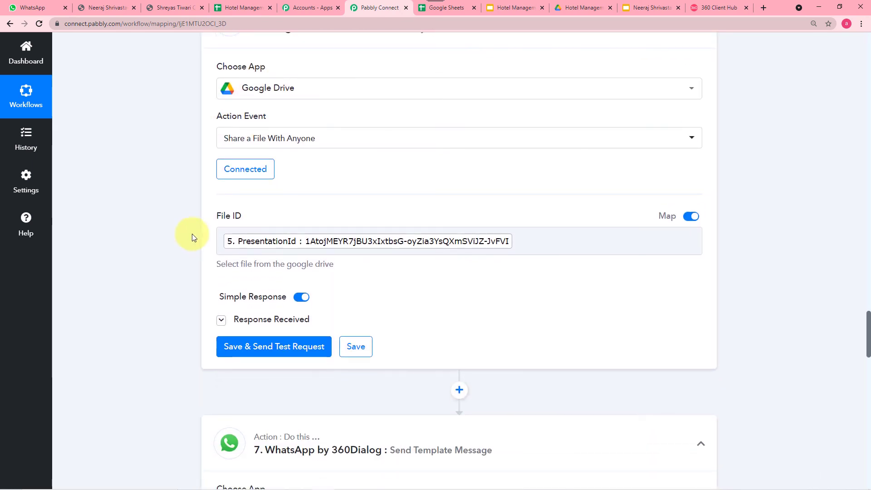
{"action": "scroll", "coordinate": [258, 253], "scroll_direction": "down", "scroll_amount": 2}
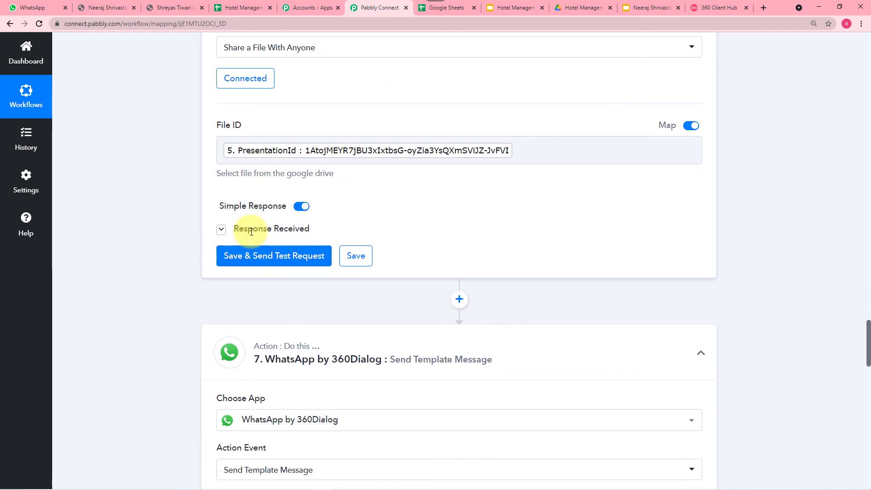
- Review the template, recipient, header document and body fields of the WhatsApp by 360Dialog action and save it without sending a test request
{"action": "scroll", "coordinate": [143, 224], "scroll_direction": "down", "scroll_amount": 2}
{"action": "scroll", "coordinate": [142, 224], "scroll_direction": "down", "scroll_amount": 2}
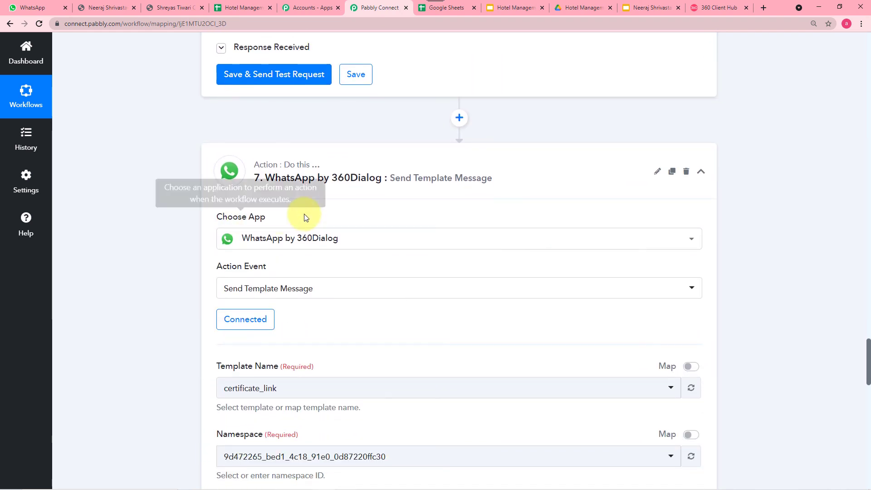
{"action": "scroll", "coordinate": [196, 192], "scroll_direction": "down", "scroll_amount": 2}
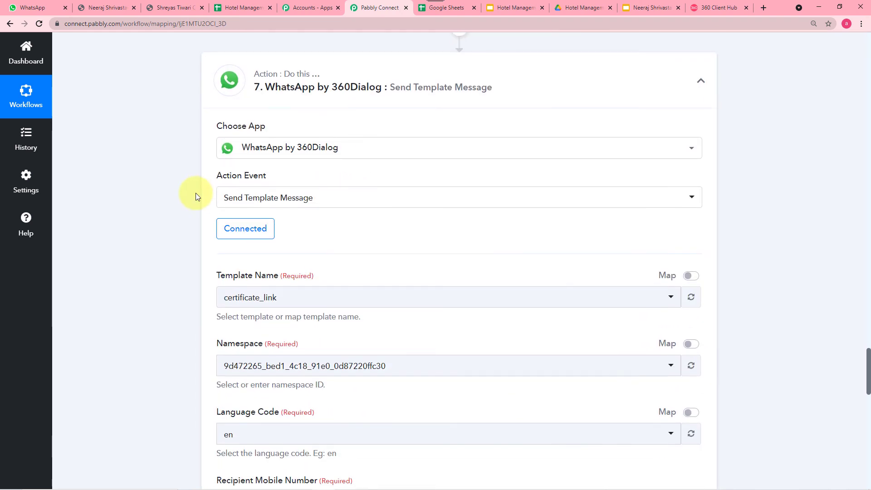
{"action": "scroll", "coordinate": [192, 194], "scroll_direction": "down", "scroll_amount": 2}
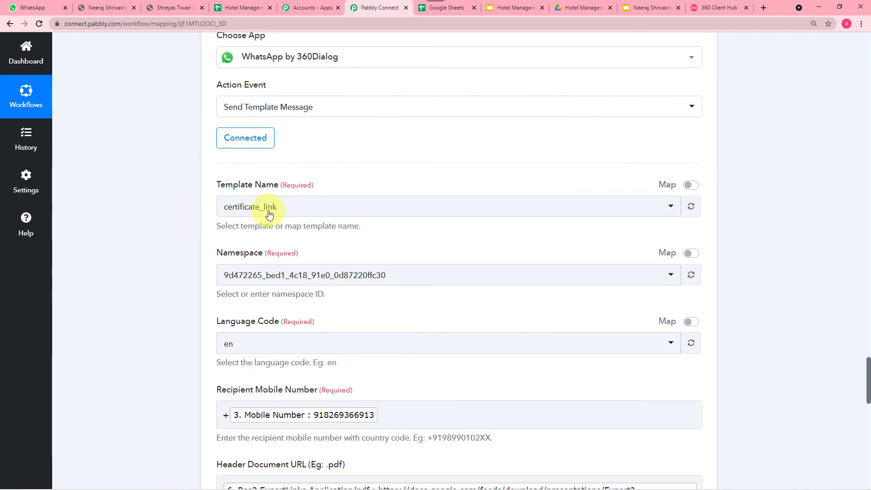
{"action": "scroll", "coordinate": [222, 252], "scroll_direction": "down", "scroll_amount": 2}
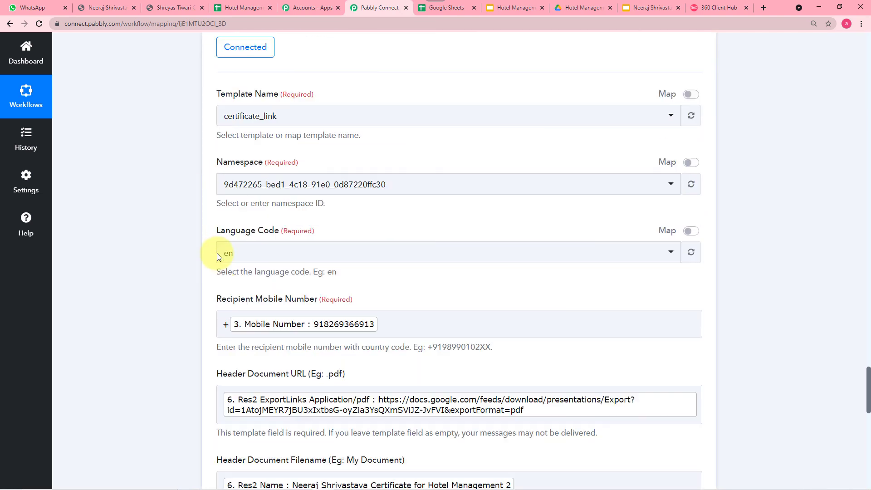
{"action": "scroll", "coordinate": [272, 308], "scroll_direction": "down", "scroll_amount": 4}
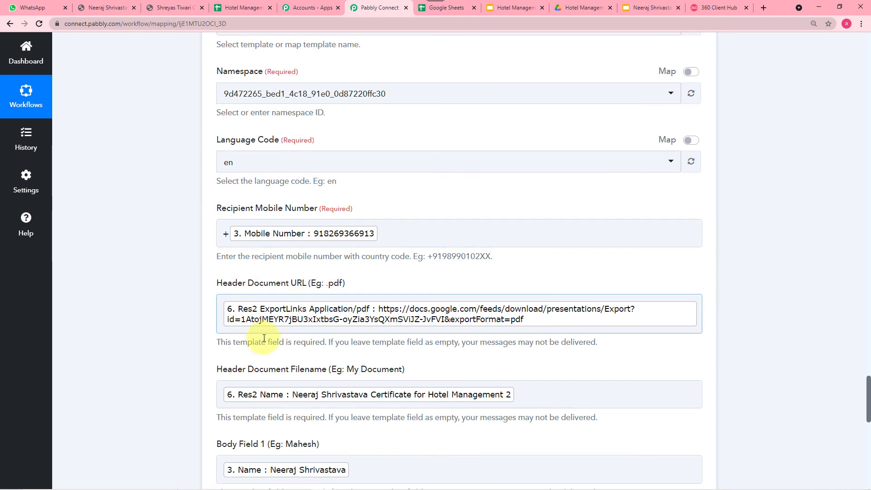
{"action": "scroll", "coordinate": [285, 300], "scroll_direction": "down", "scroll_amount": 5}
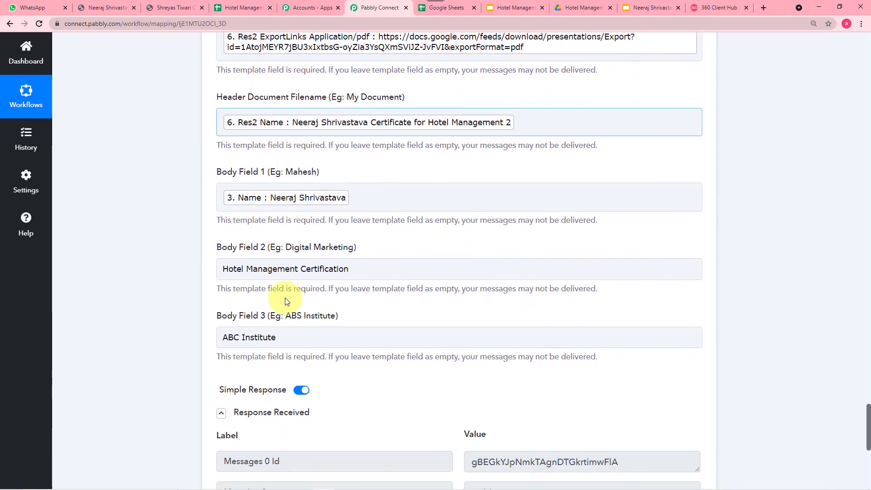
{"action": "scroll", "coordinate": [273, 246], "scroll_direction": "down", "scroll_amount": 2}
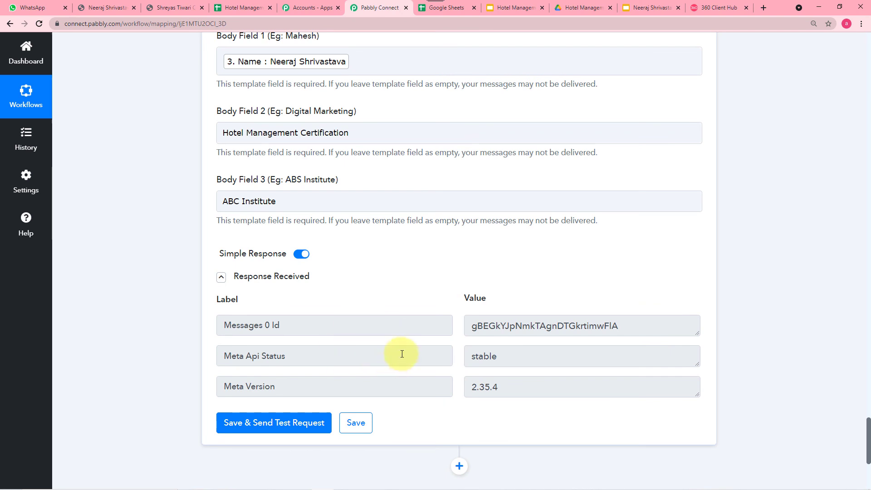
{"action": "left_click", "coordinate": [357, 423]}
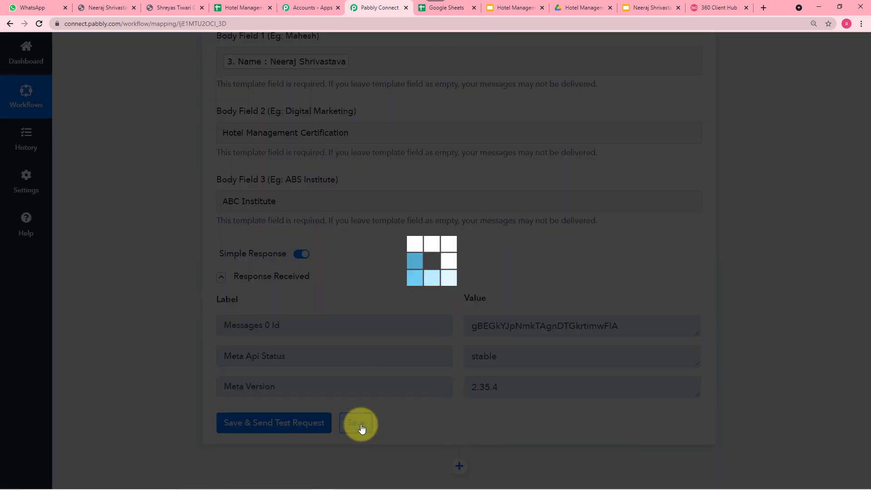